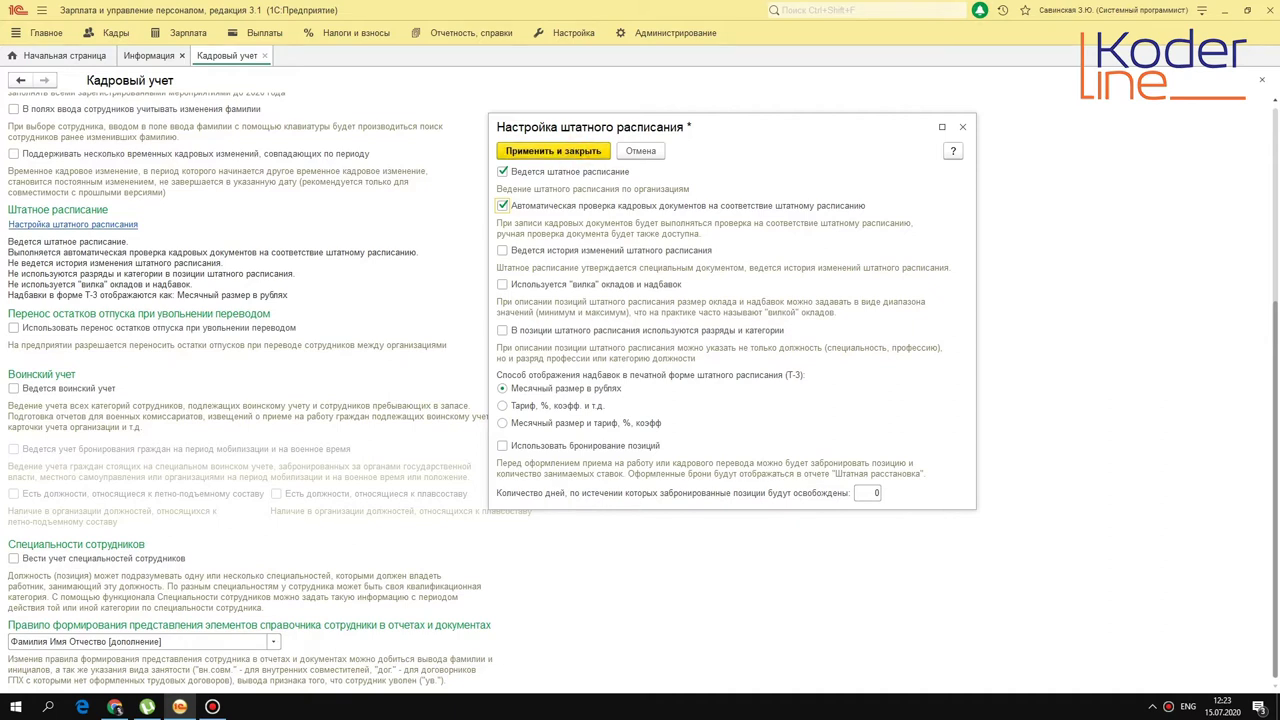
Apply the staffing table settings and reopen them briefly to check the enabled options
key(ctrl+Return)
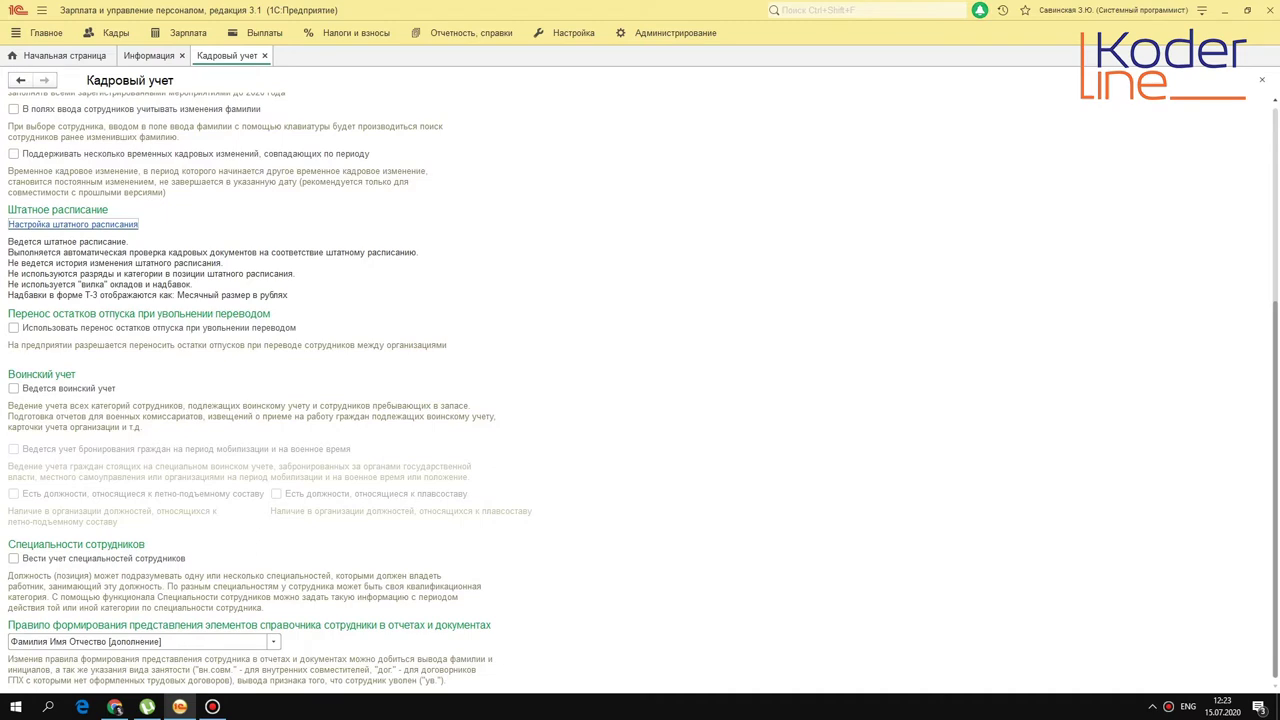
click(92, 224)
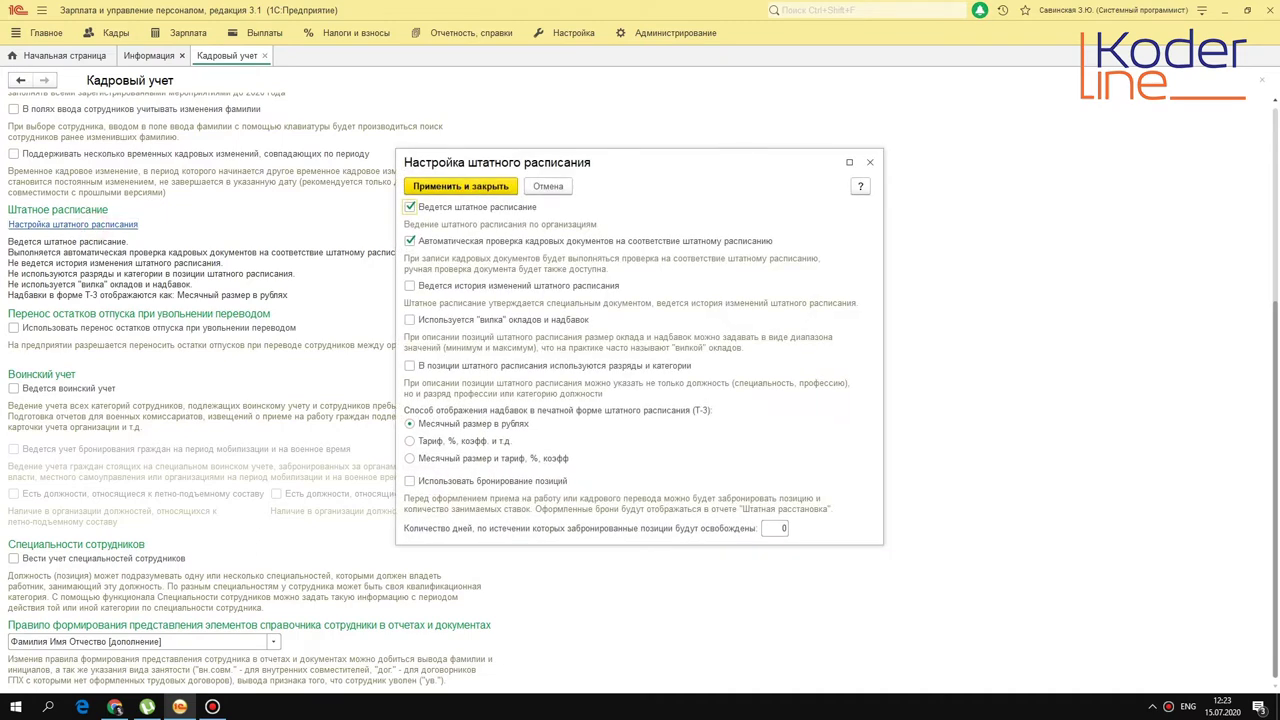
click(870, 162)
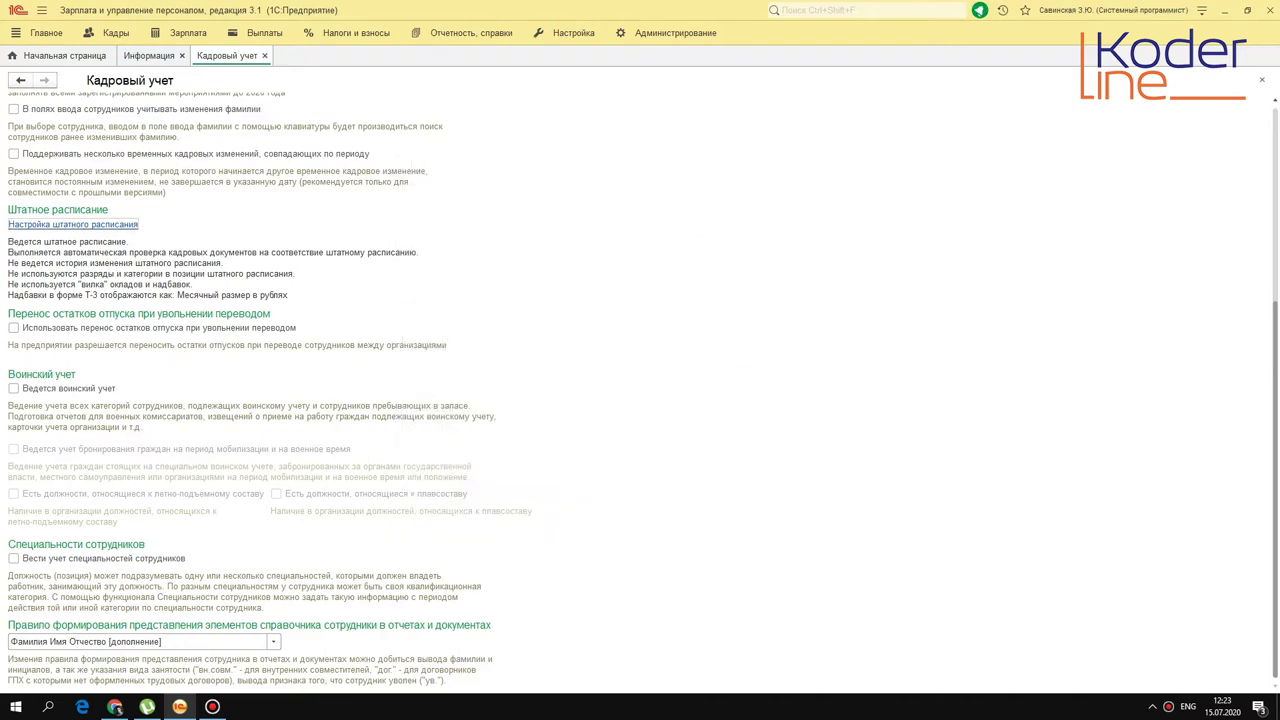
Open the Штатное расписание list in the personnel section and filter it by the organization Торговая сеть "СТАР"
click(116, 32)
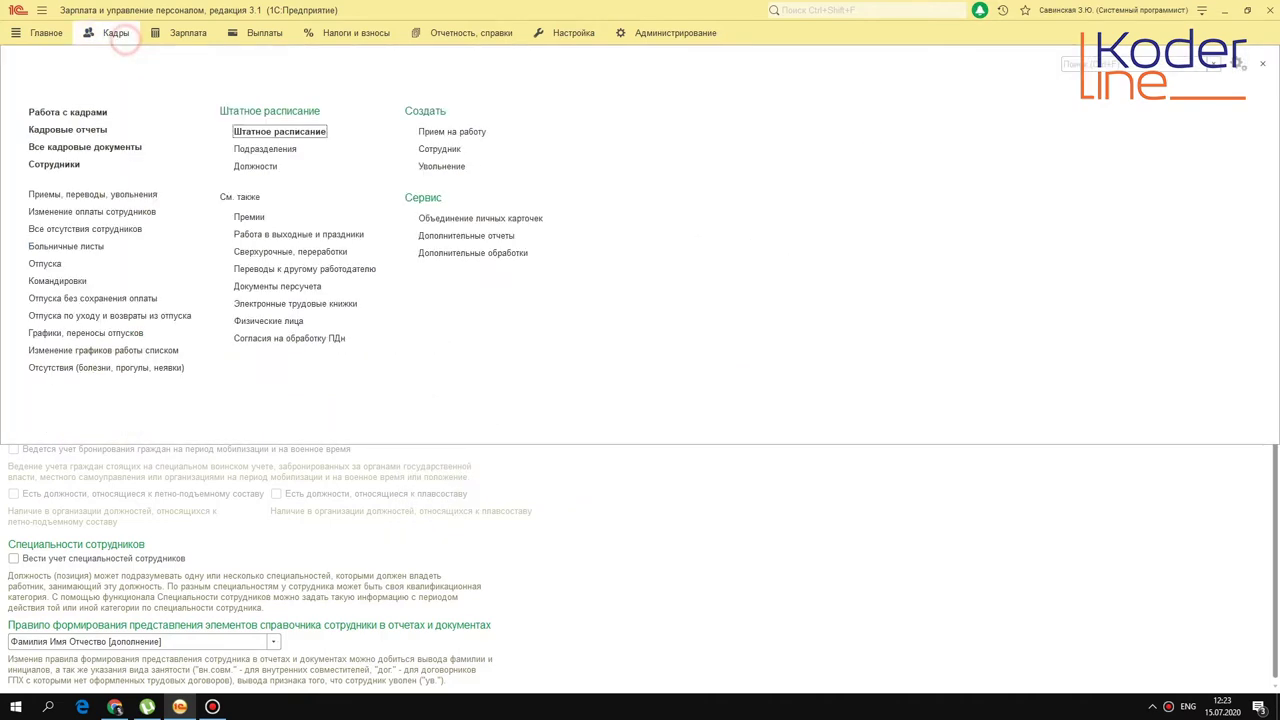
click(290, 131)
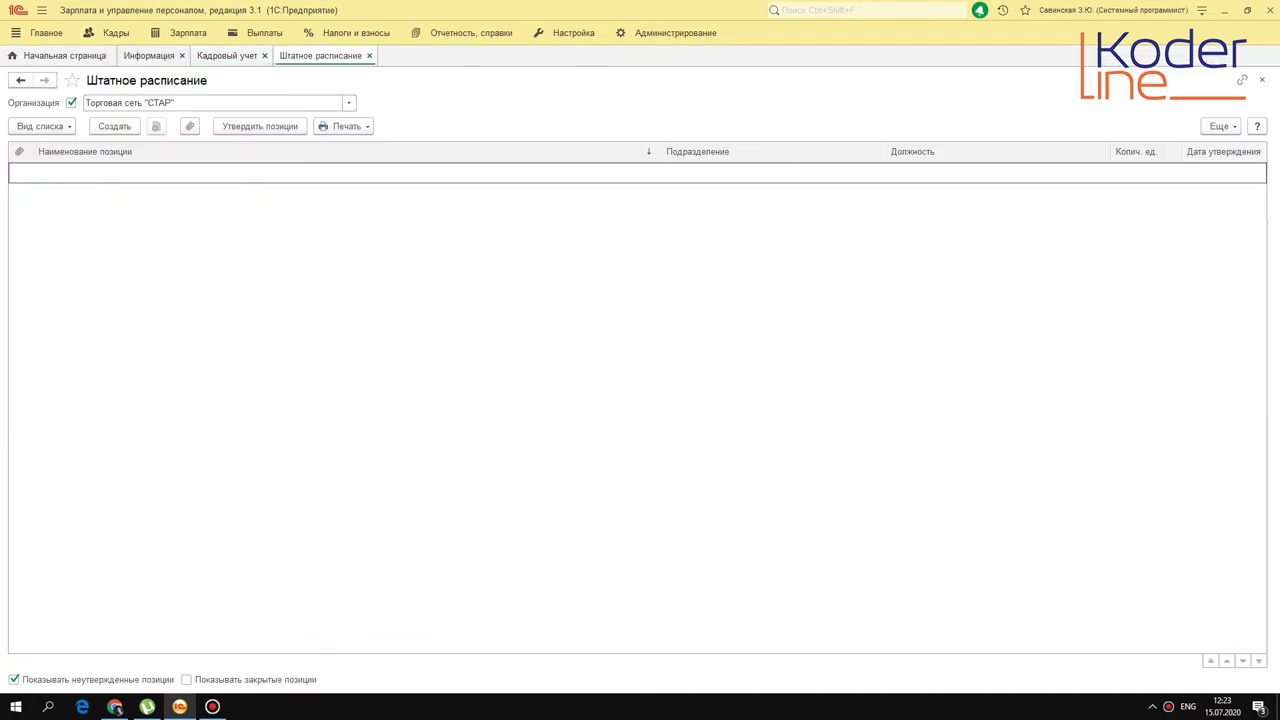
click(71, 103)
click(257, 104)
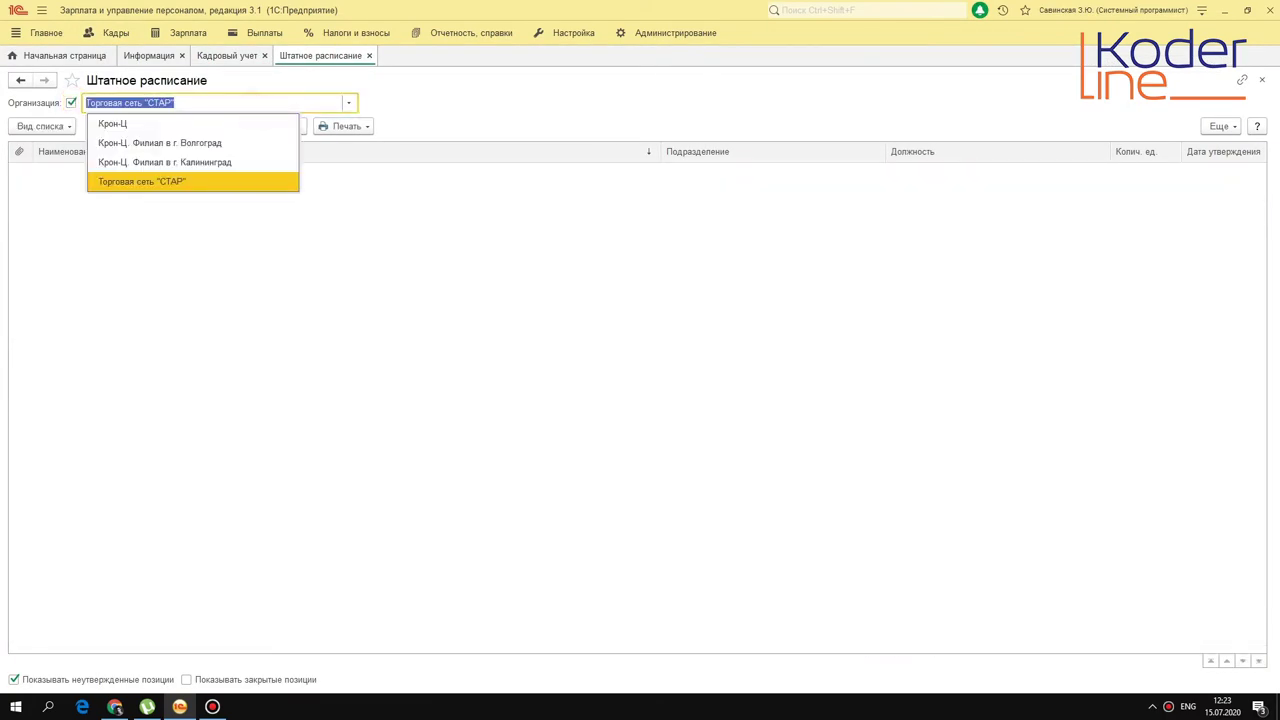
click(182, 181)
Open the Подразделения directory and review the departments listed for Торговая сеть "СТАР"
click(683, 32)
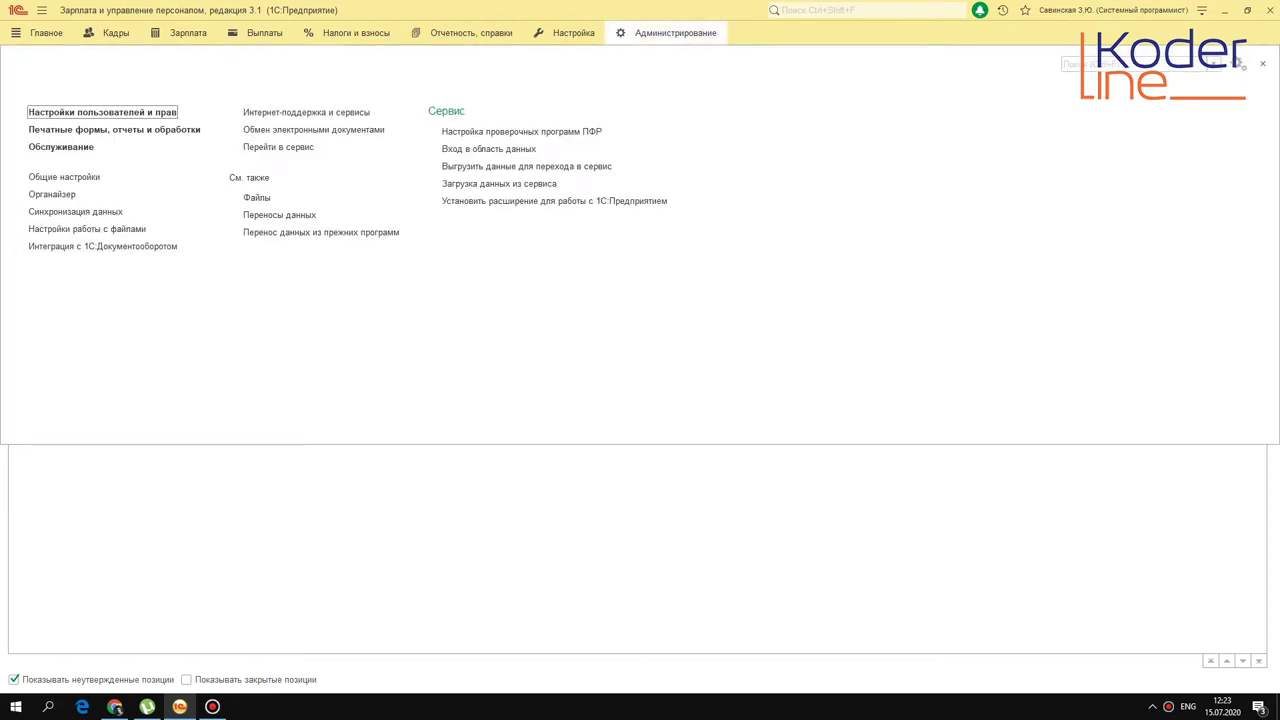
click(566, 32)
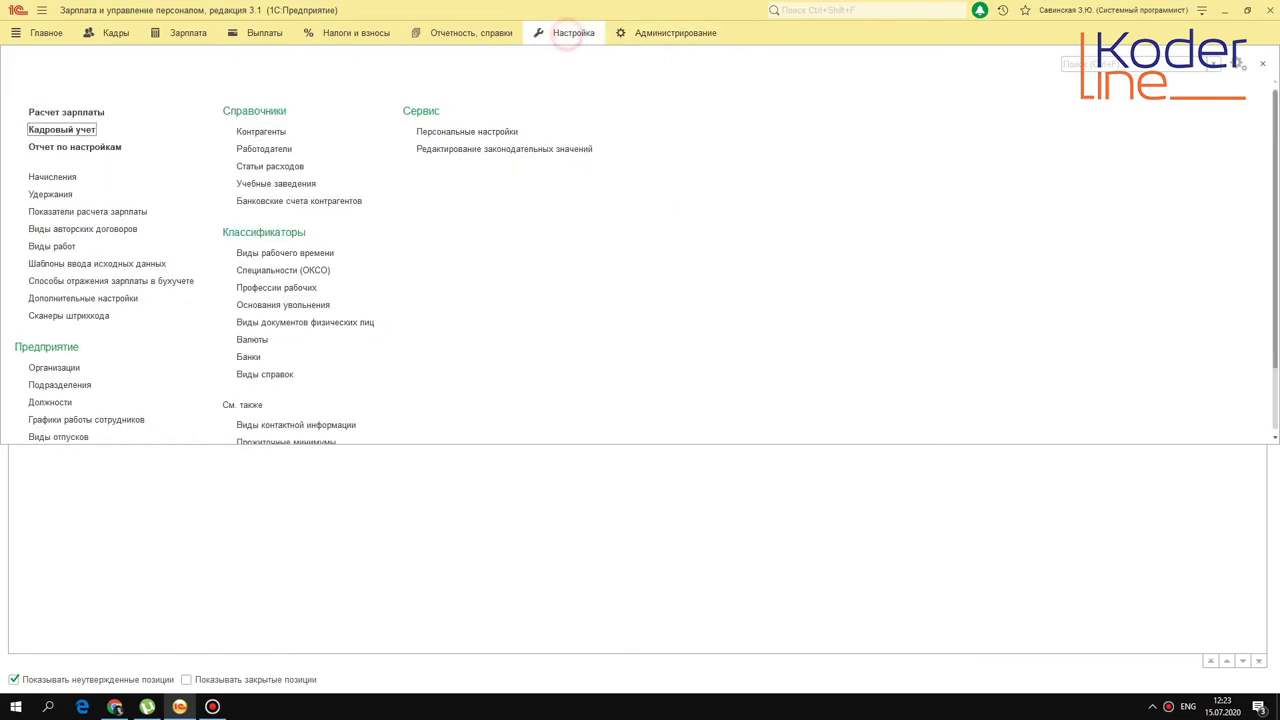
click(60, 383)
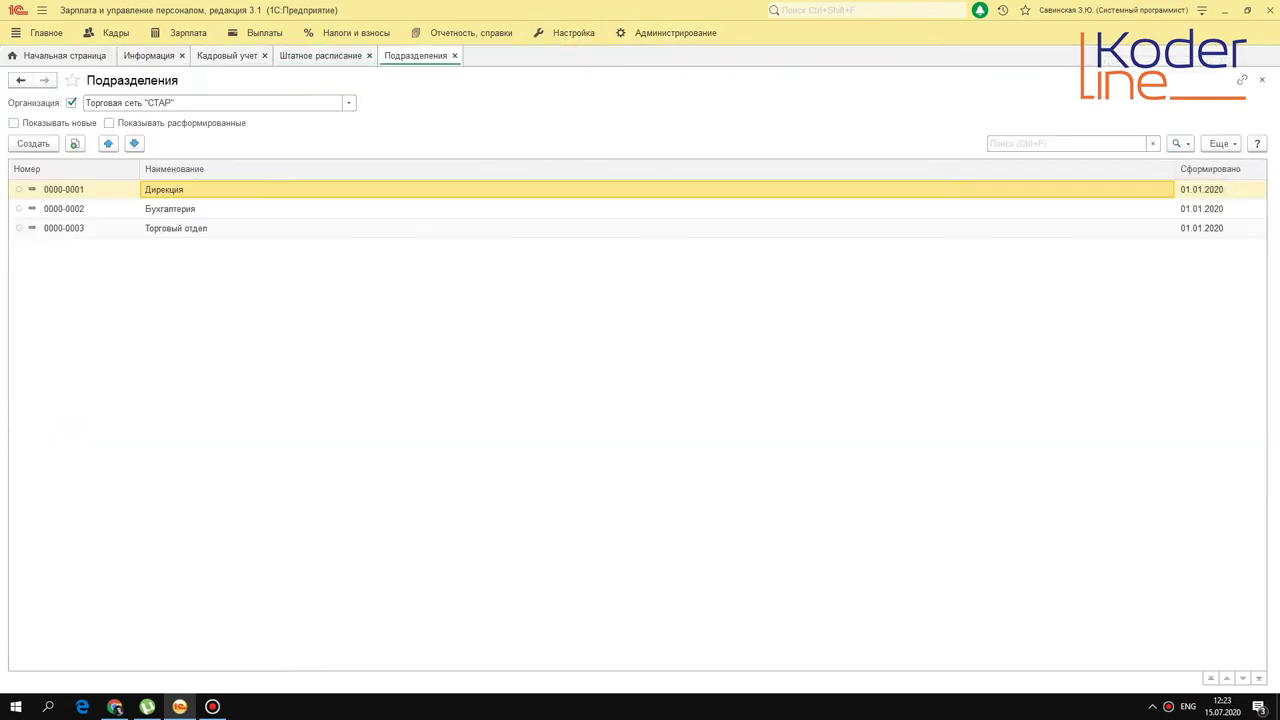
click(192, 226)
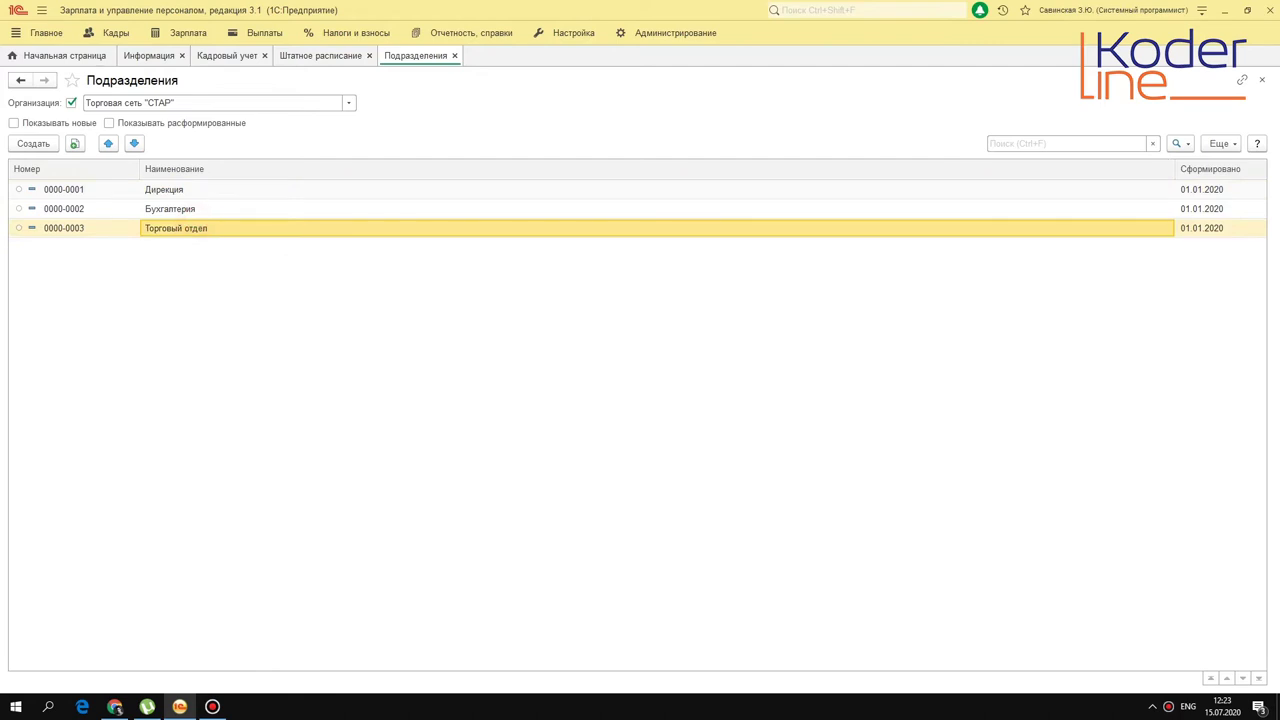
click(205, 189)
click(201, 209)
click(200, 228)
Create a staffing position in the Дирекция department with the job title Генеральный директор
click(300, 55)
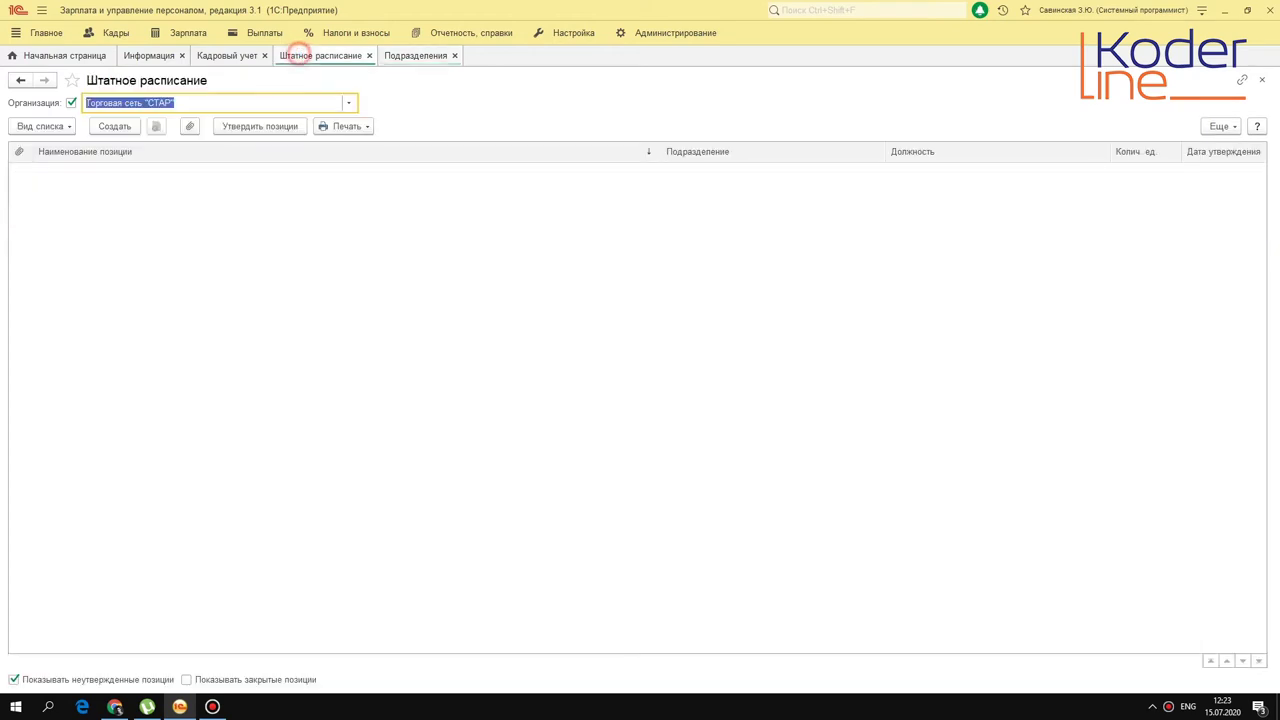
click(114, 126)
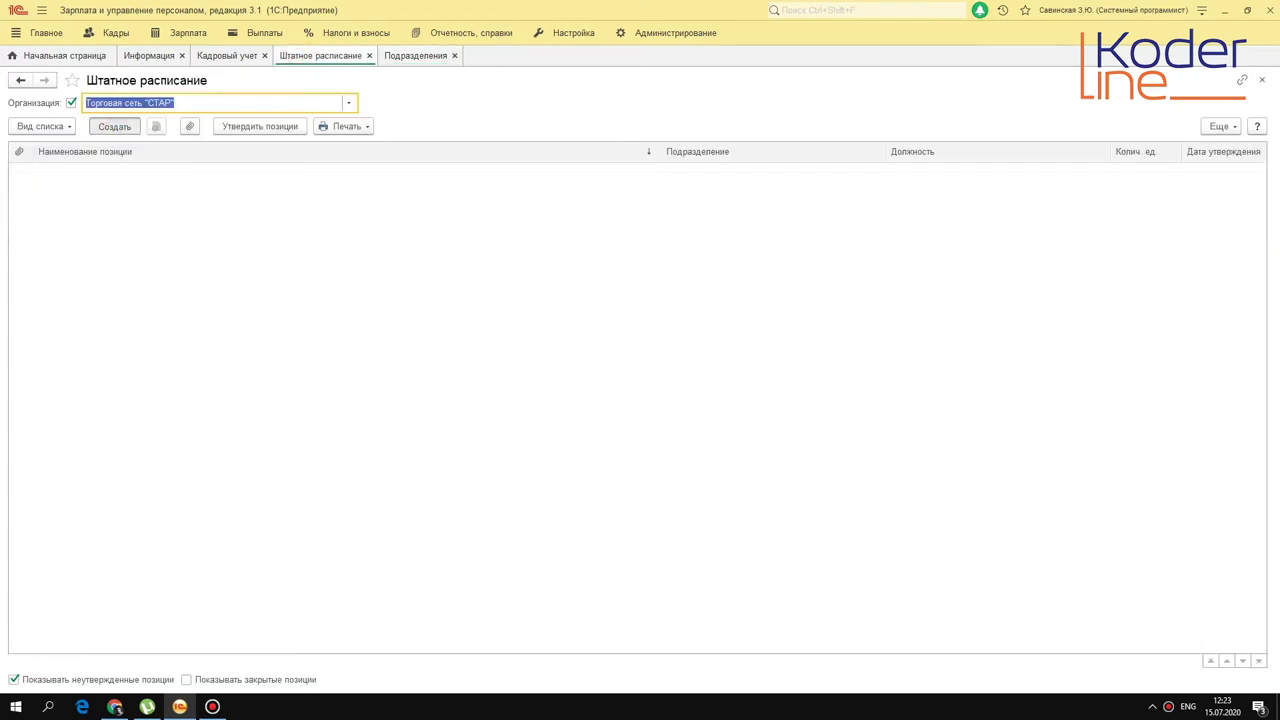
click(237, 150)
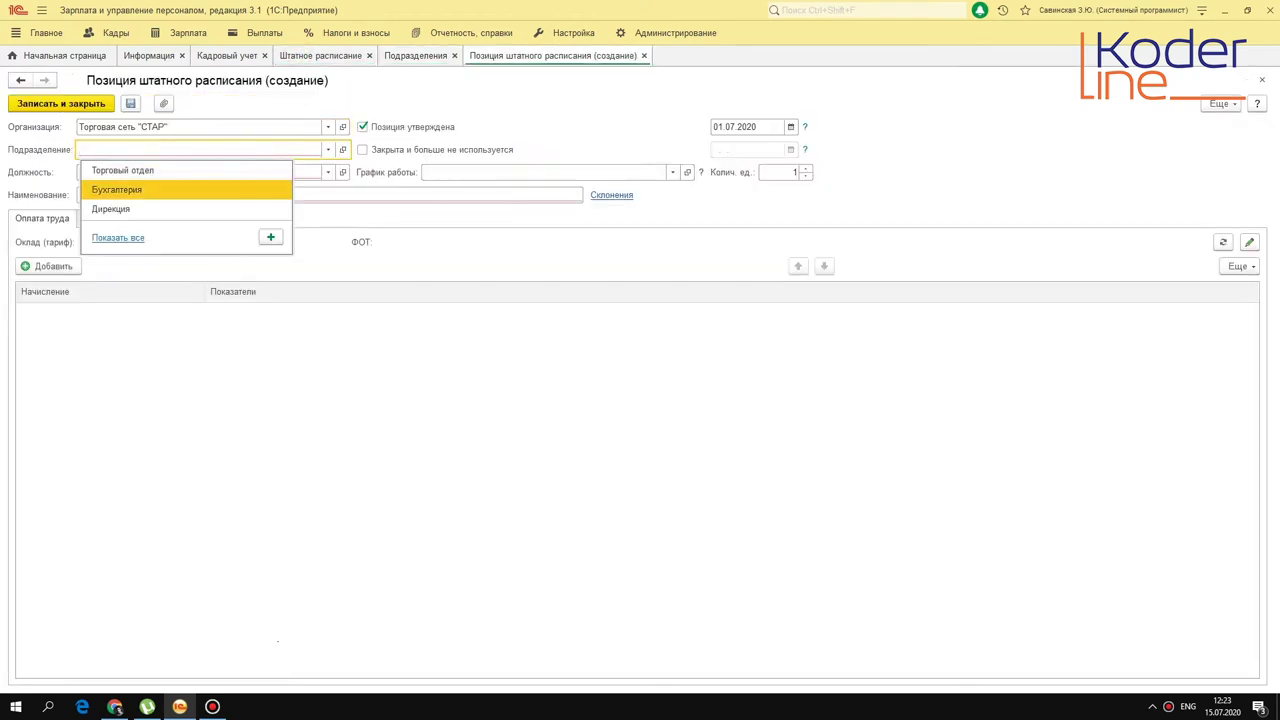
click(145, 208)
click(131, 172)
text(uty)
key(ctrl+a)
key(alt+shift)
text(гене)
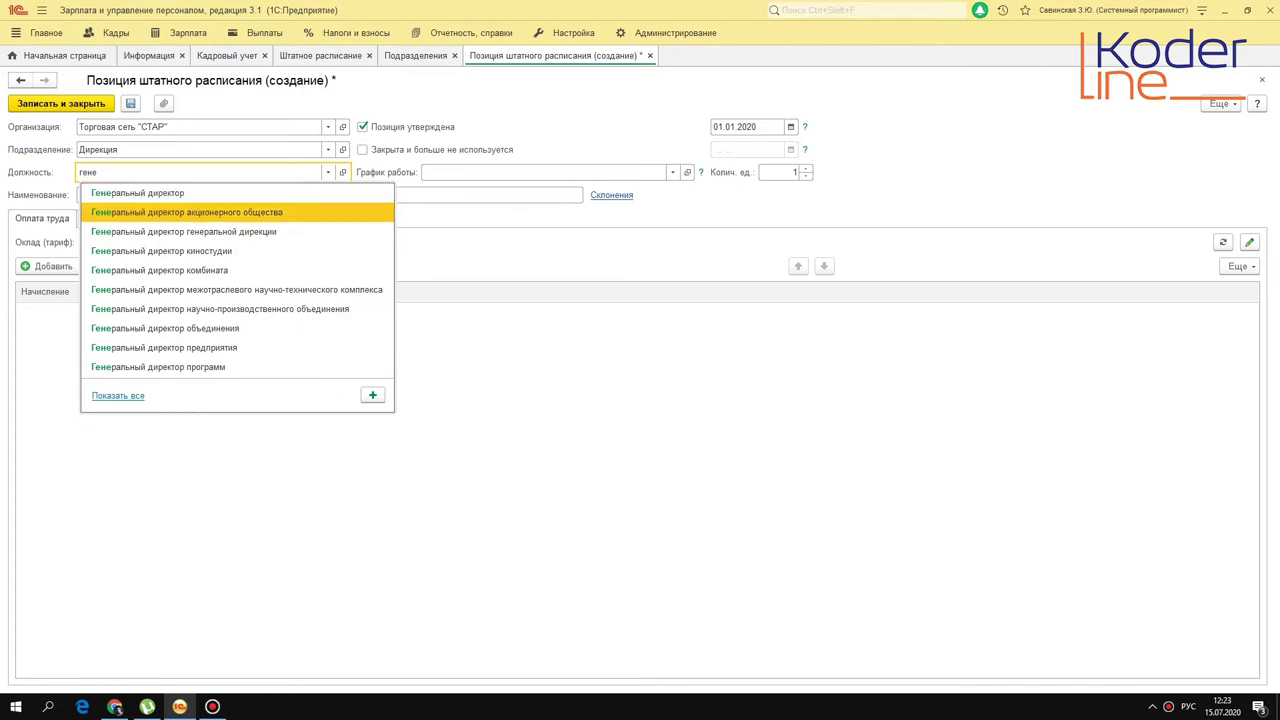
click(214, 193)
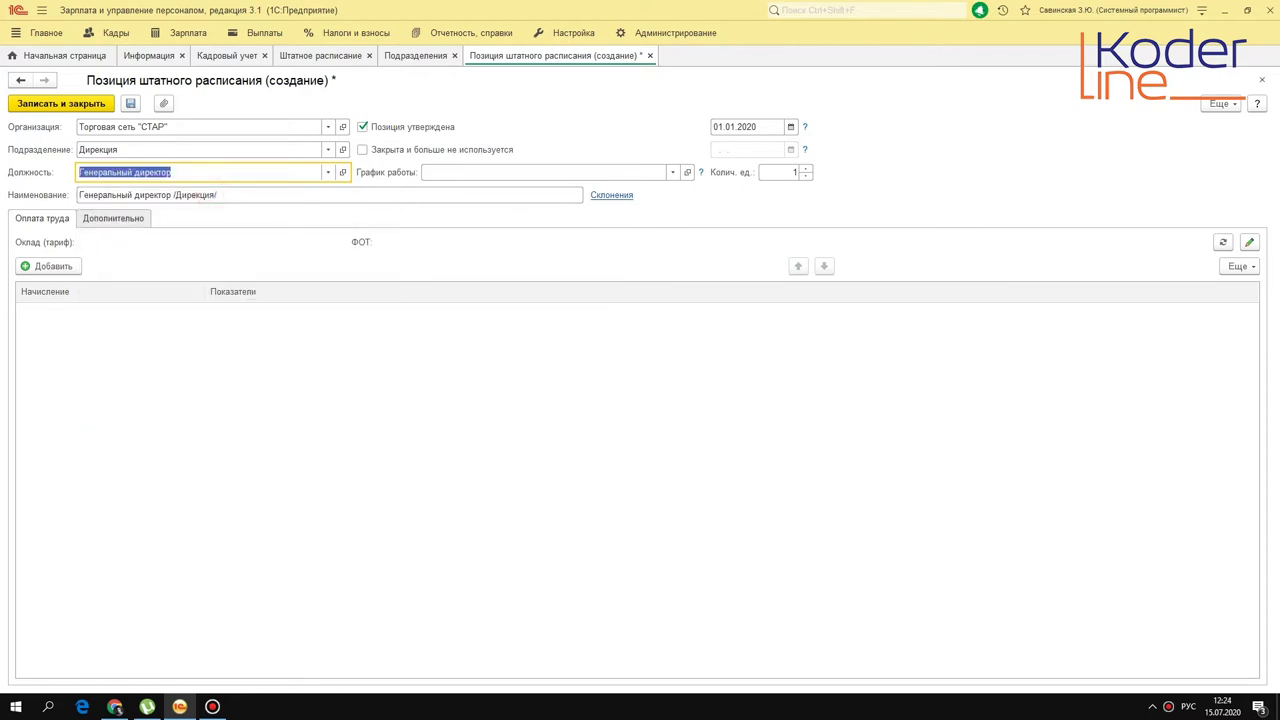
Add the Оплата по окладу accrual with a salary of 150 000 to the position, and save and close it
click(786, 172)
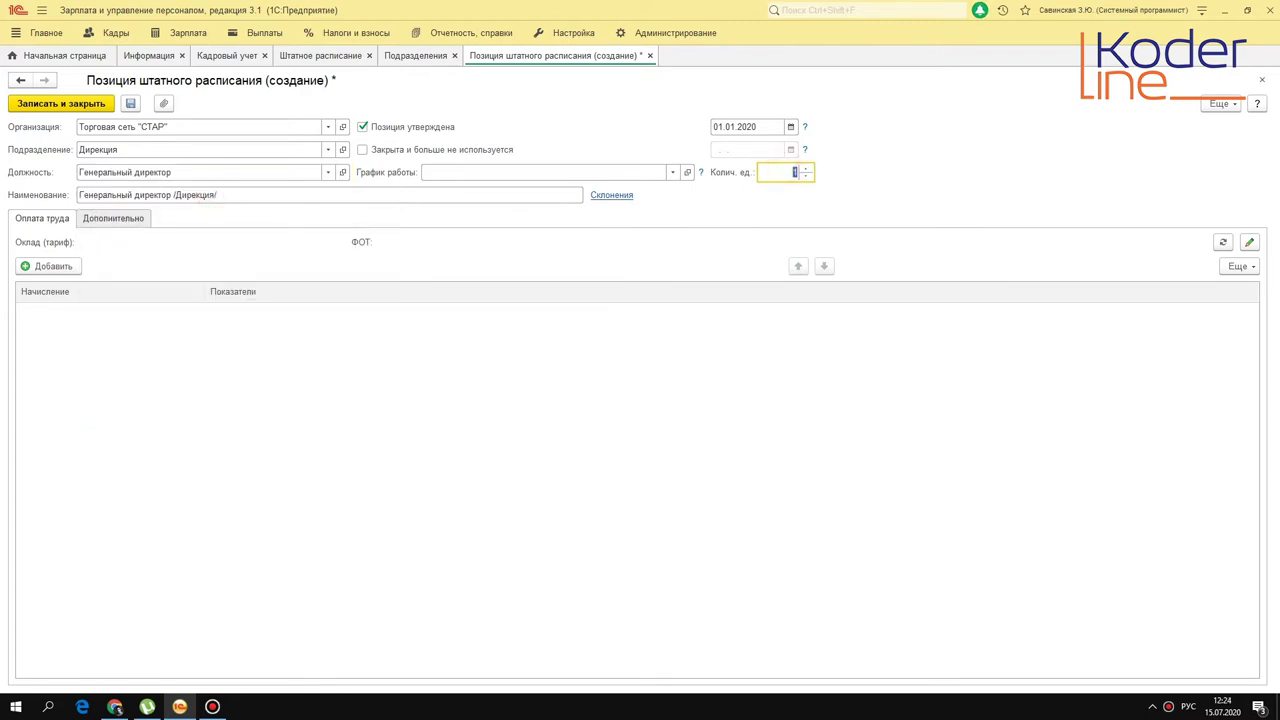
click(55, 266)
key(Return)
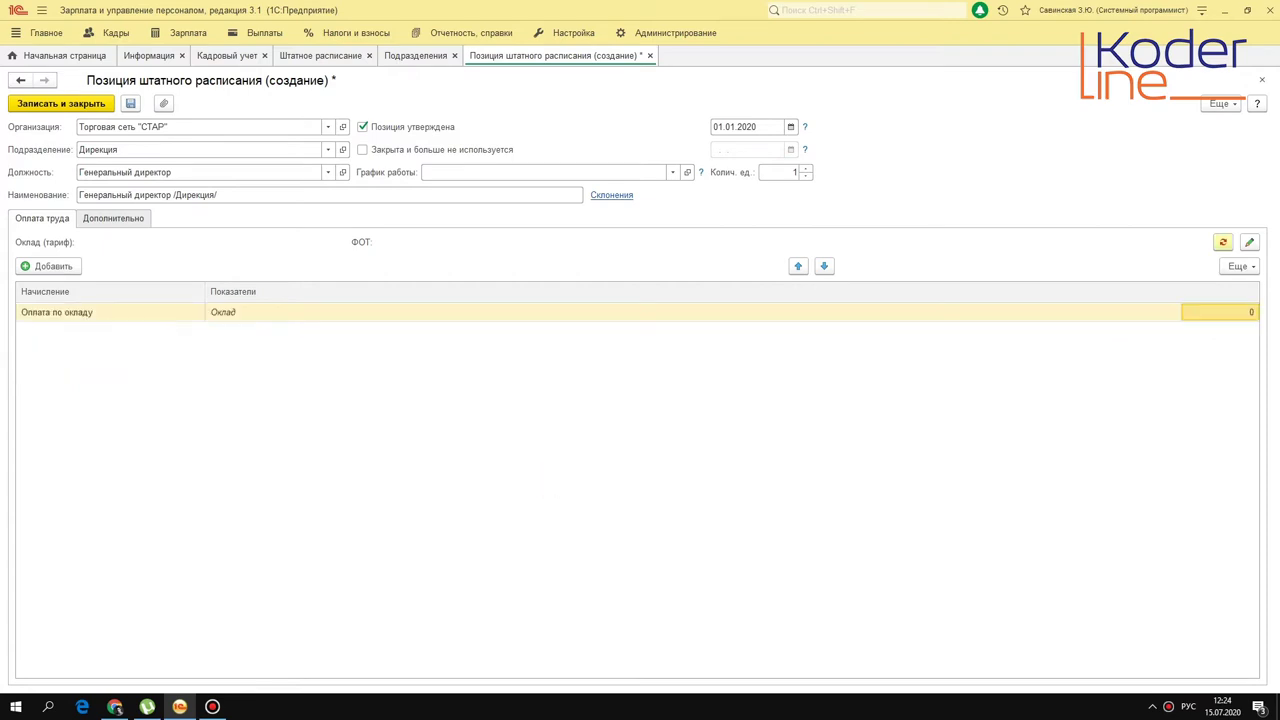
click(1213, 314)
text(150000)
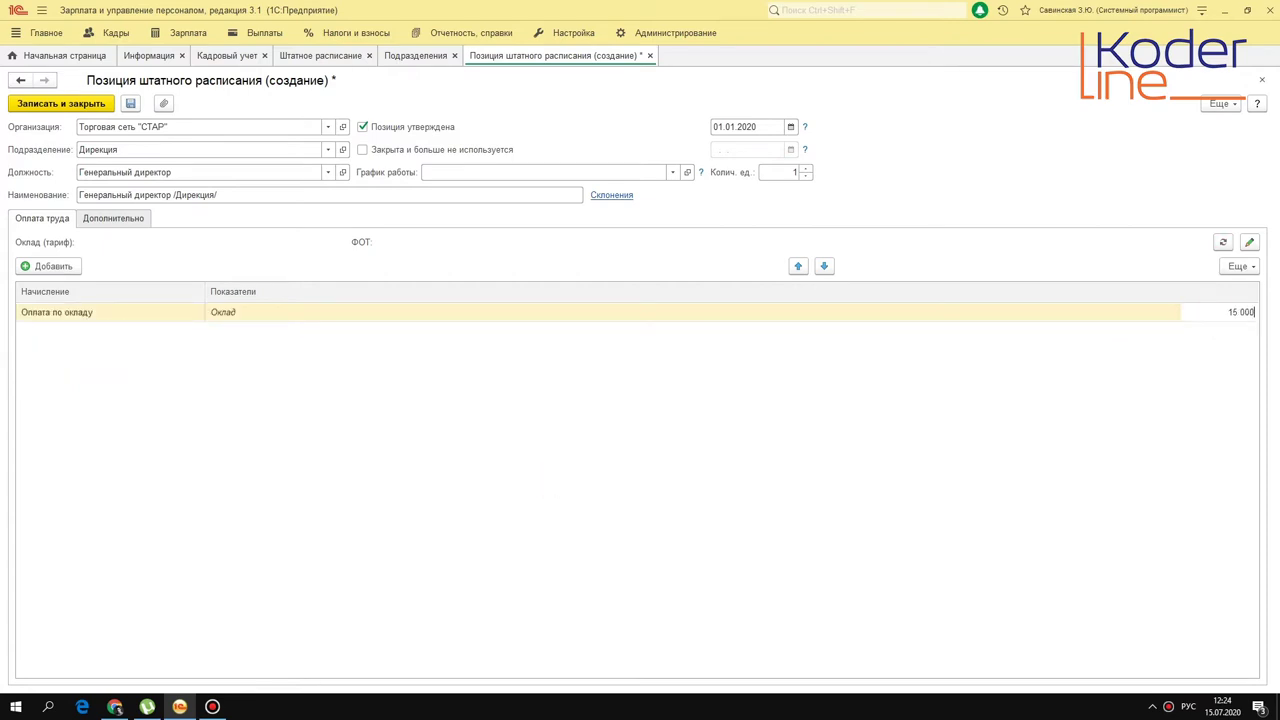
key(Return)
click(1234, 311)
text(0)
key(Return)
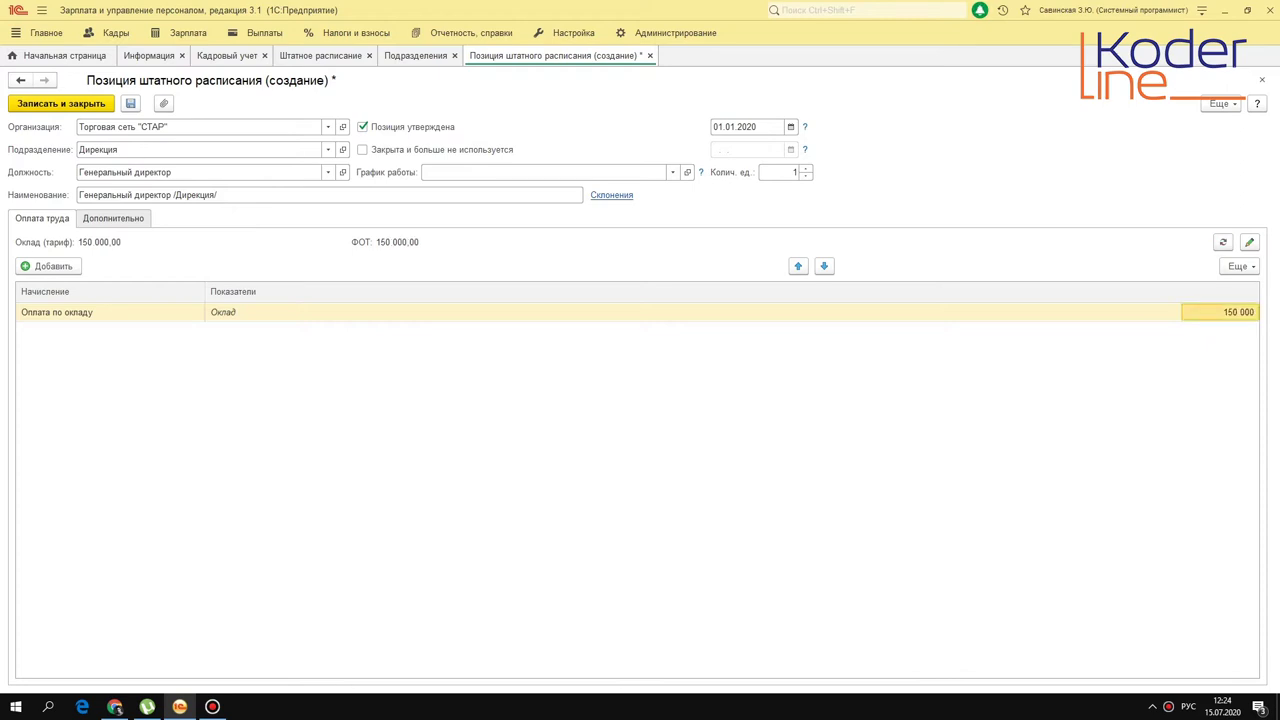
key(ctrl+Return)
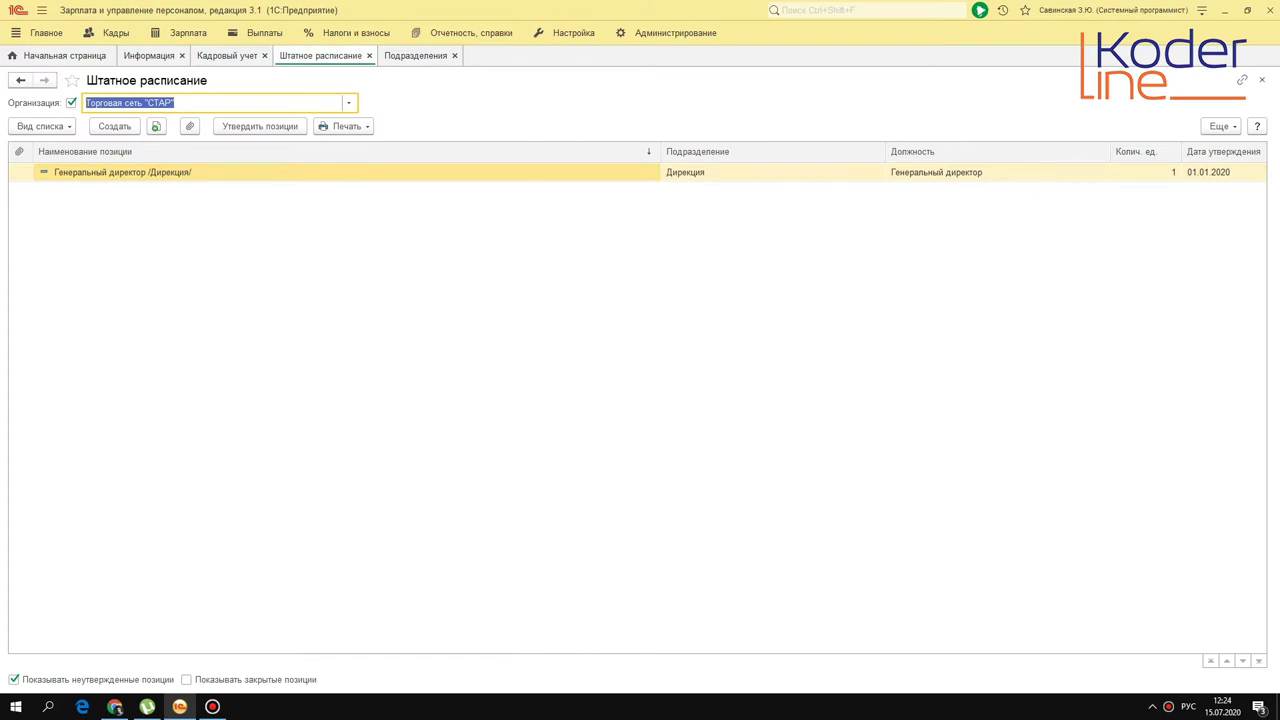
Check the general director entry's name, approval date, unit count and job title in the staffing list
click(118, 174)
click(1203, 172)
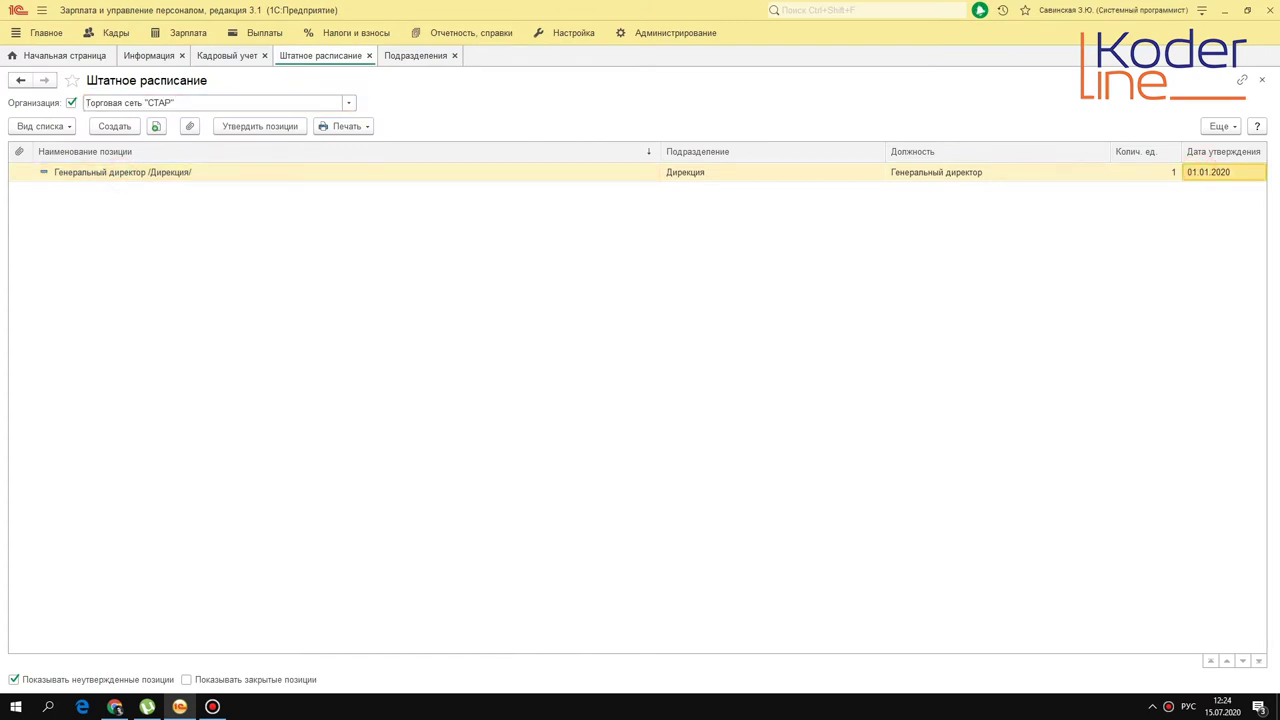
click(1143, 172)
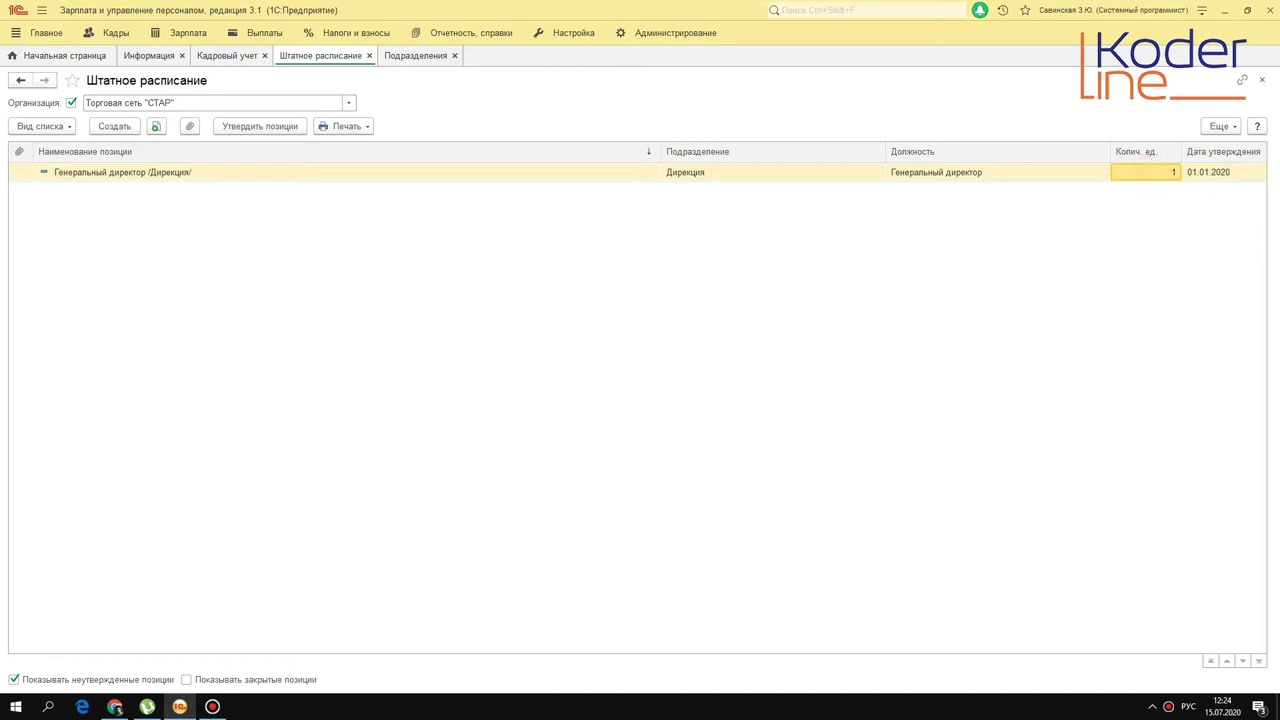
click(943, 178)
Create another staffing position in the Бухгалтерия department with the job title Главный бухгалтер
click(114, 126)
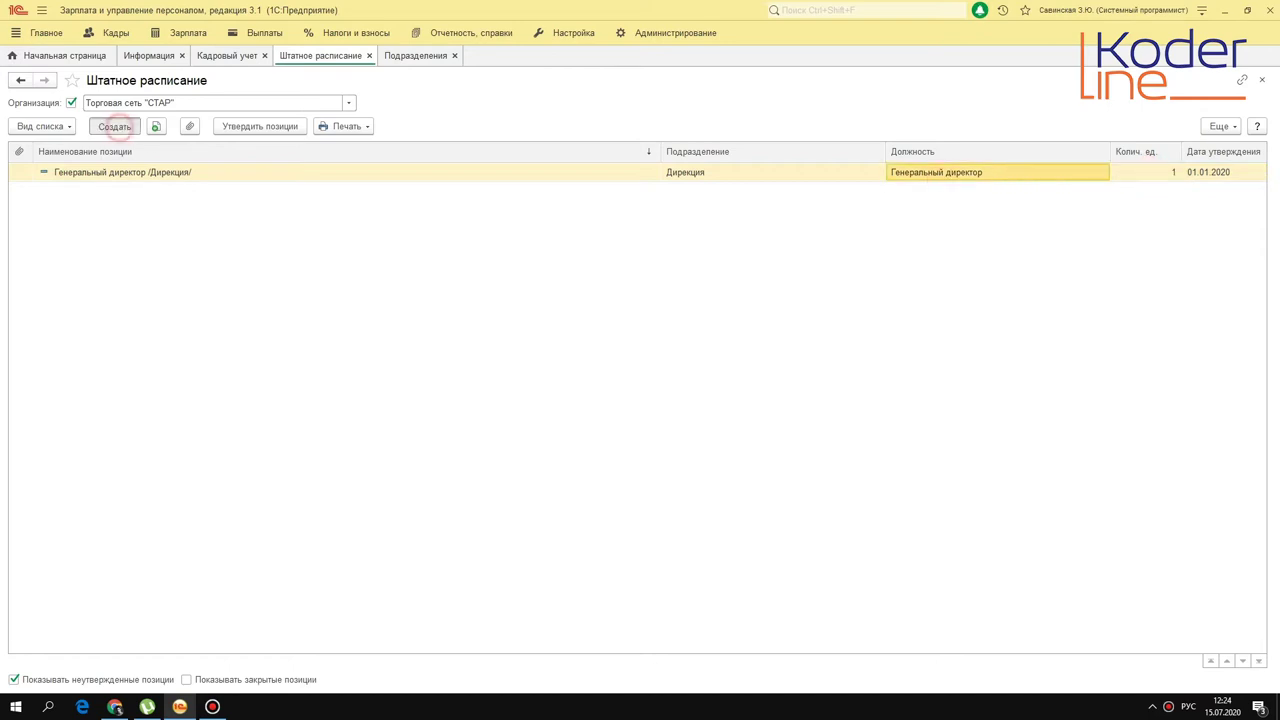
click(166, 150)
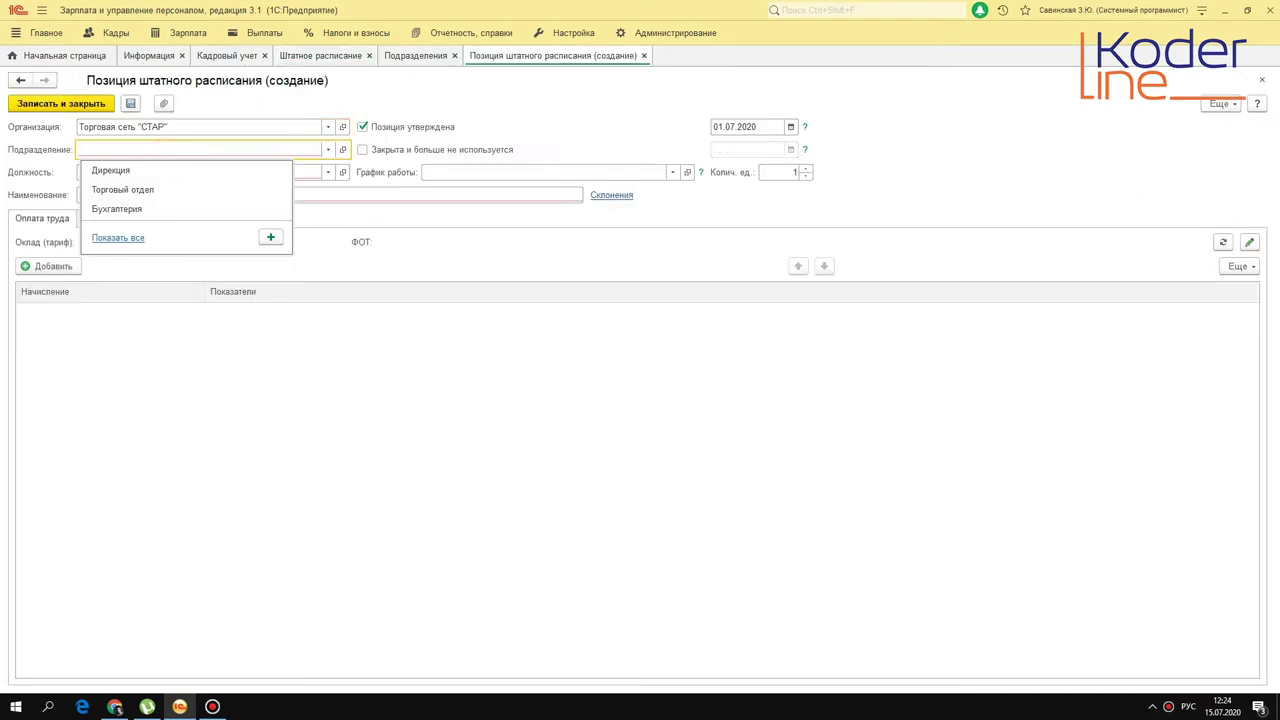
click(142, 126)
key(F4)
double_click(588, 277)
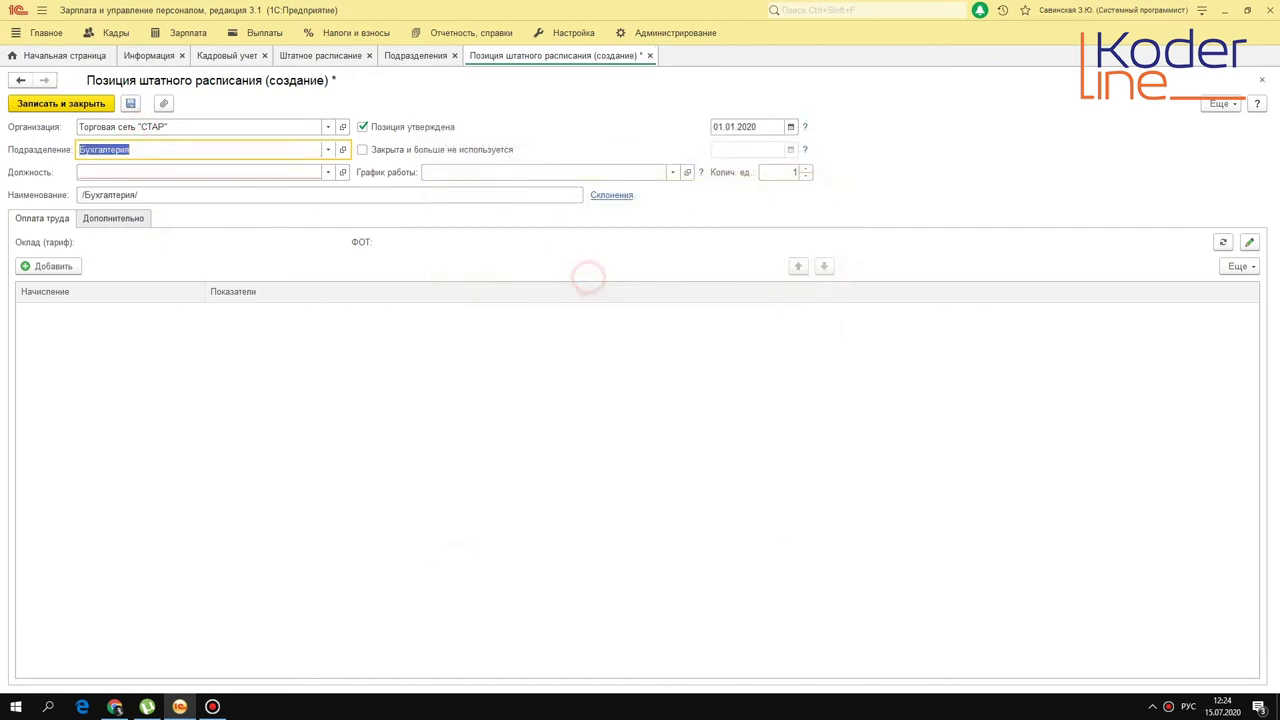
click(110, 170)
text(гл)
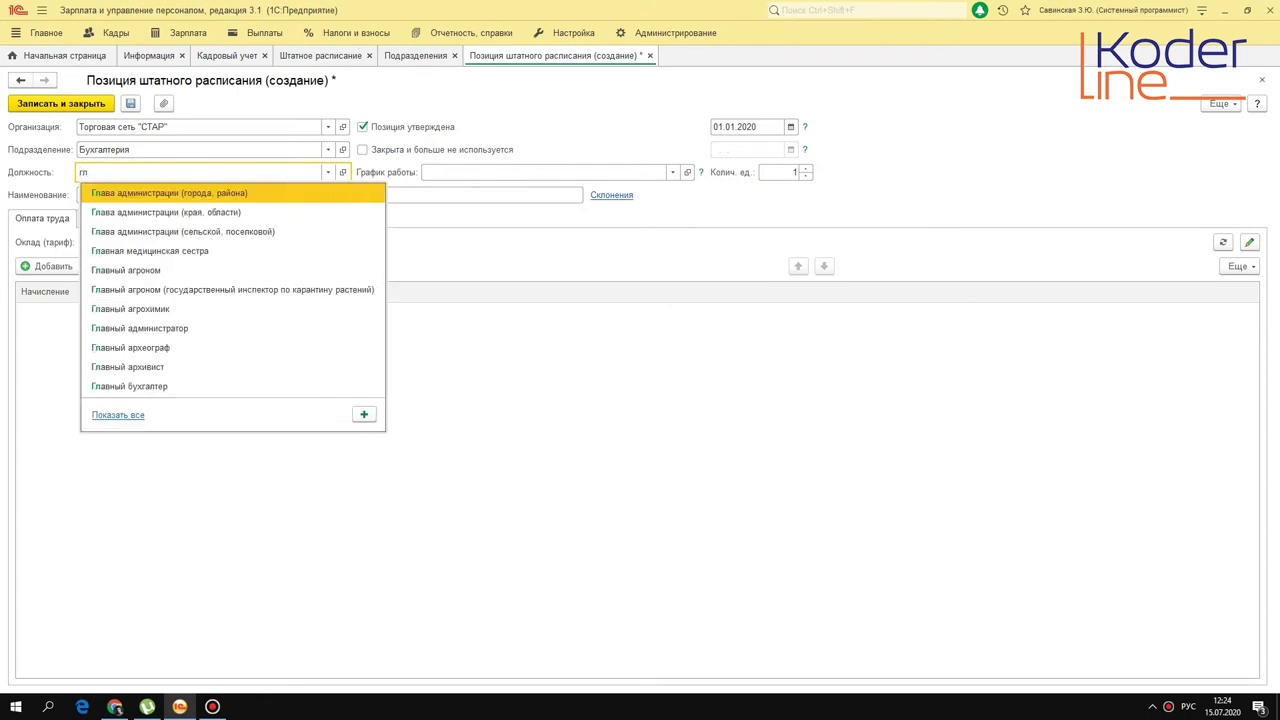
key(BackSpace)
key(BackSpace)
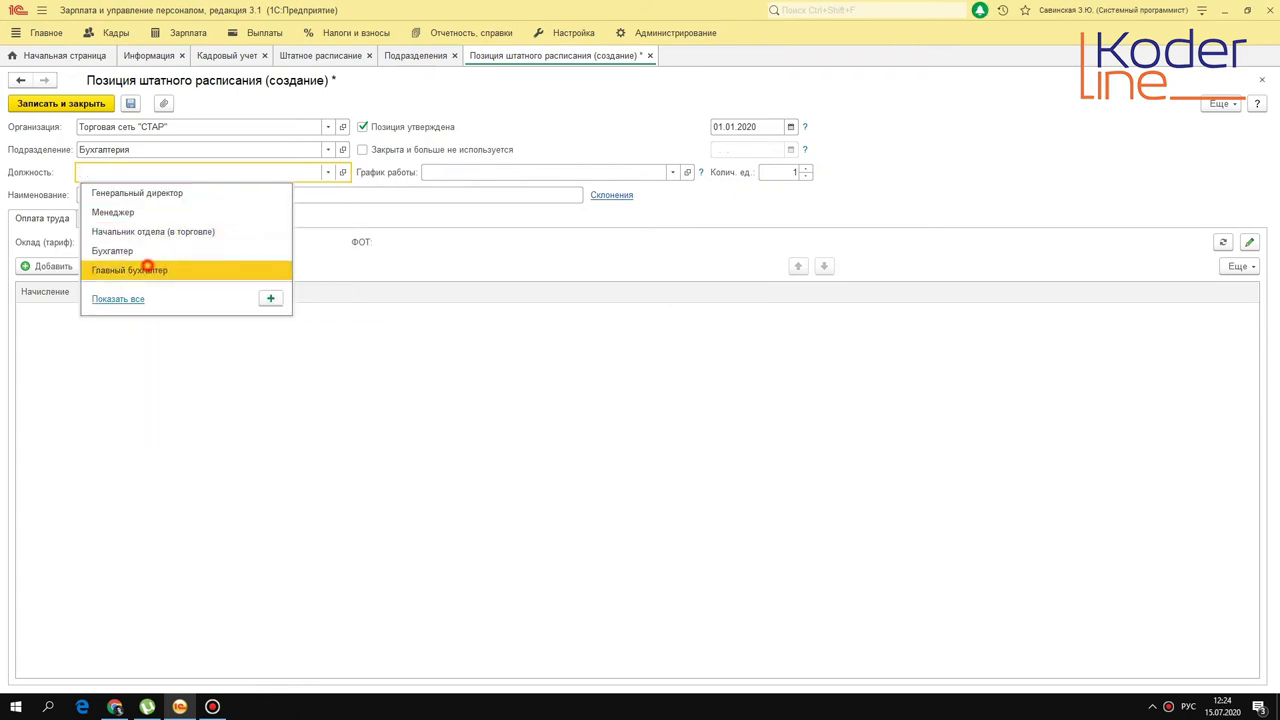
click(147, 268)
Add the Оплата по окладу accrual with a salary of 90 000 to the chief accountant position
click(55, 266)
click(80, 336)
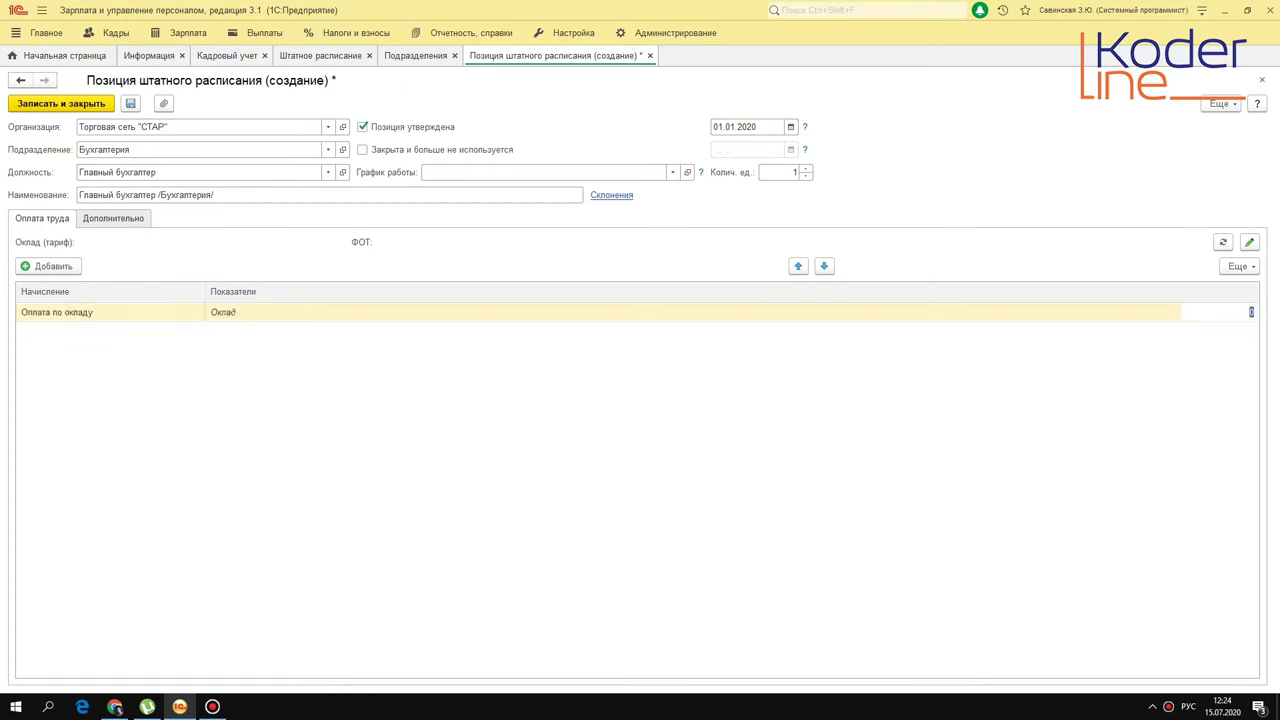
text(90000)
key(Return)
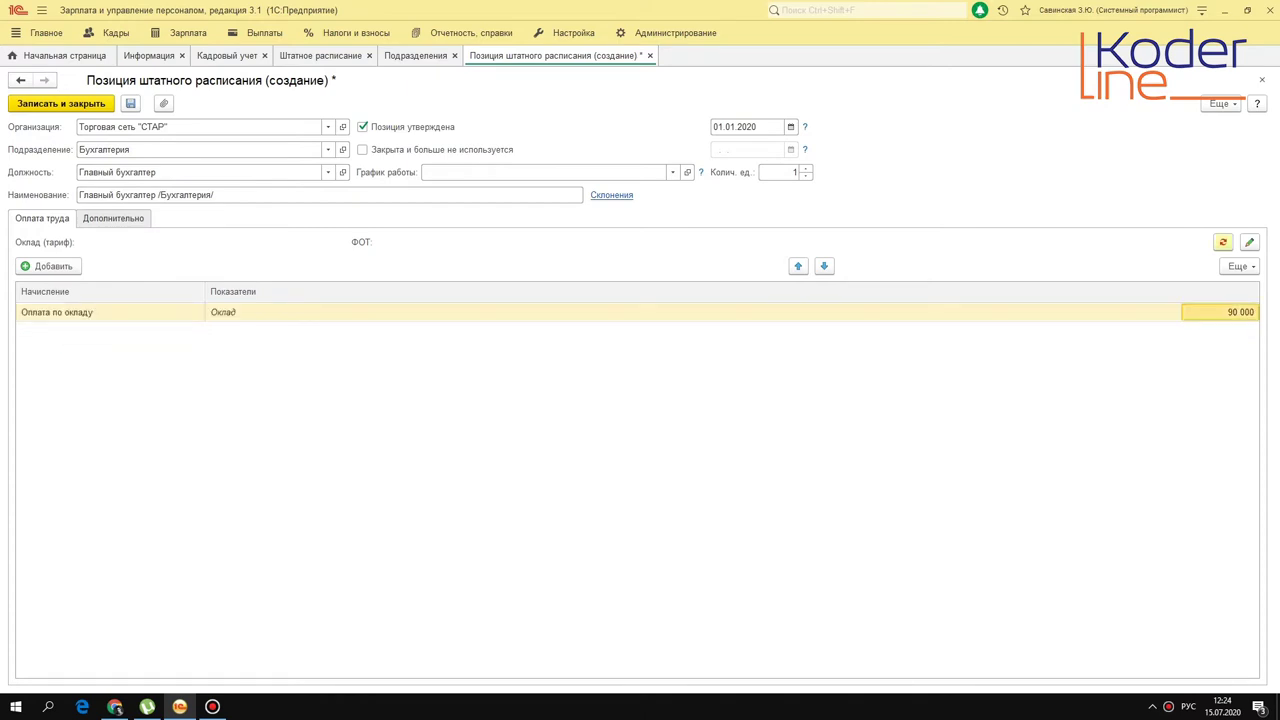
Review the chief accountant position's unit count, name, accrual and approval date, plus its short description and vacation entitlements under Дополнительно
click(785, 172)
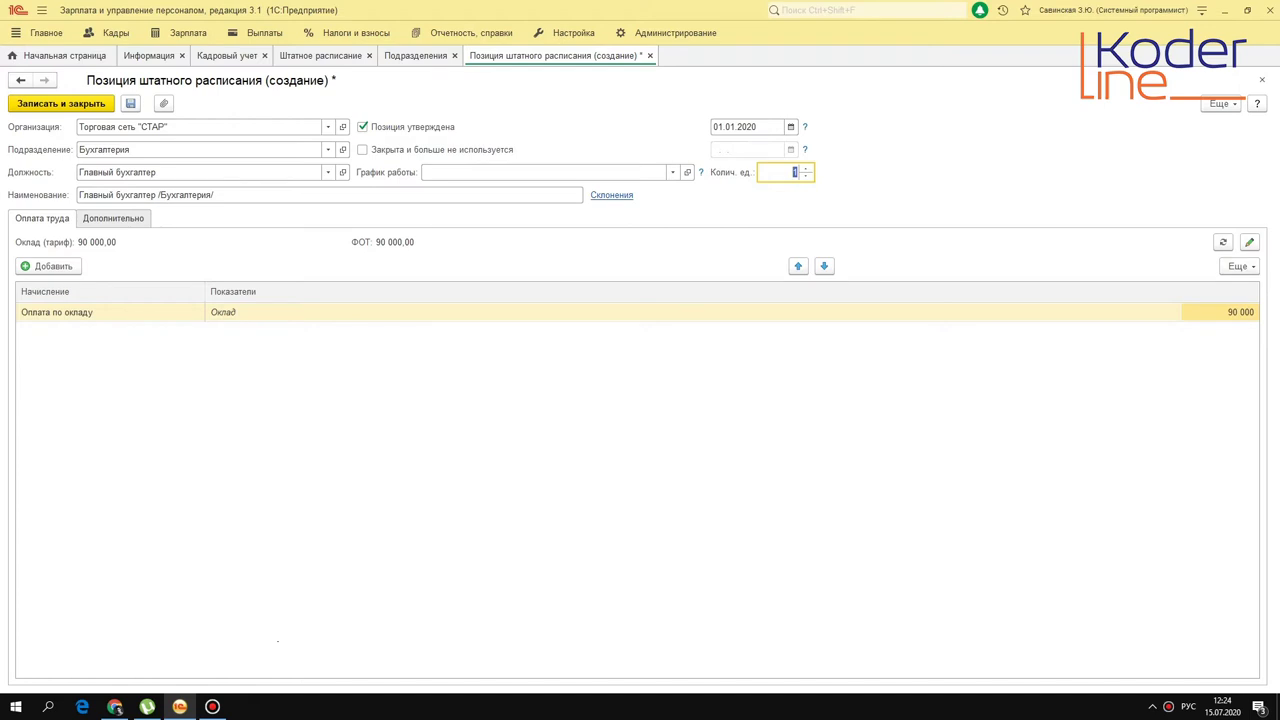
click(254, 195)
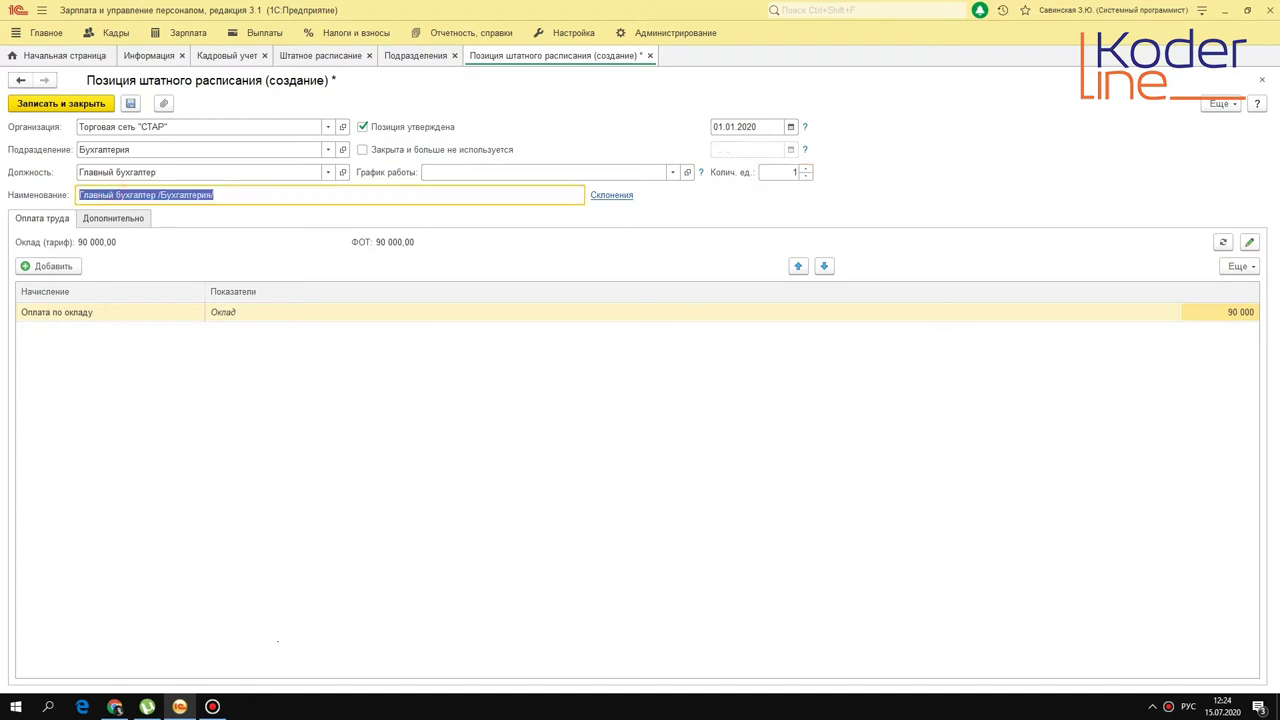
click(160, 316)
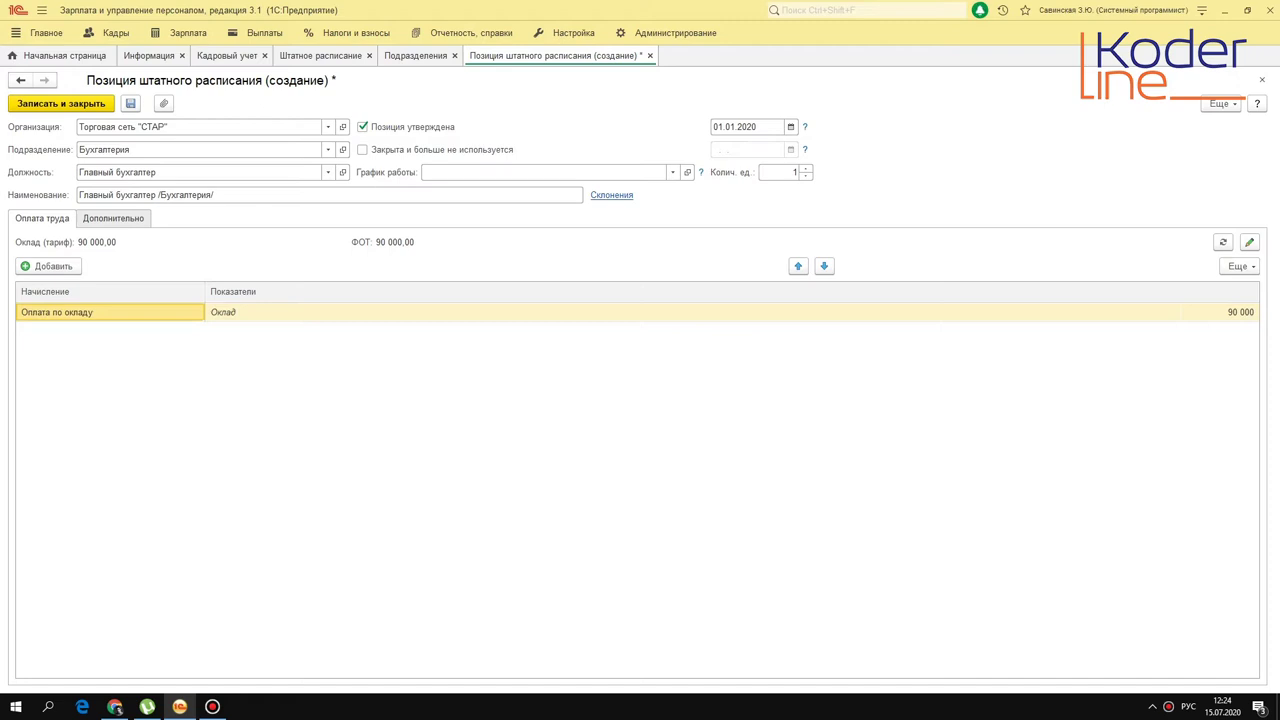
click(735, 126)
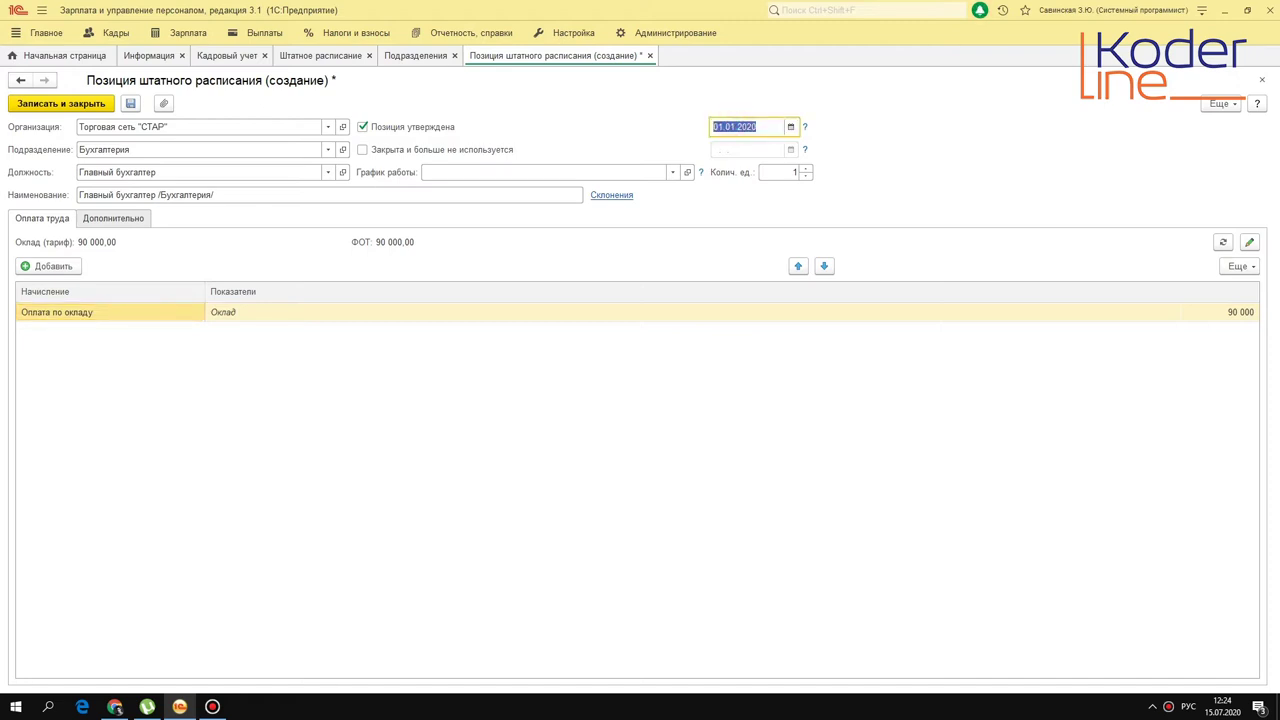
click(114, 219)
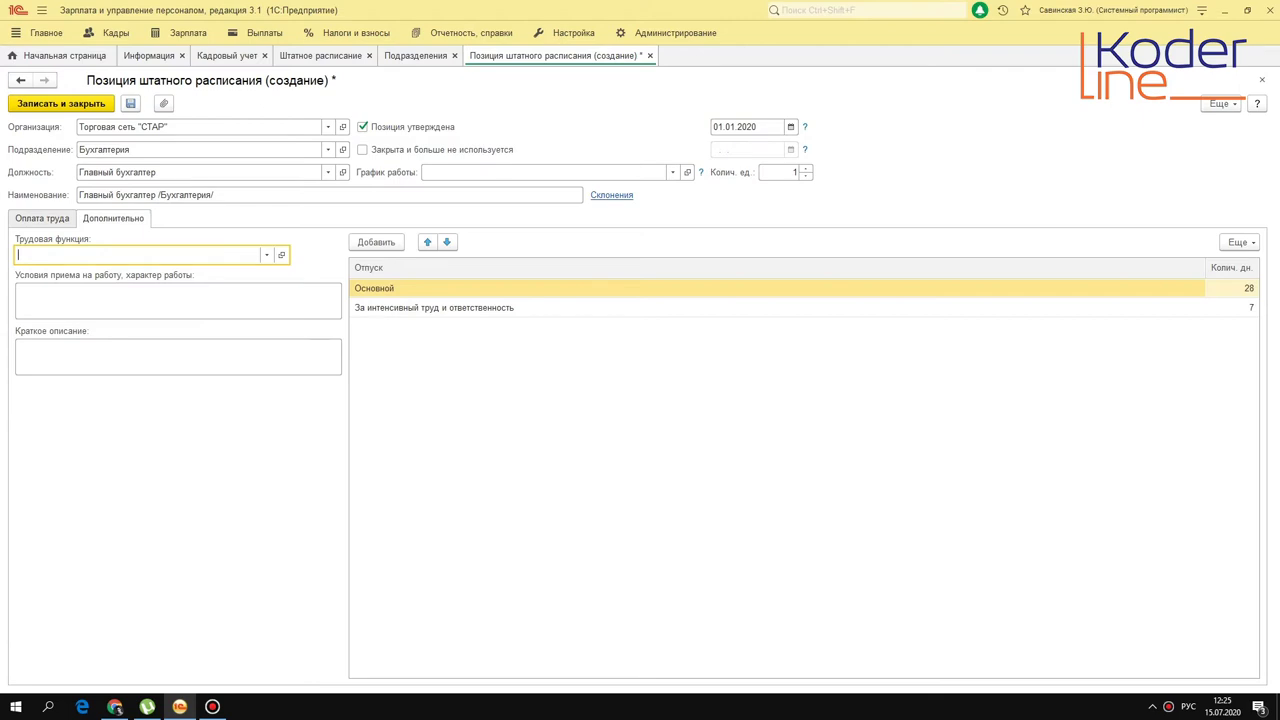
click(95, 357)
click(394, 289)
click(397, 308)
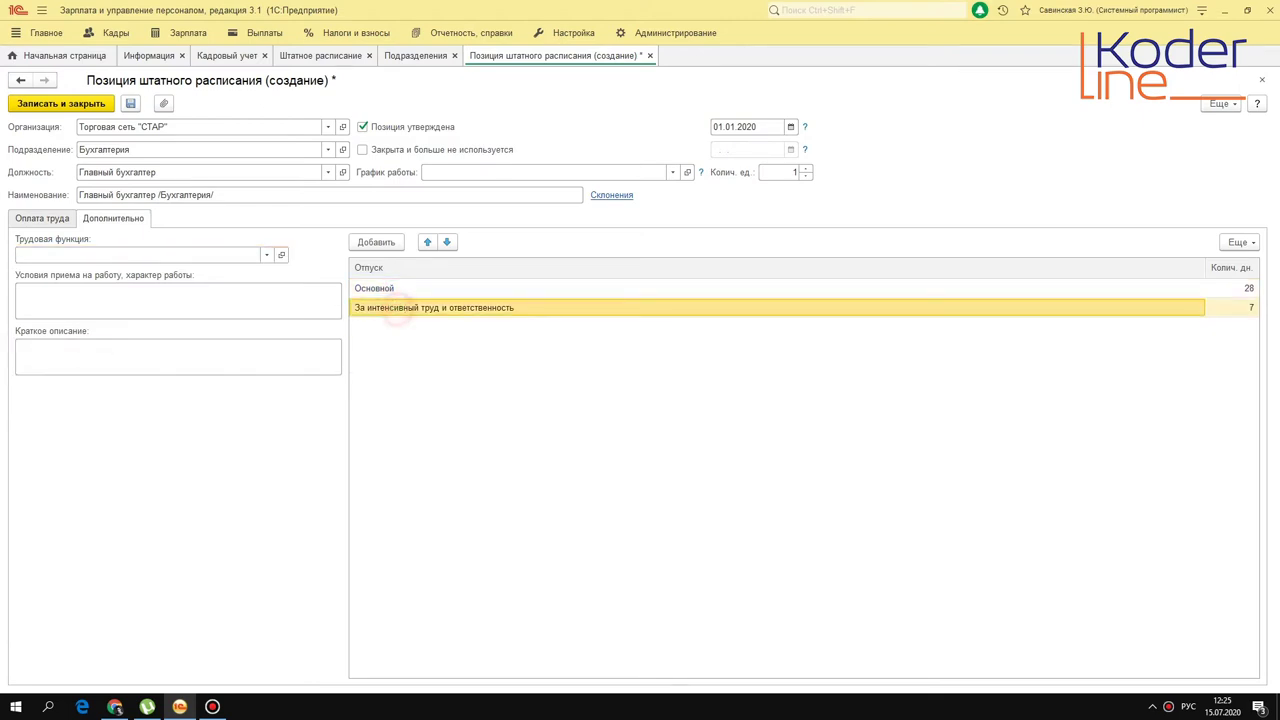
Save the chief accountant position and create another one in the Бухгалтерия department with the job title Бухгалтер
click(41, 218)
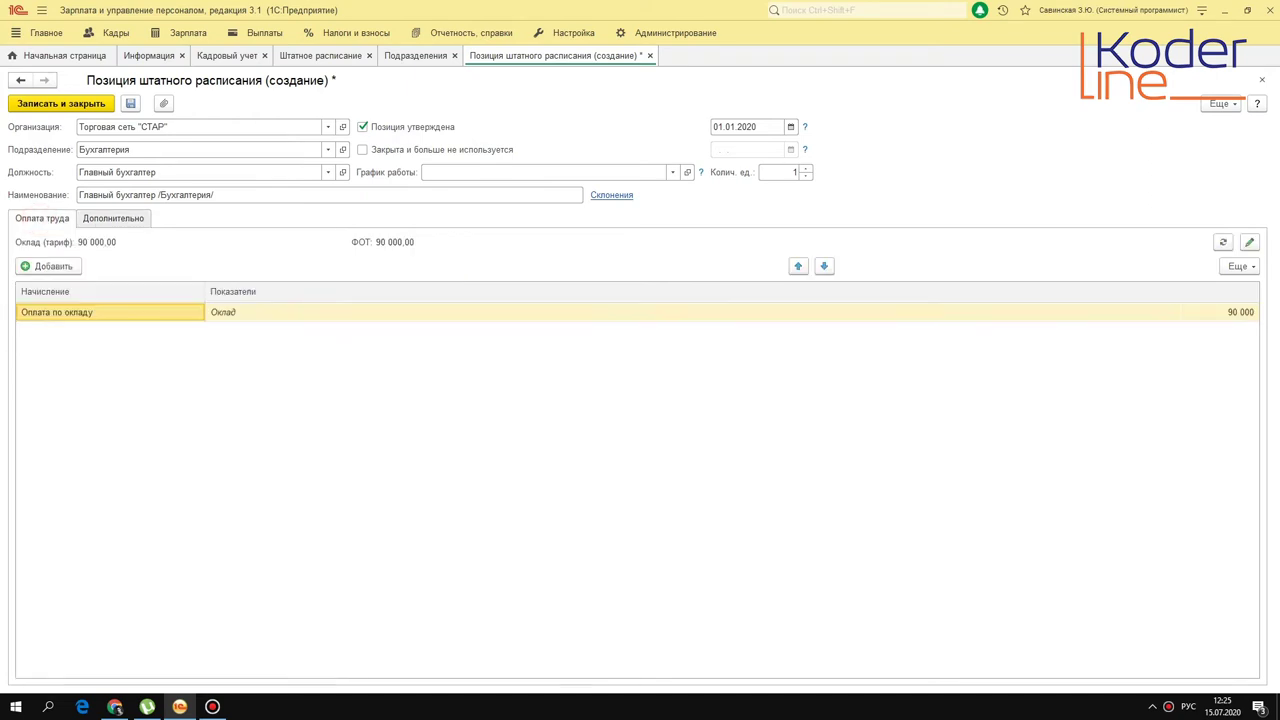
key(ctrl+Return)
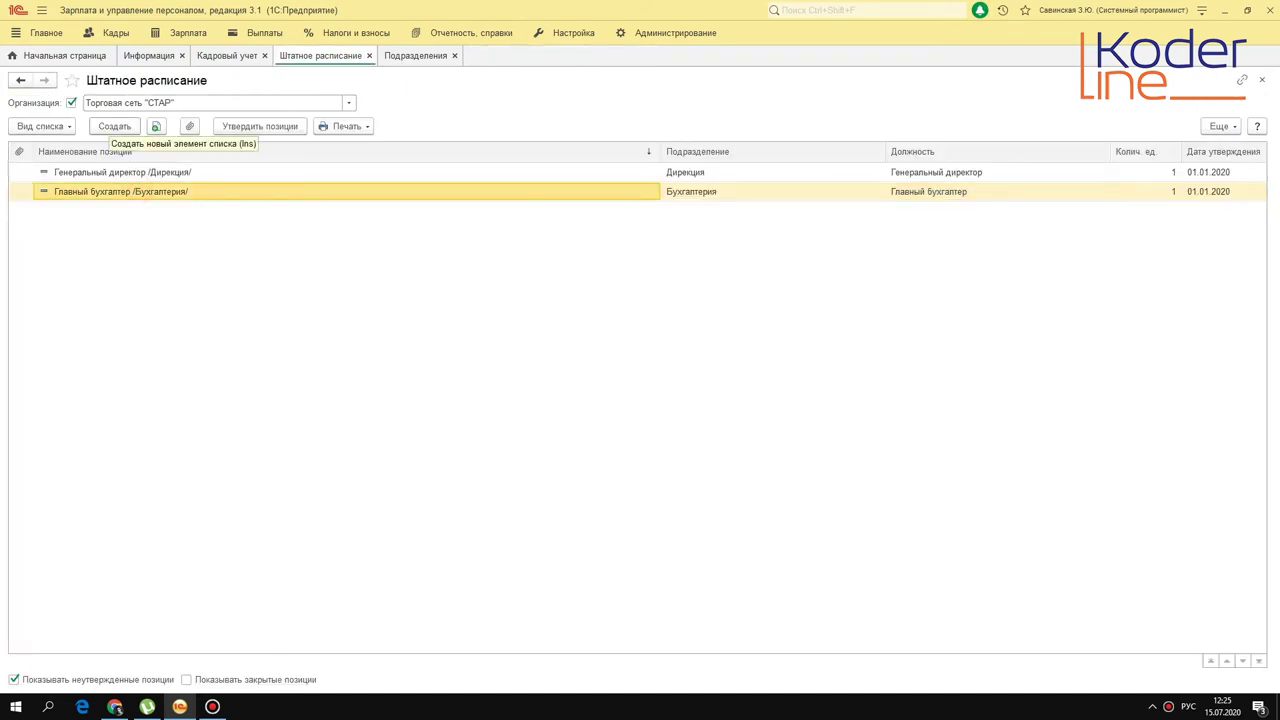
click(114, 126)
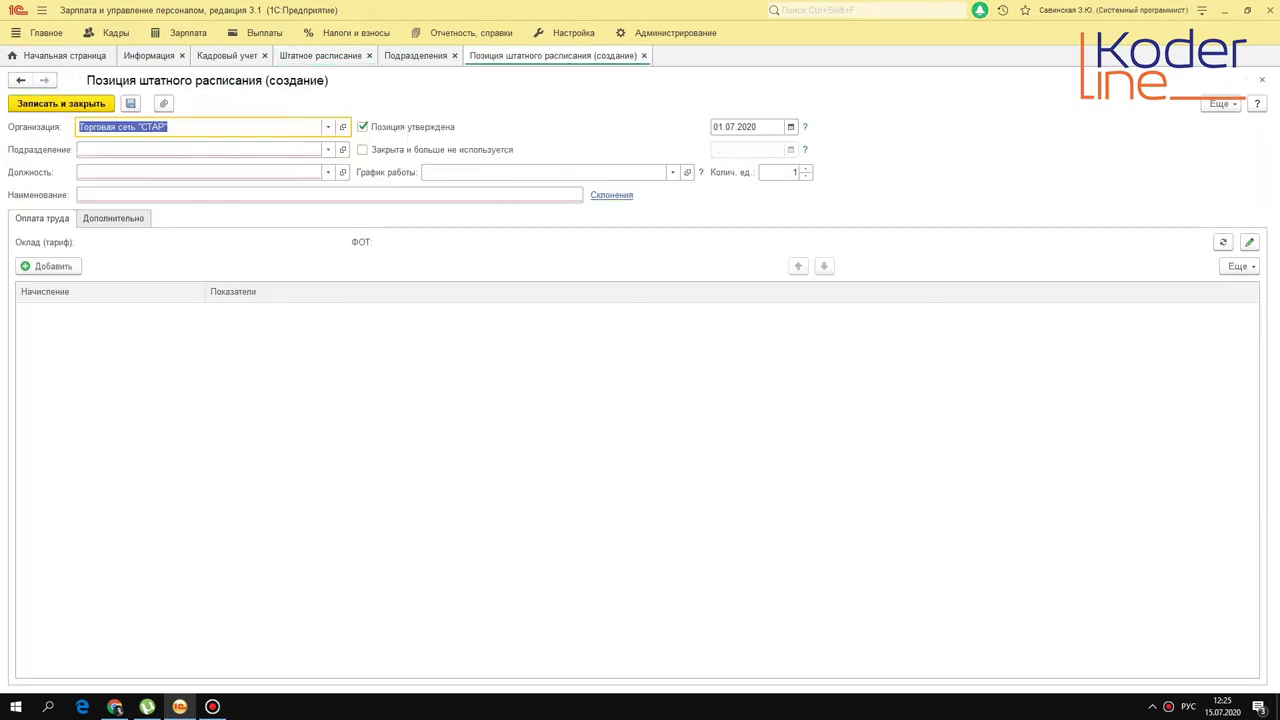
click(195, 149)
click(163, 170)
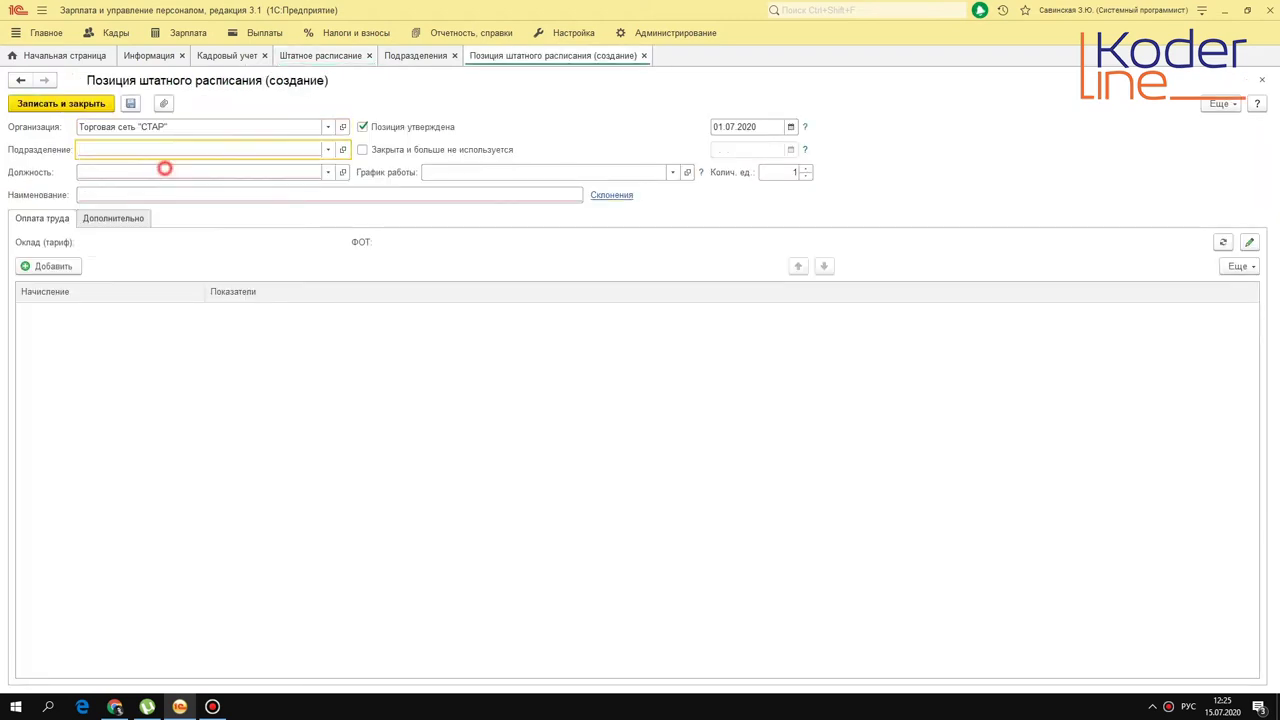
click(150, 172)
click(130, 269)
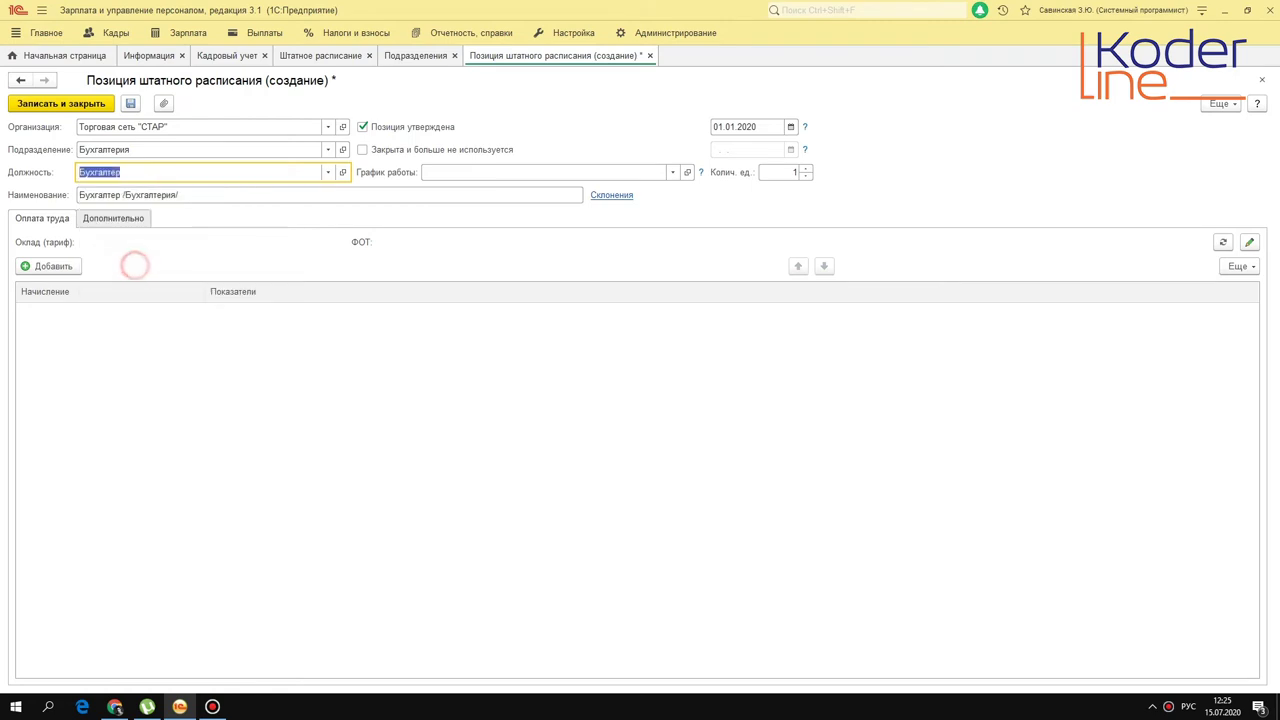
Give the accountant position 4 units and an Оплата по окладу accrual of 50 000, and save it
click(790, 172)
text(4)
key(Return)
click(81, 335)
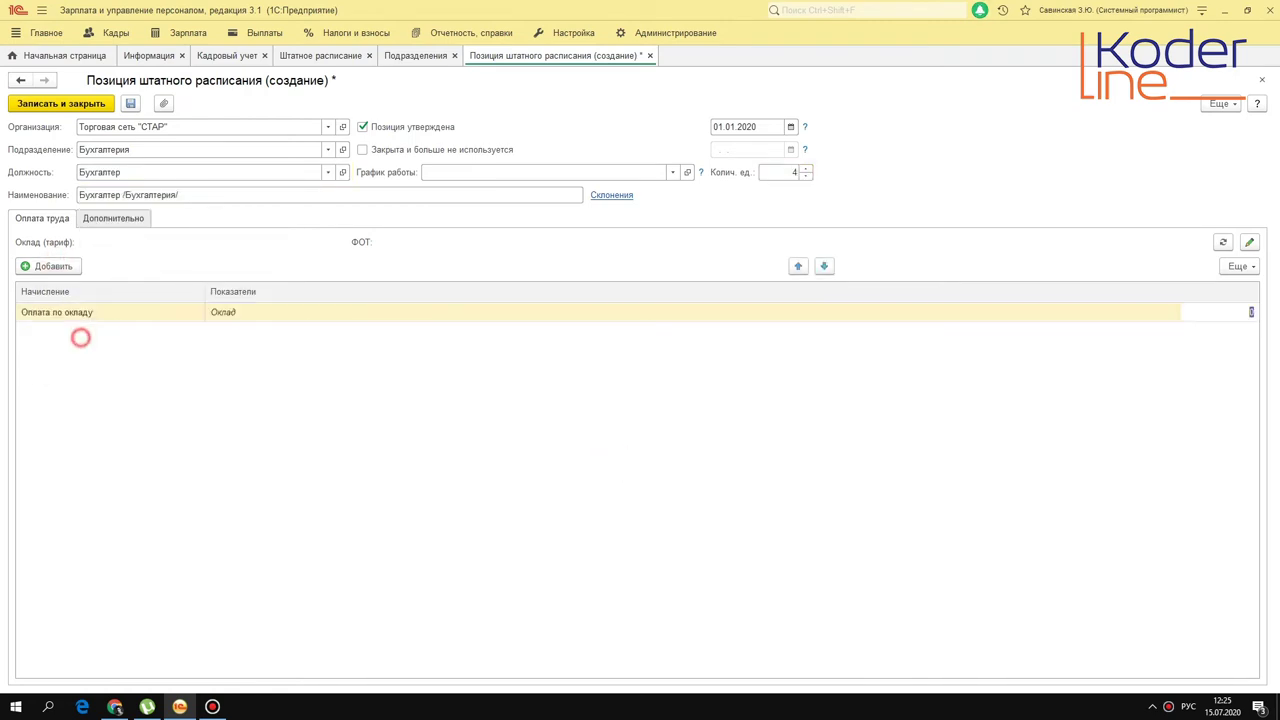
text(50000)
key(Return)
key(ctrl+Return)
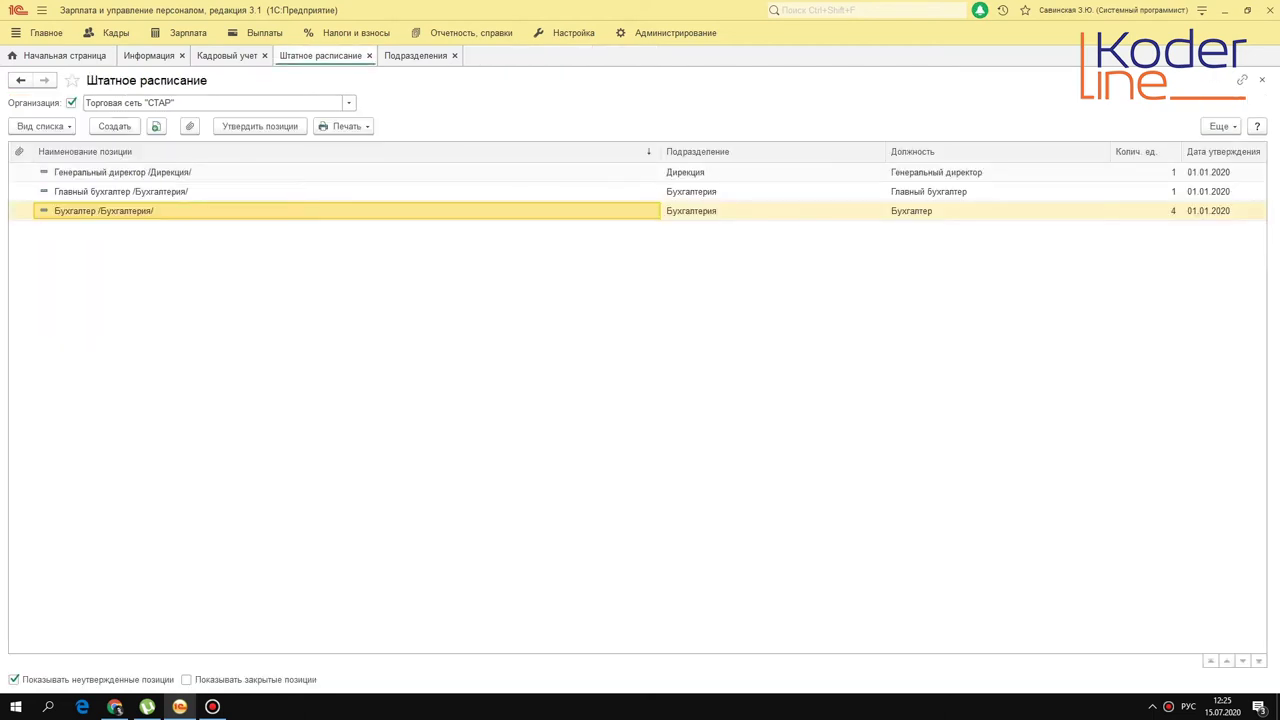
Create a staffing position in Торговый отдел with the job title Начальник отдела (в торговле)
click(1166, 210)
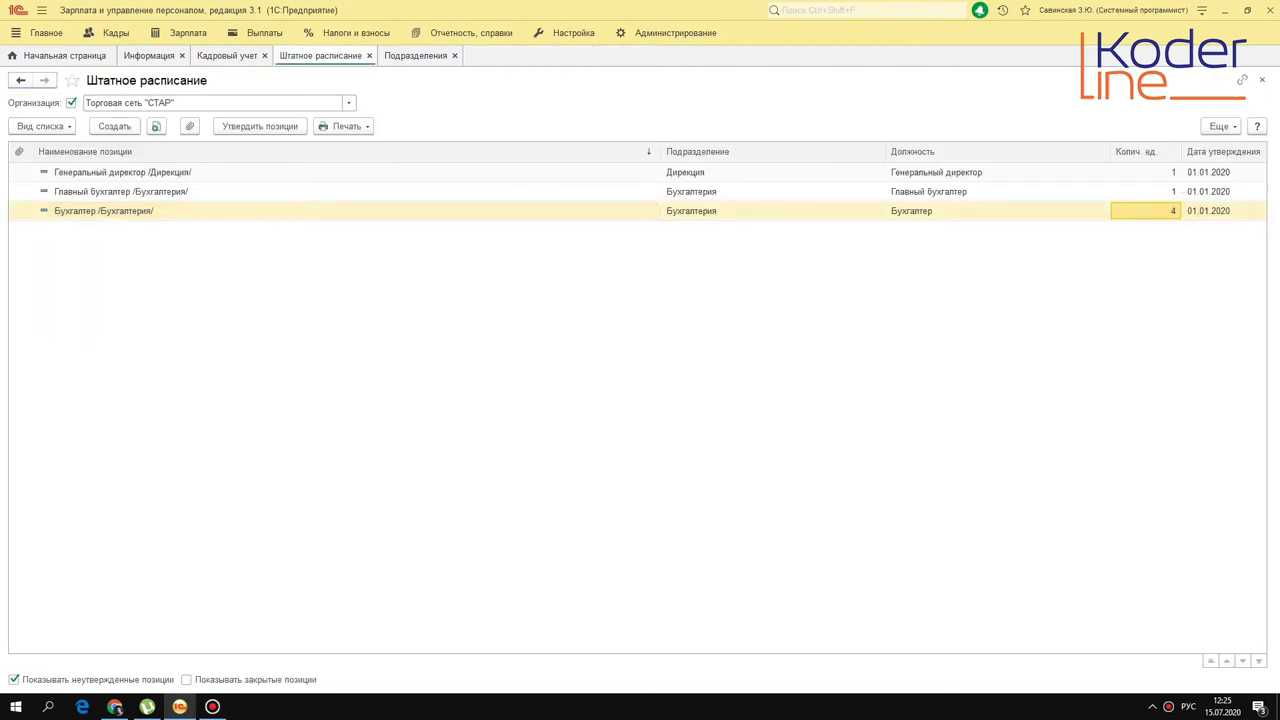
click(125, 211)
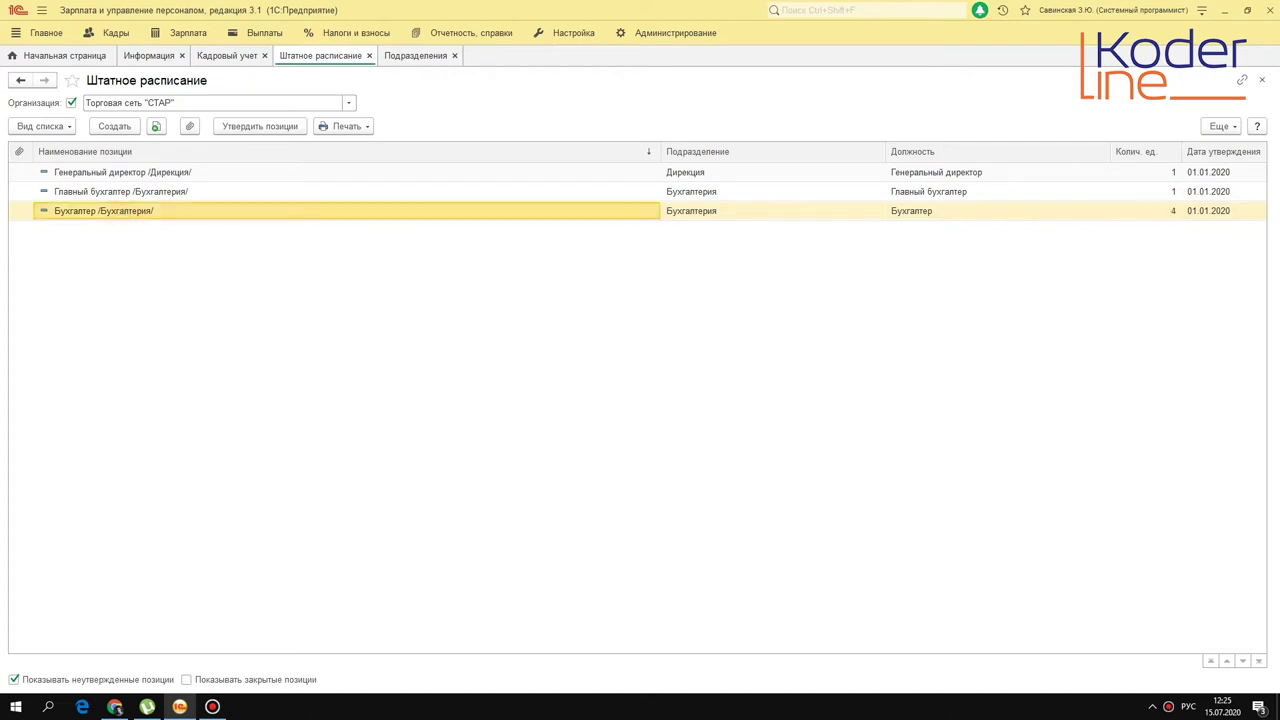
click(114, 126)
click(166, 149)
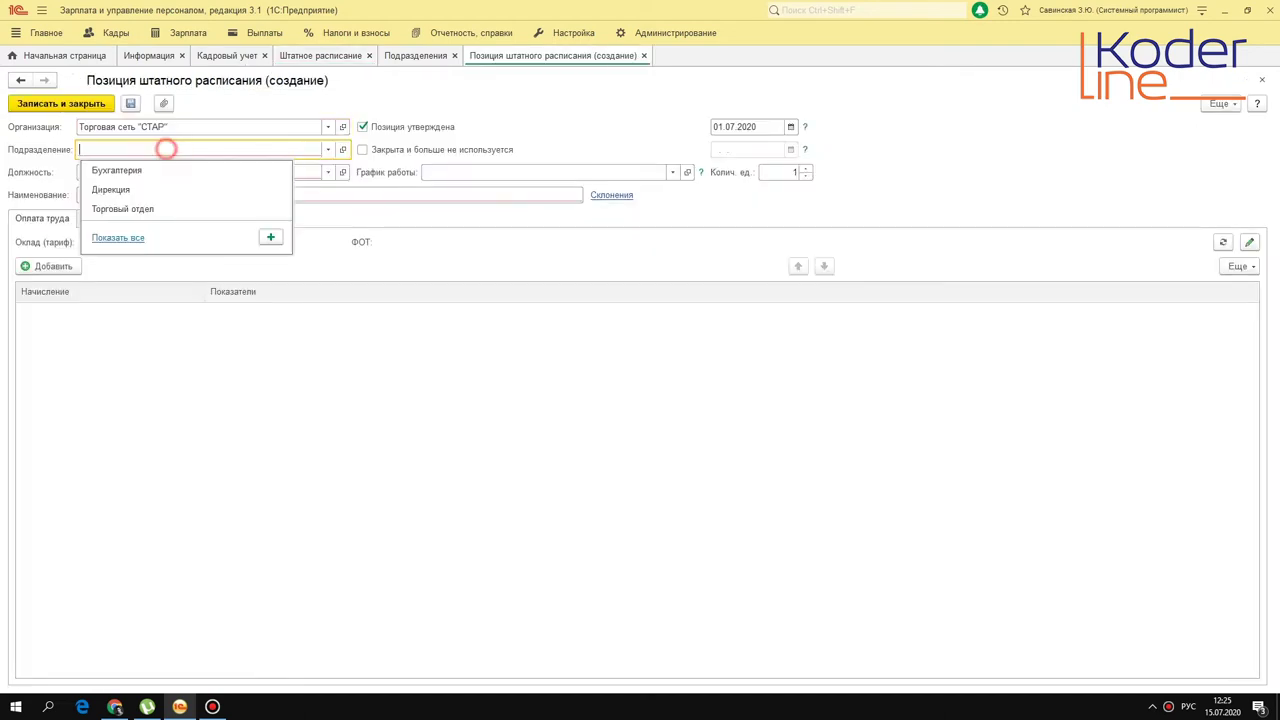
click(122, 209)
click(123, 171)
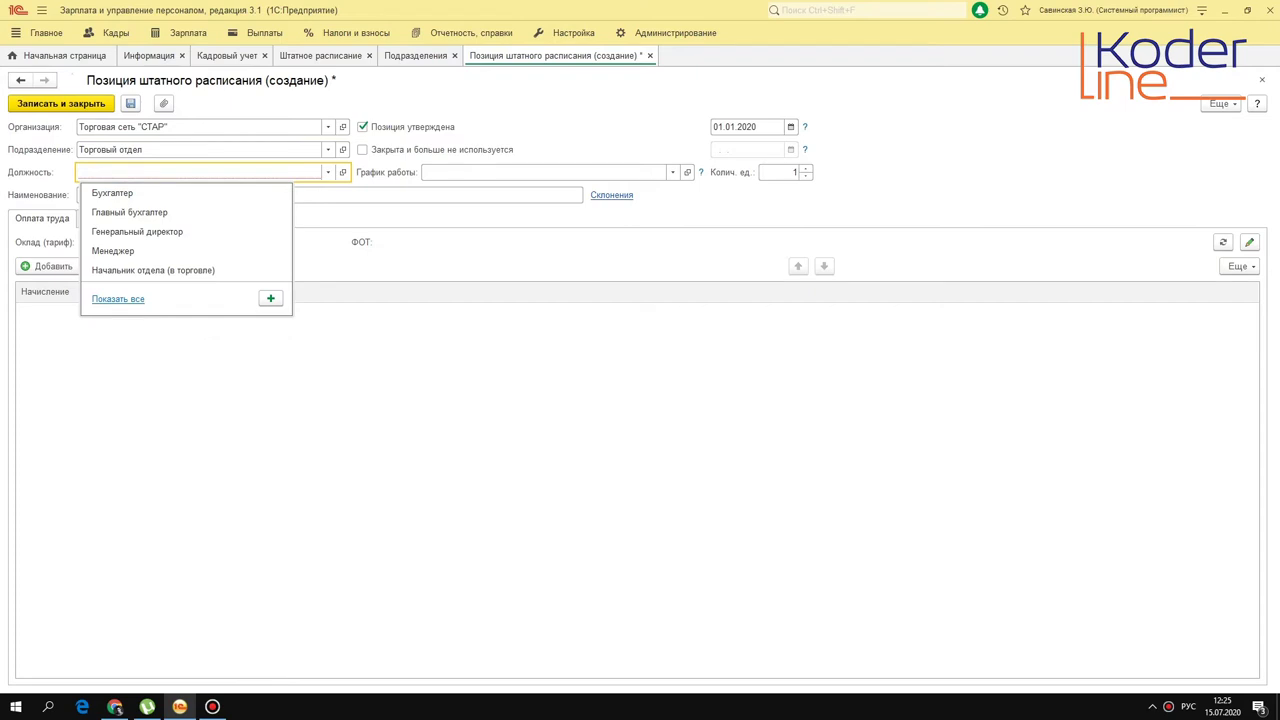
click(172, 270)
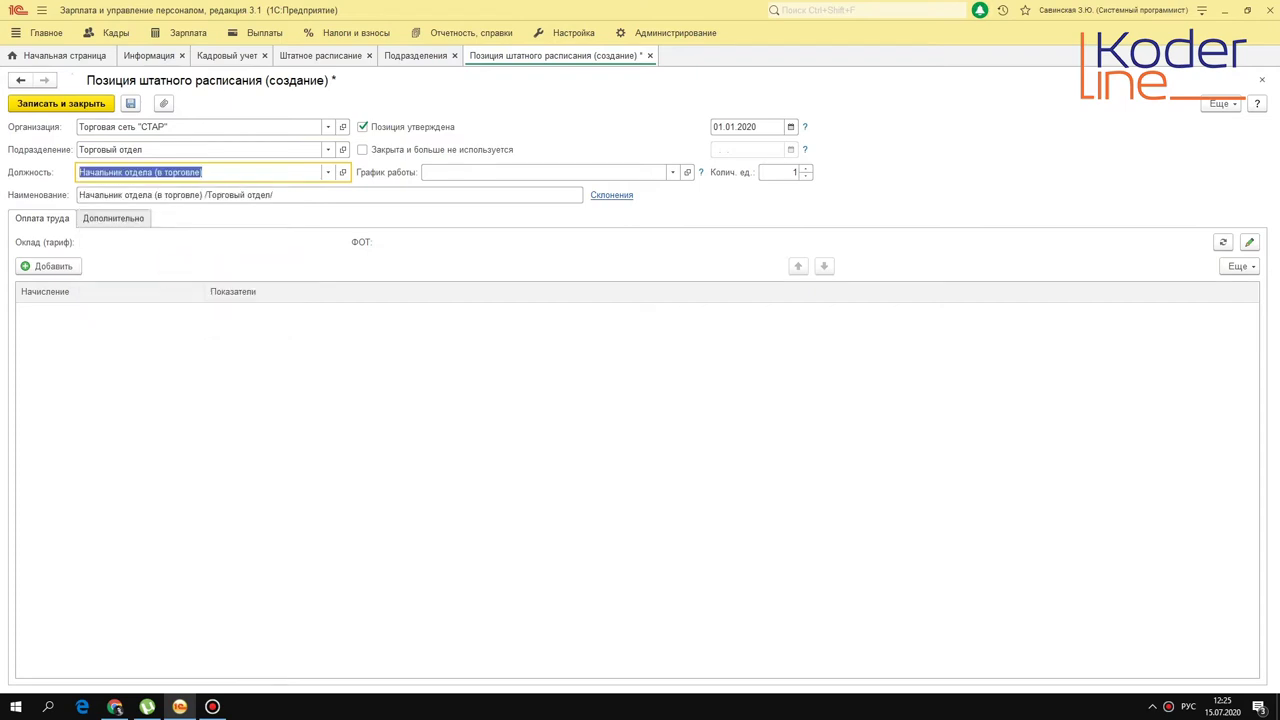
Give the department head position 4 units and an Оплата по окладу accrual of 90 000, and save it
click(772, 172)
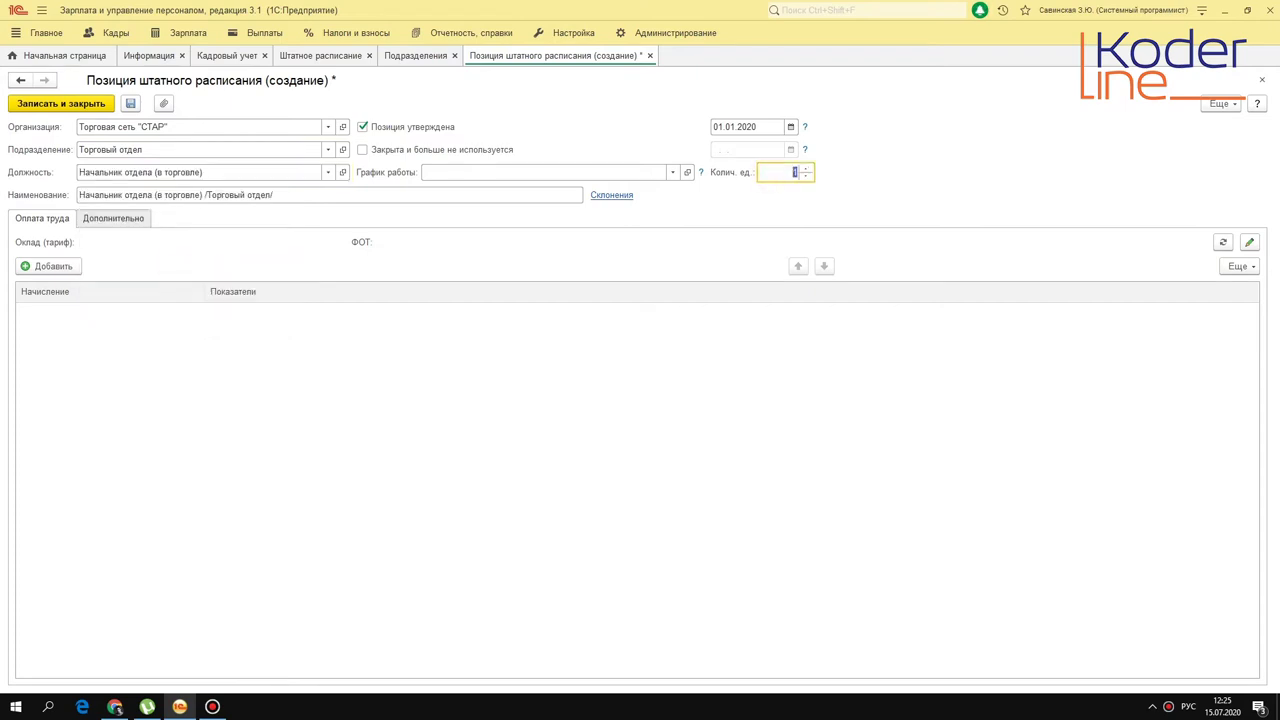
text(4)
click(47, 266)
click(100, 329)
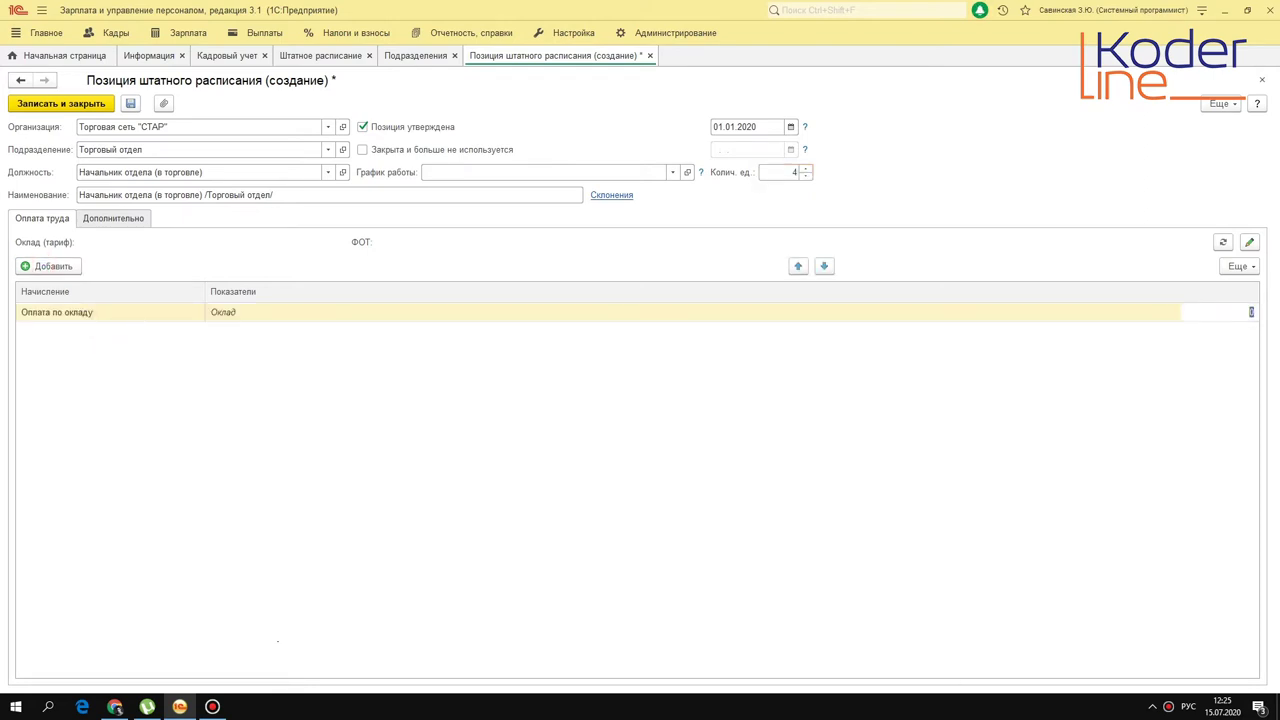
text(90000)
key(Return)
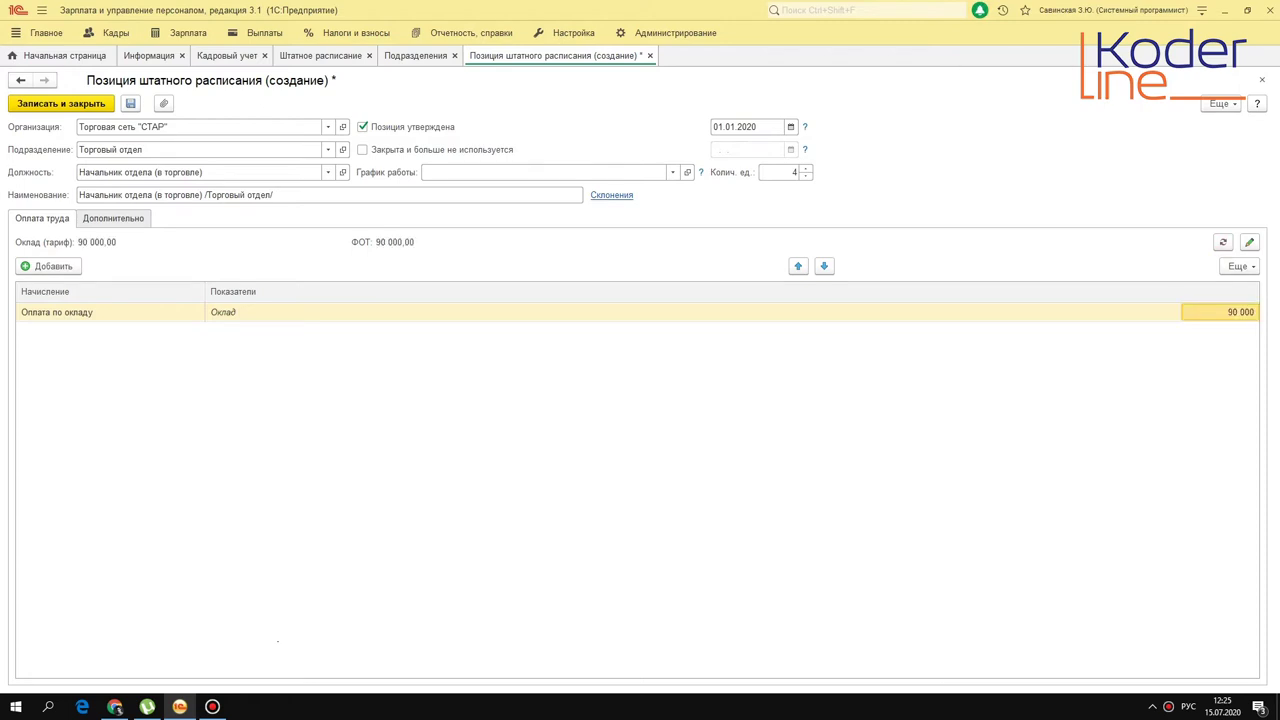
key(ctrl+Return)
Create another staffing position in Торговый отдел with the job title Менеджер
click(1124, 236)
click(114, 126)
click(168, 155)
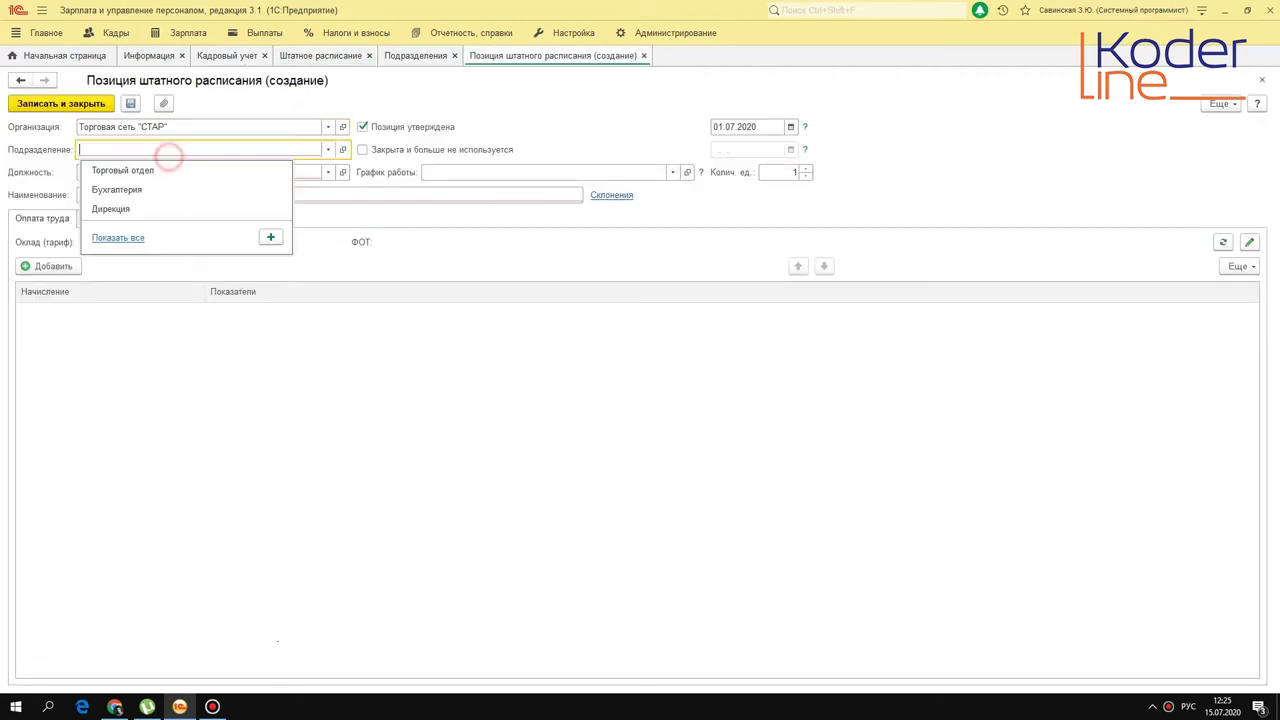
click(145, 170)
click(145, 172)
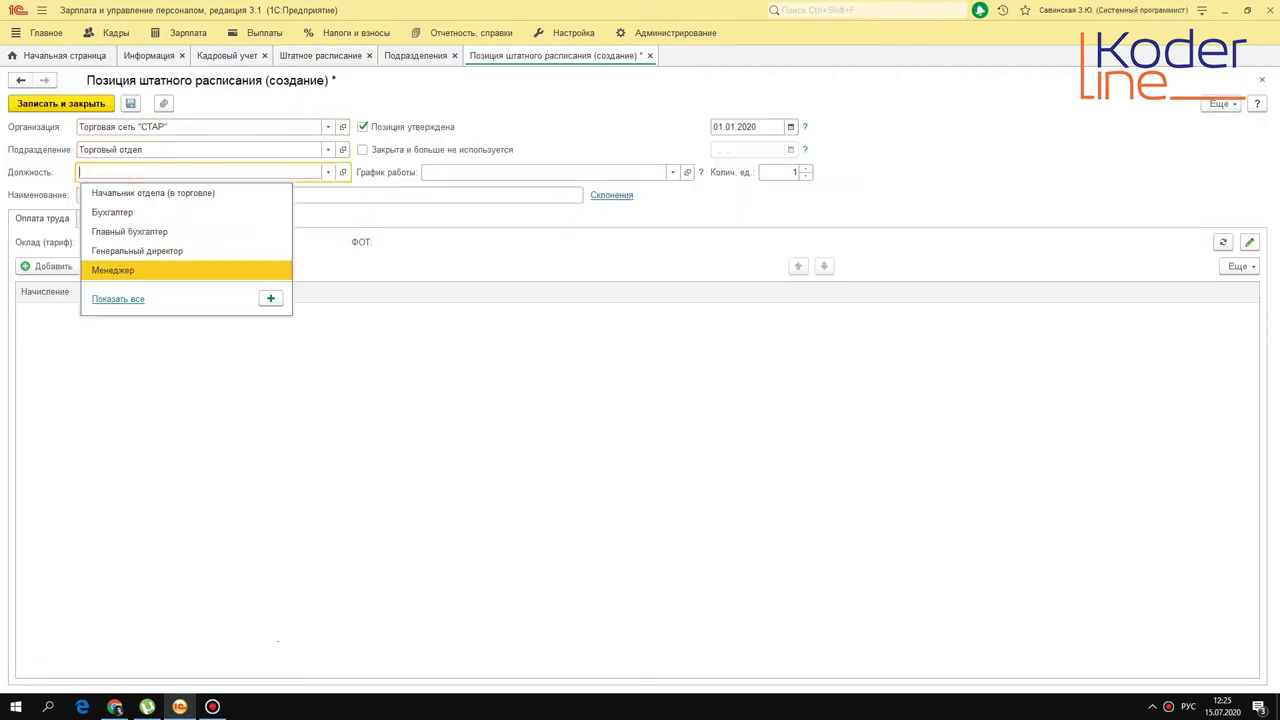
click(128, 270)
Add an Оплата по окладу accrual of 50 000 to the manager position, set its unit count to 40 and save it
click(47, 266)
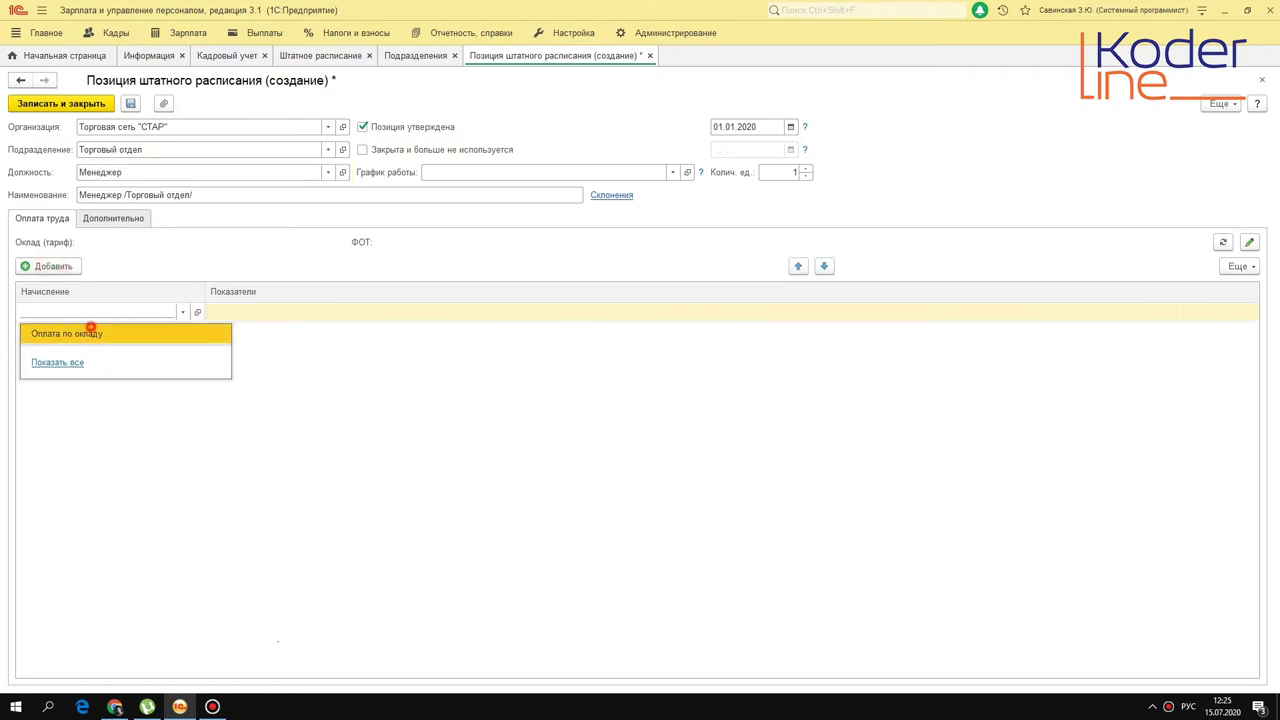
click(91, 330)
text(0000)
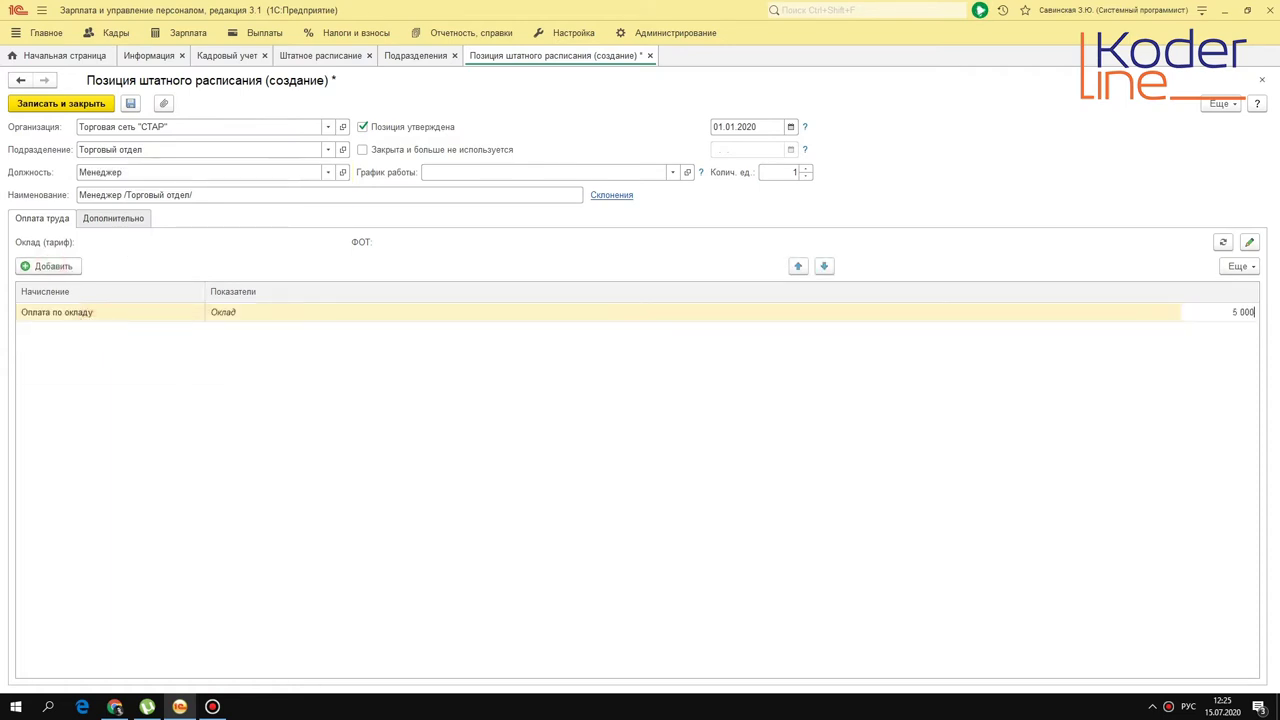
key(Return)
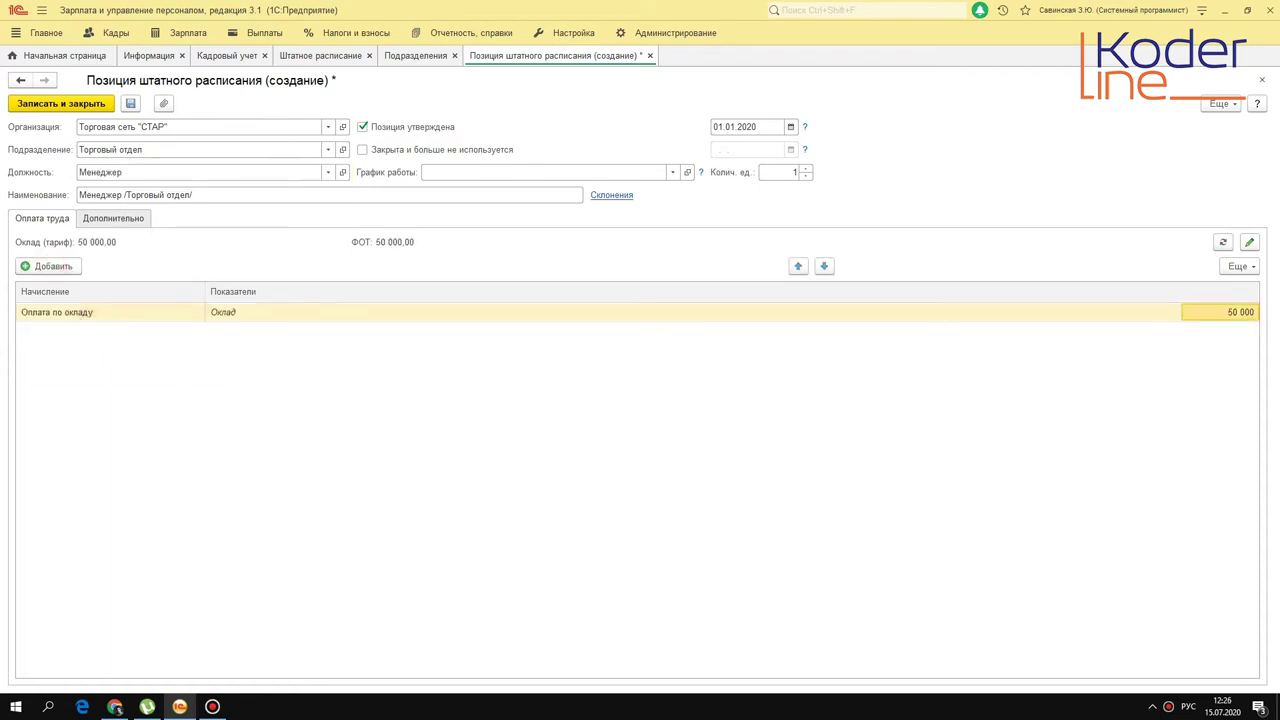
click(790, 172)
text(40)
key(Tab)
key(ctrl+Return)
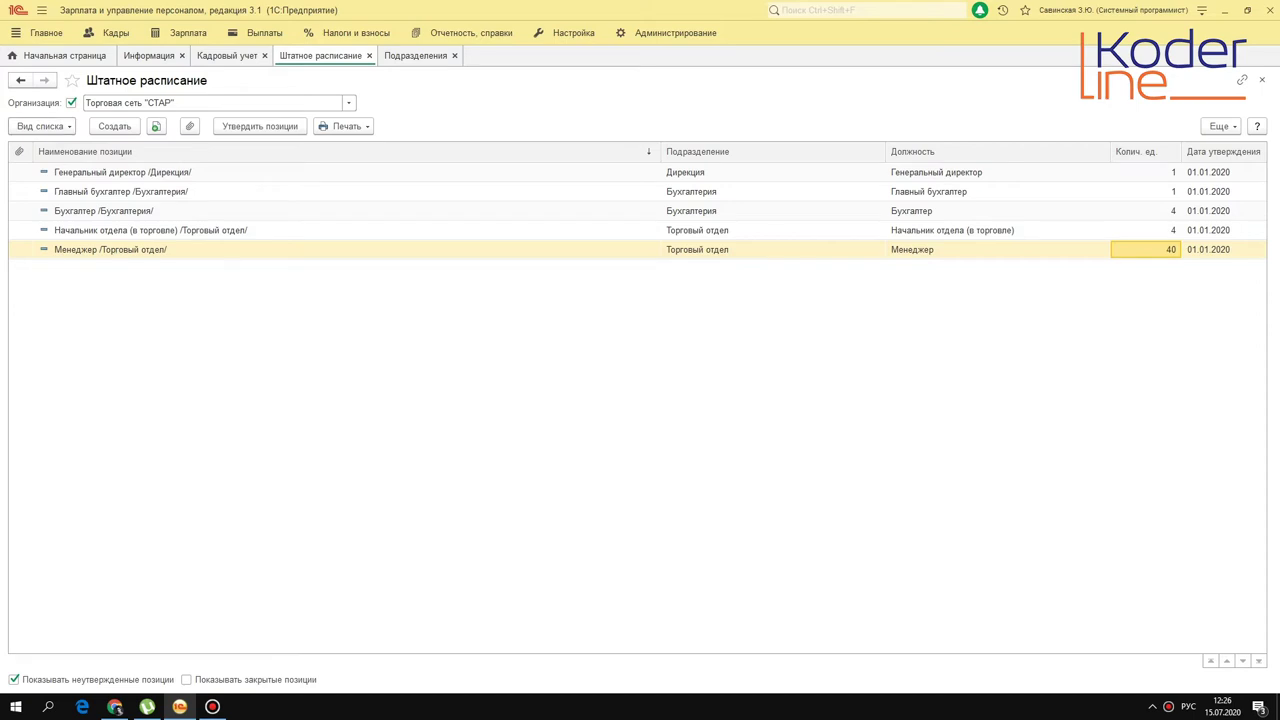
Show the staffing list hierarchically and expand Дирекция and Бухгалтерия to examine the positions grouped by department
click(40, 126)
click(63, 140)
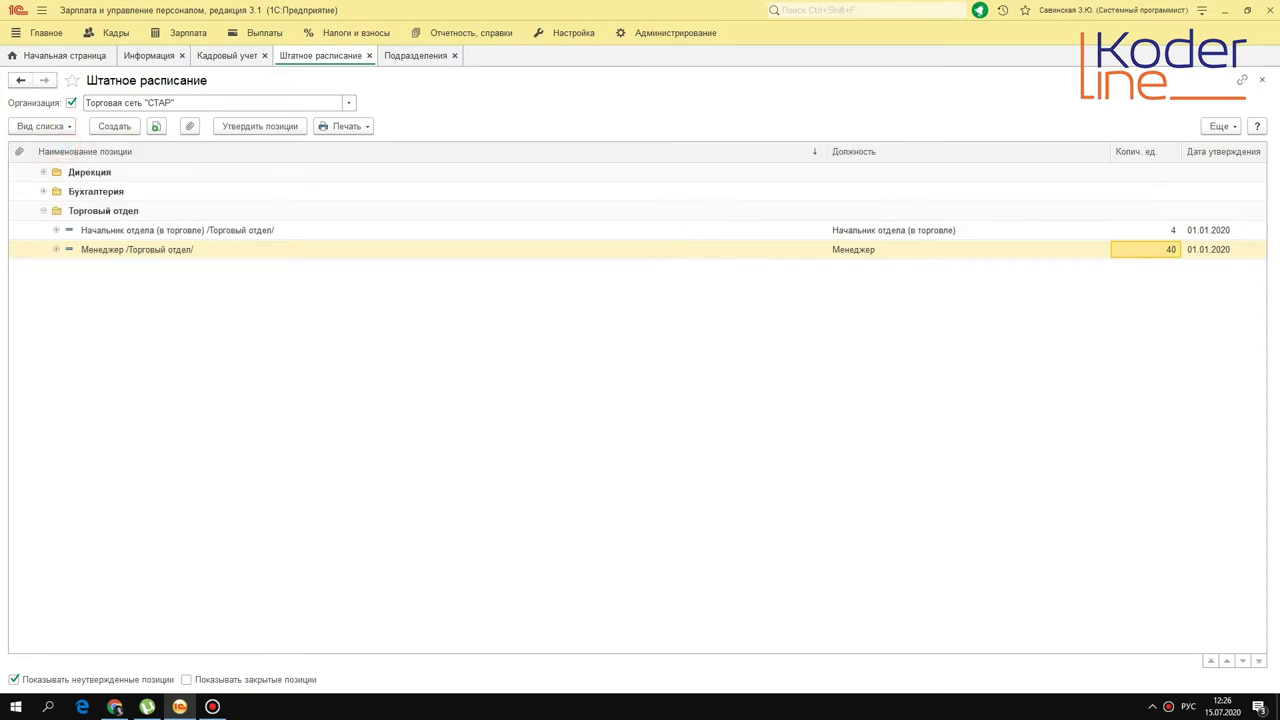
click(43, 191)
click(43, 172)
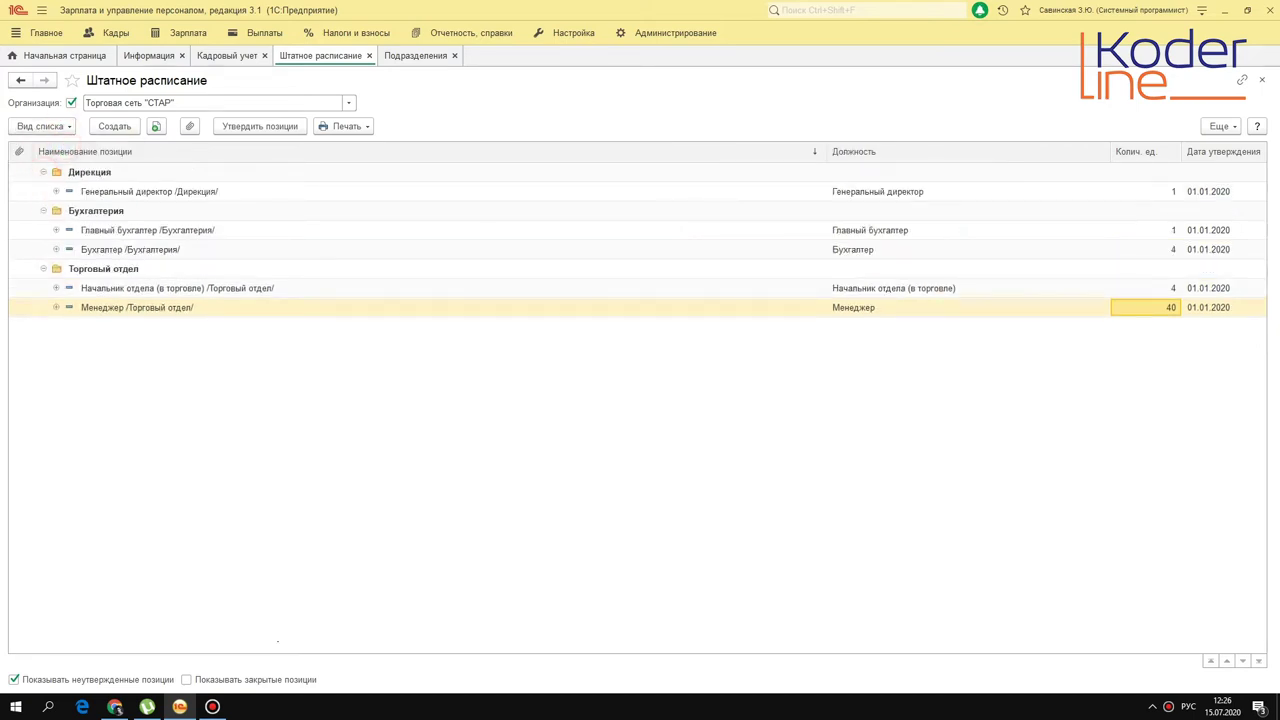
click(88, 172)
click(100, 211)
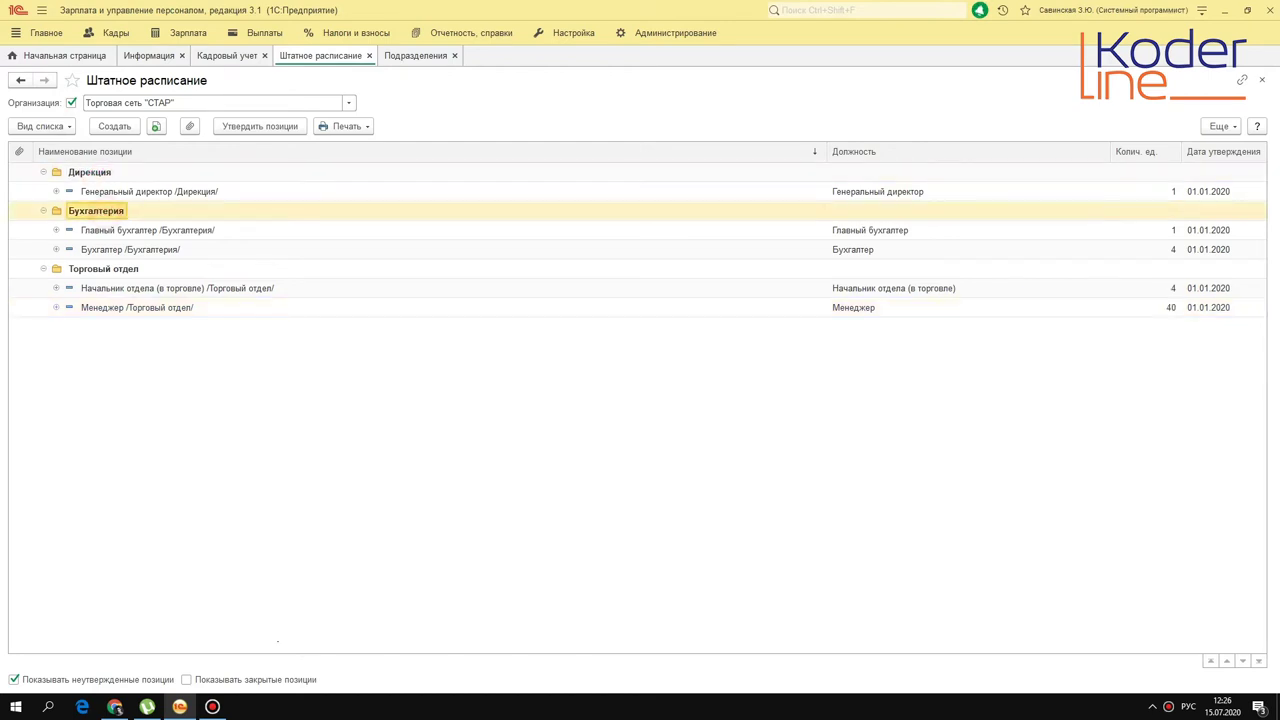
click(104, 269)
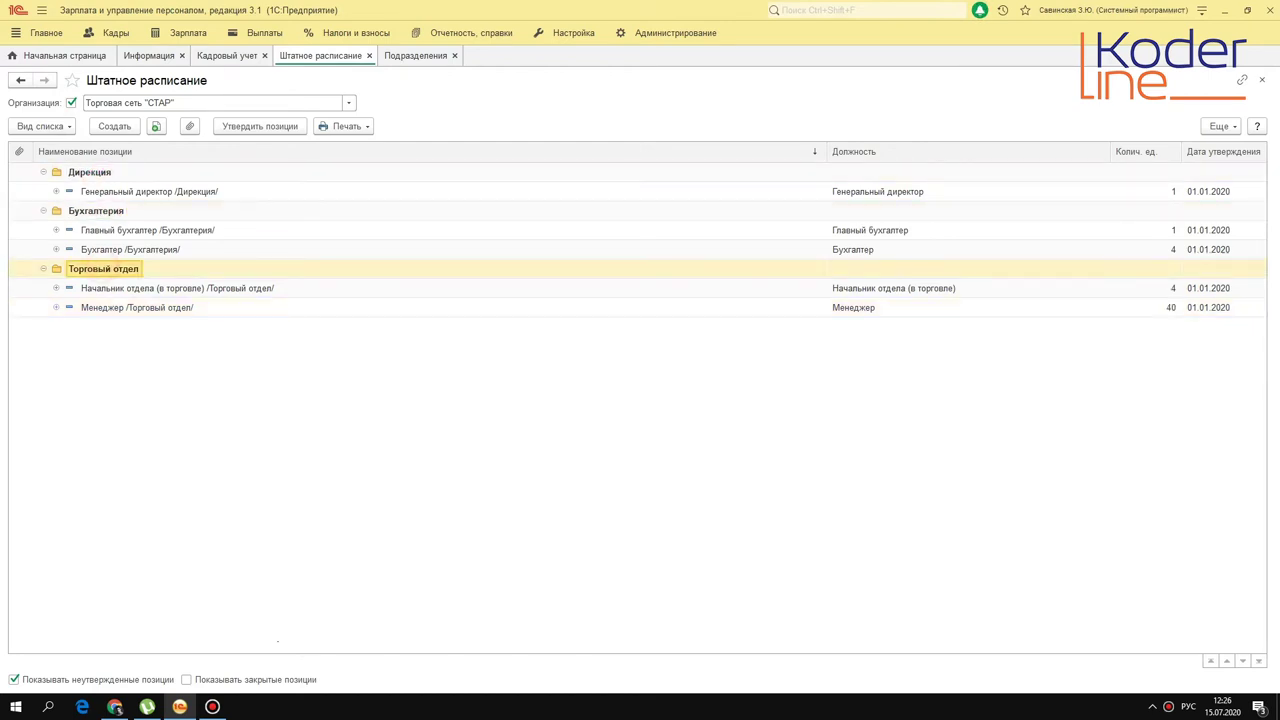
Collapse the department groups and return the staffing list to the single-level view
click(43, 172)
click(43, 191)
click(43, 211)
click(54, 126)
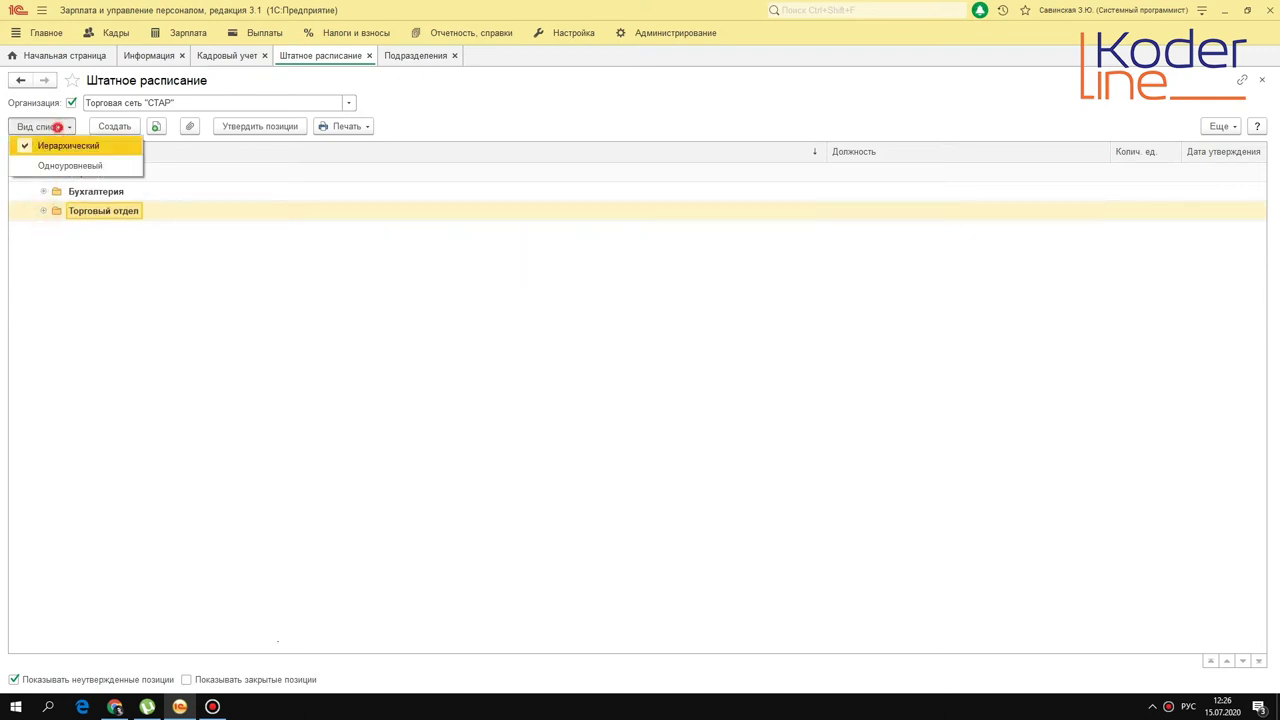
click(59, 162)
click(324, 250)
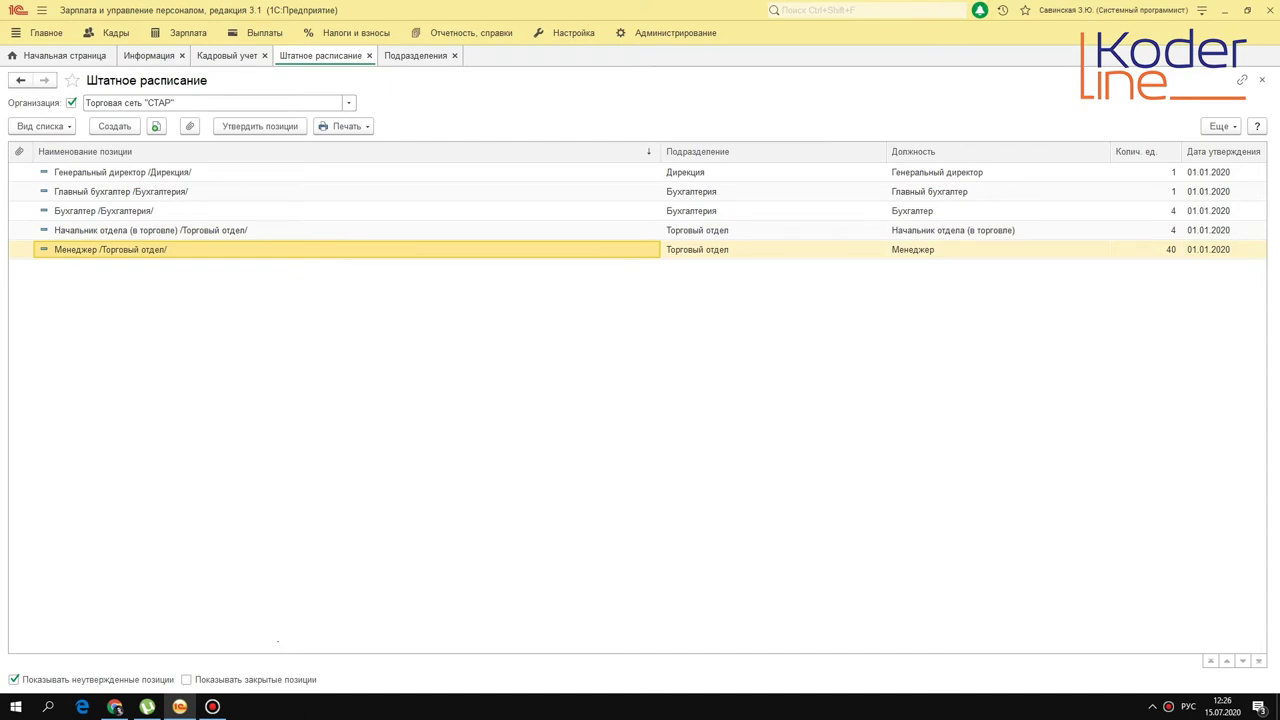
Generate the Штатное расписание (Т-3) form, review its departments, job titles, unit counts, salary rates and totals, and close it
click(343, 125)
click(436, 146)
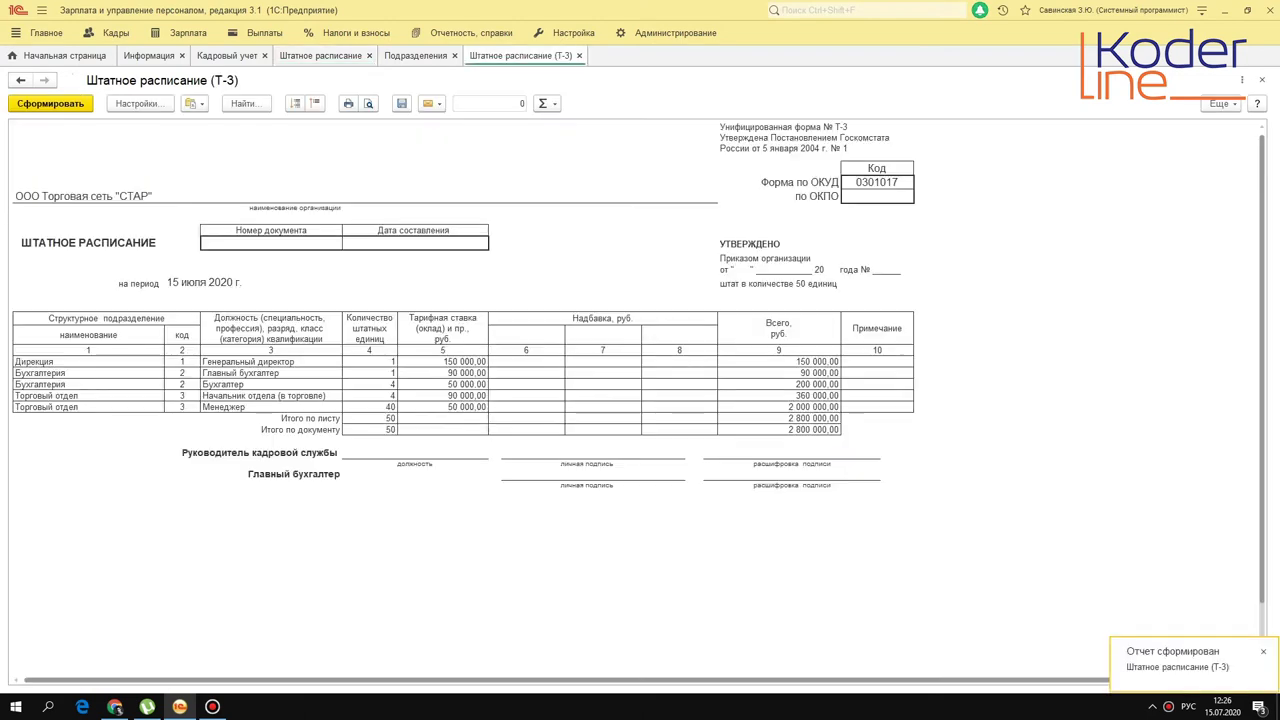
drag(100, 362, 100, 407)
drag(260, 362, 260, 407)
drag(370, 362, 389, 429)
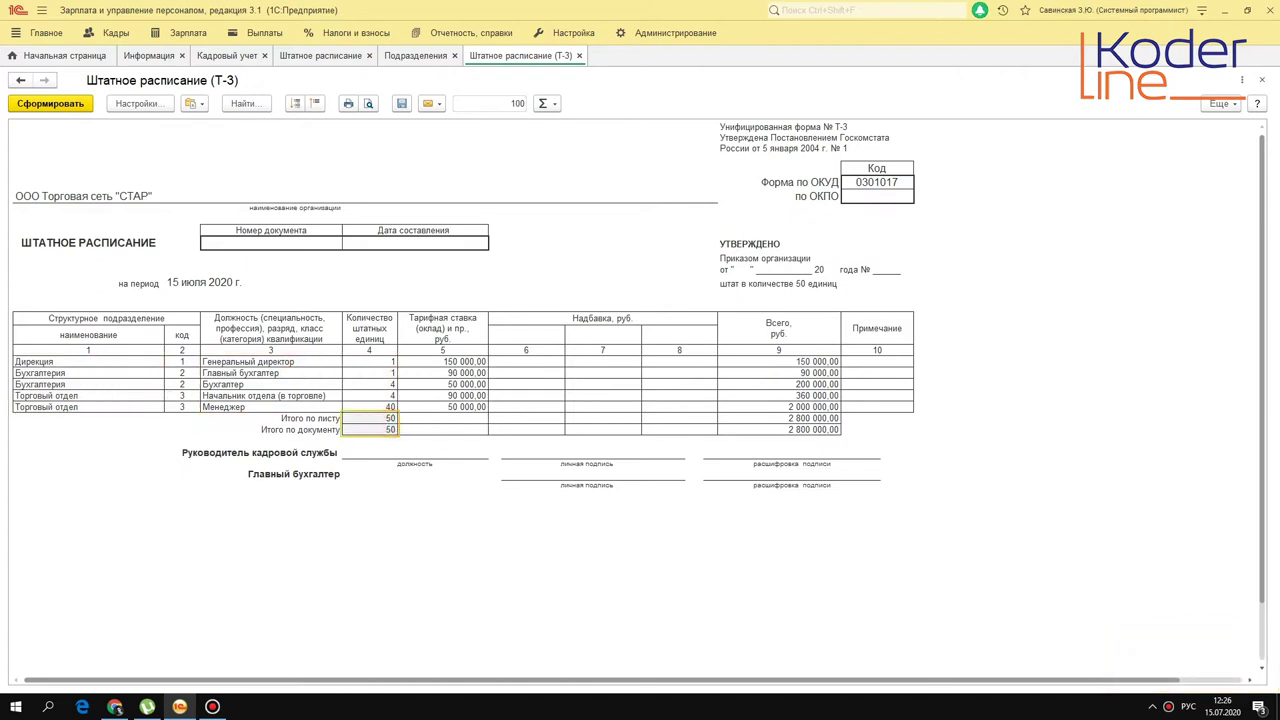
drag(443, 361, 443, 407)
drag(779, 350, 779, 407)
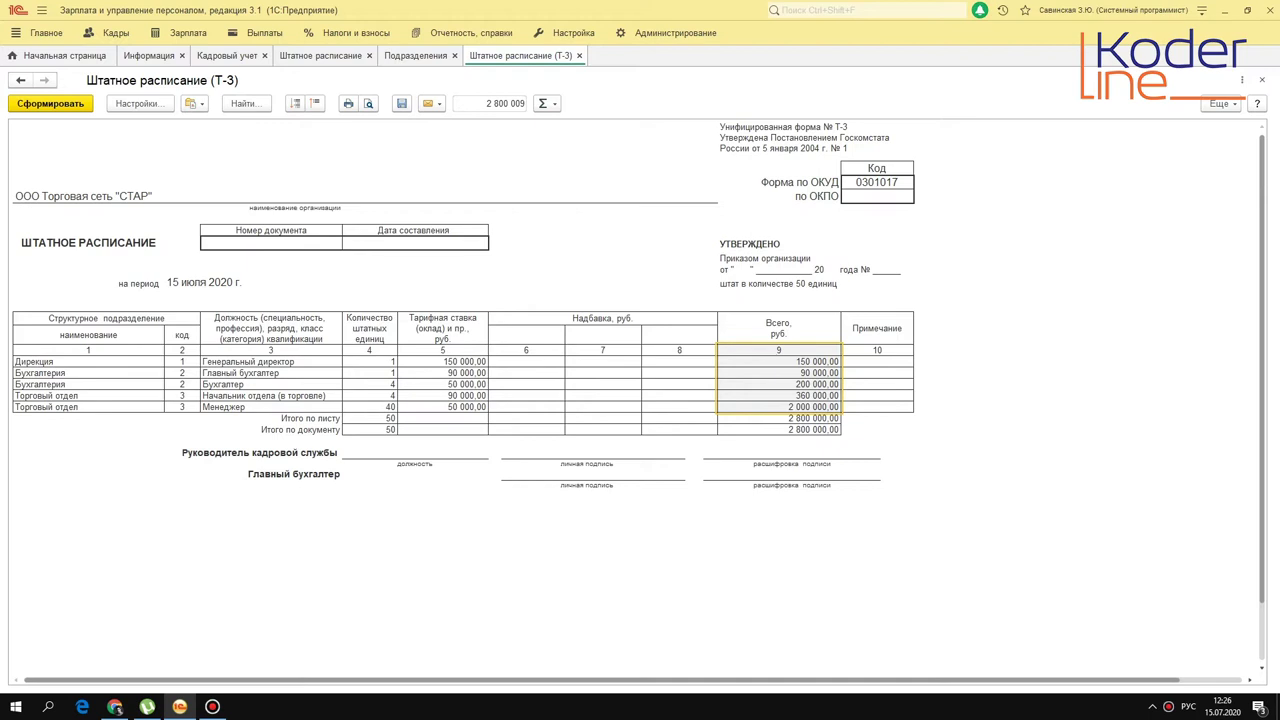
key(ctrl+F4)
Generate the Штатное расписание на подпись report, review its breakdowns by department and job title, and close it
click(343, 126)
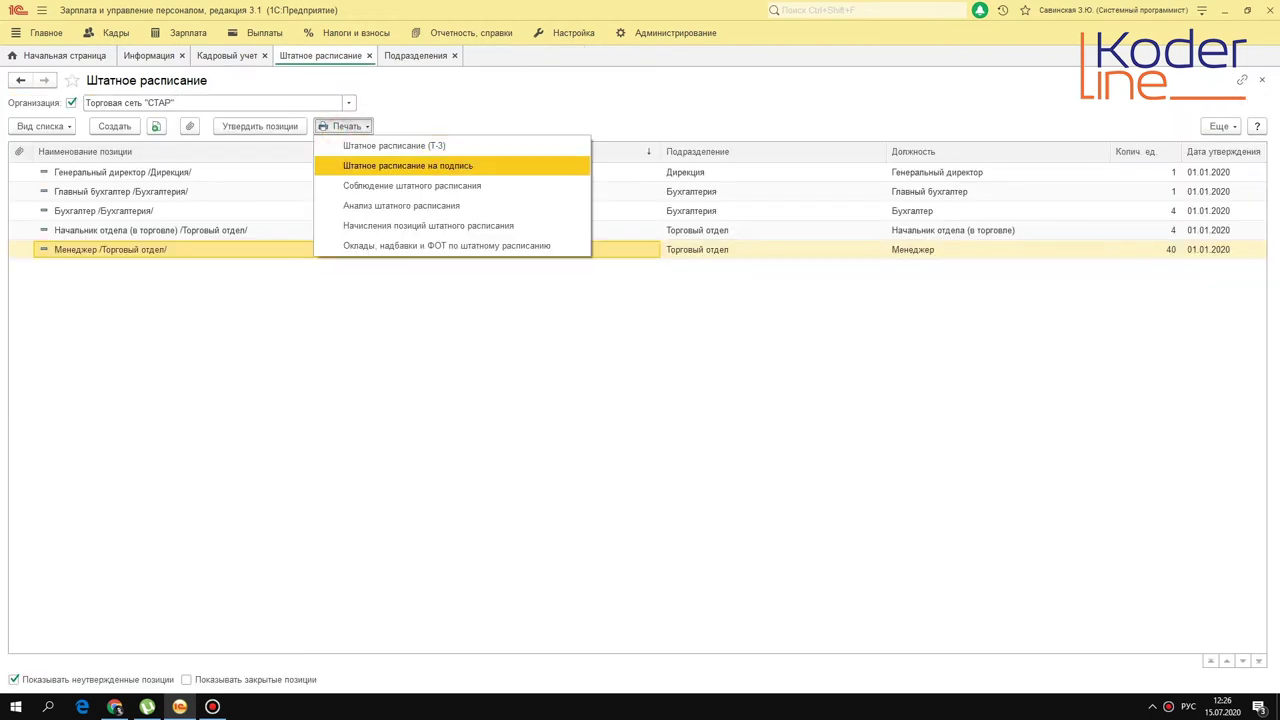
click(428, 166)
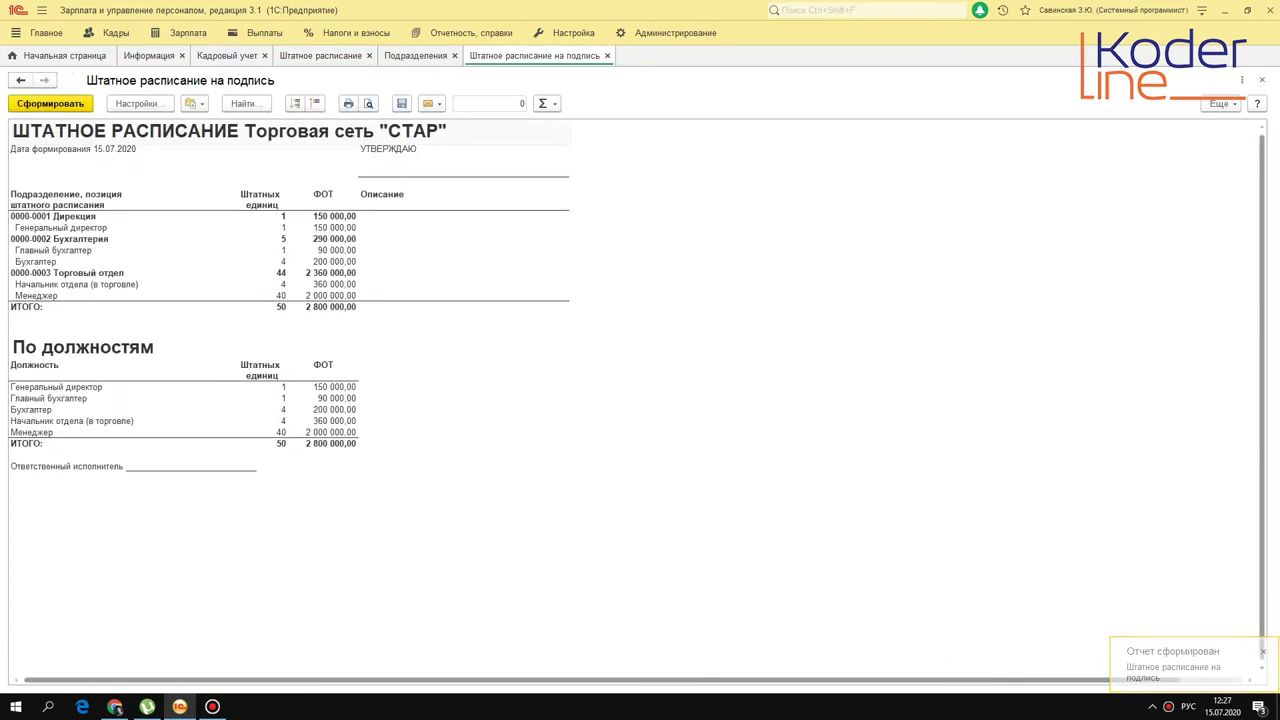
click(100, 360)
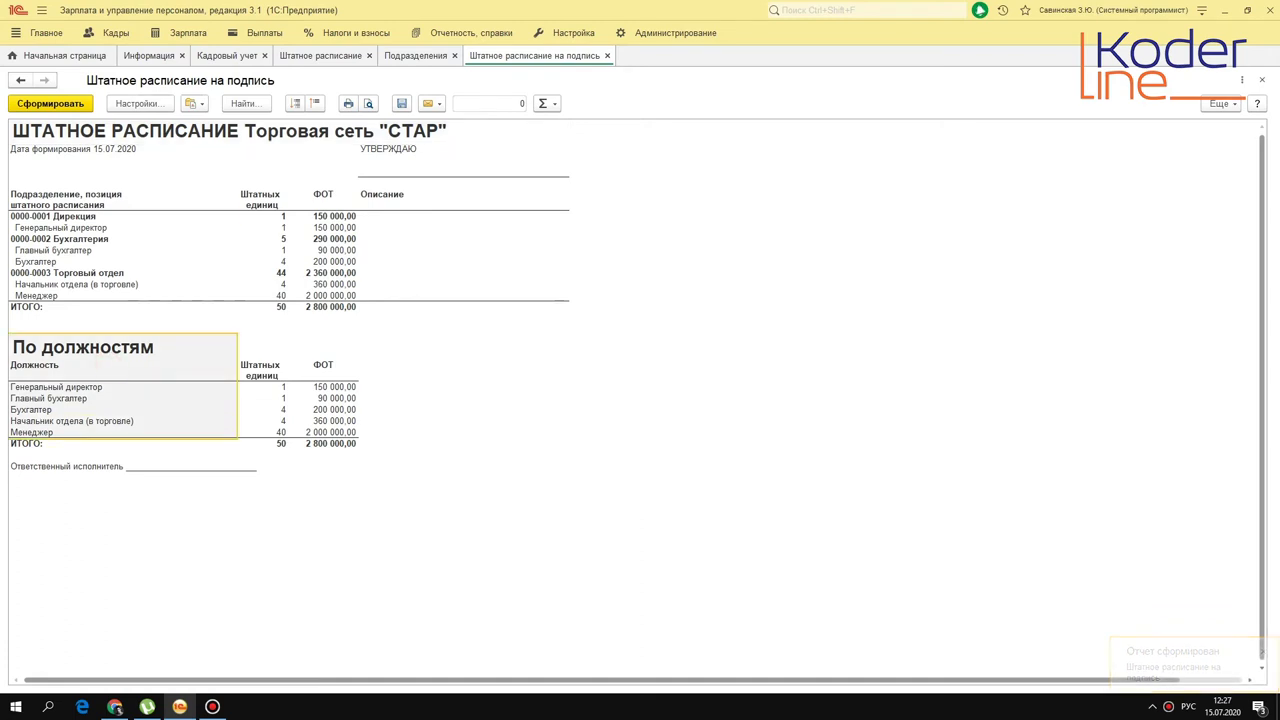
click(122, 216)
key(Escape)
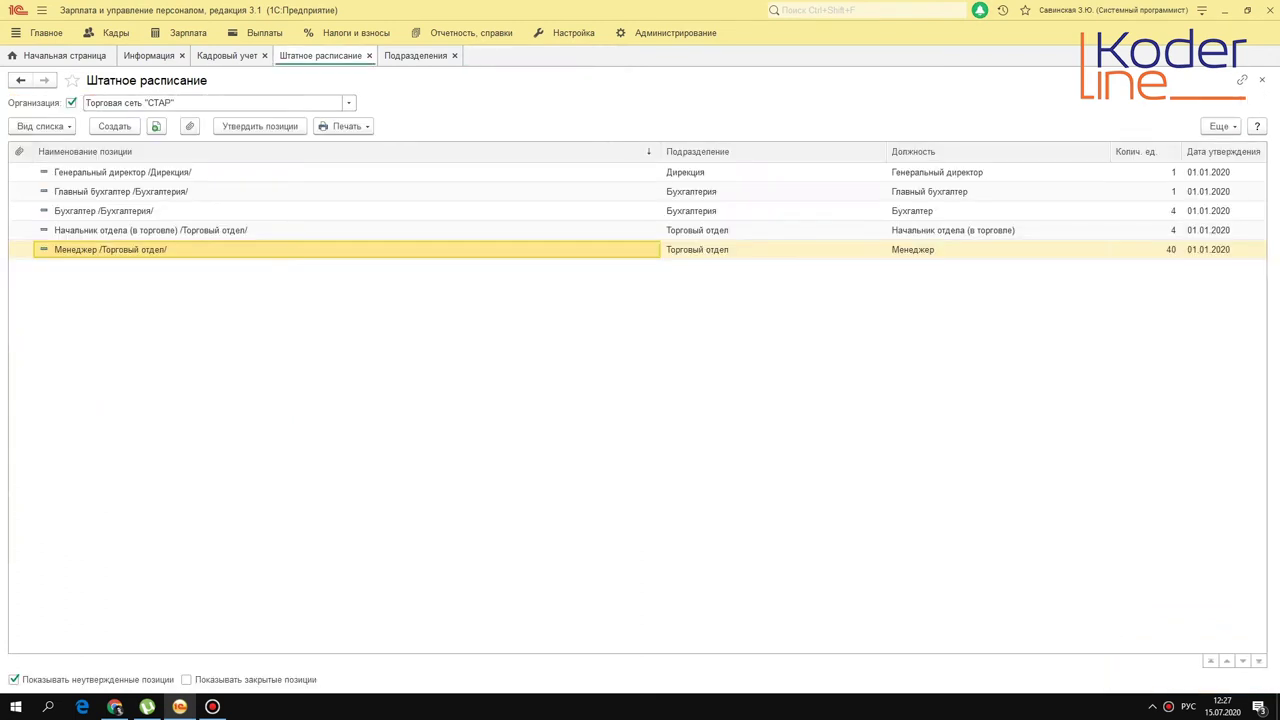
Generate the Оклады, надбавки и ФОТ по штатному расписанию report, review the unit counts and salaries by department, and close it
key(ctrl+p)
key(Down)
key(Down)
key(Down)
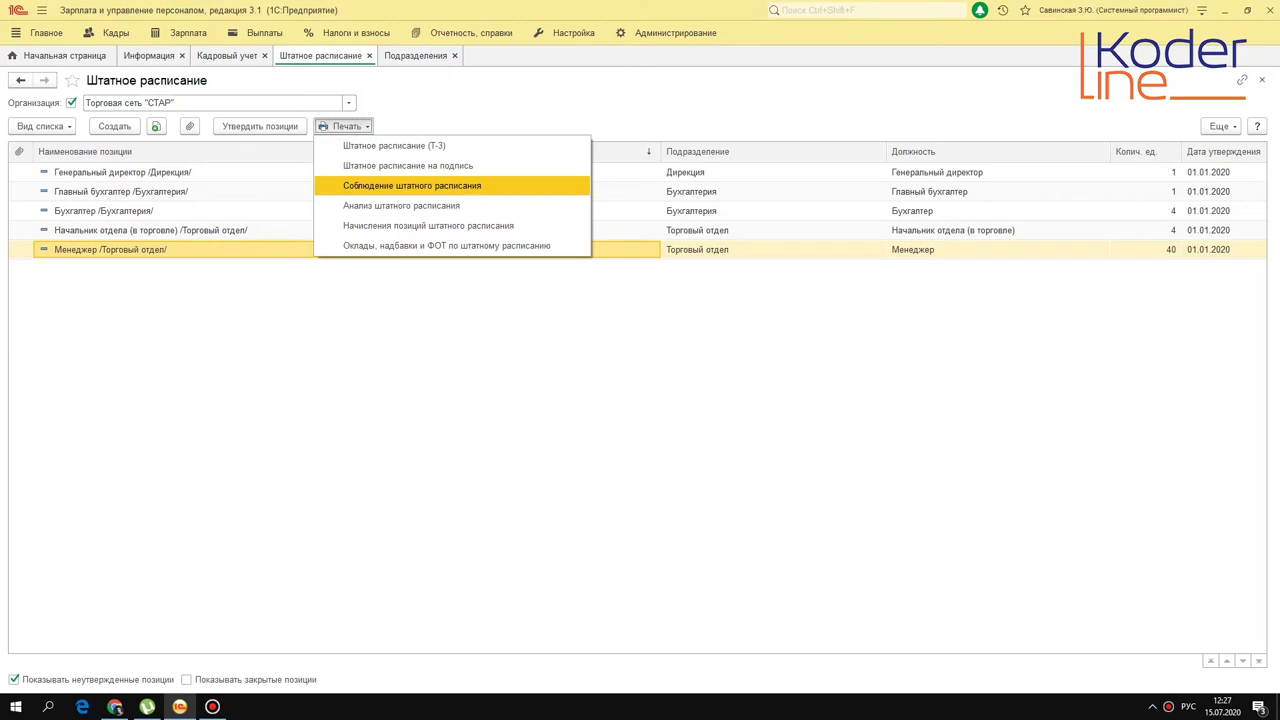
key(Down)
key(Down)
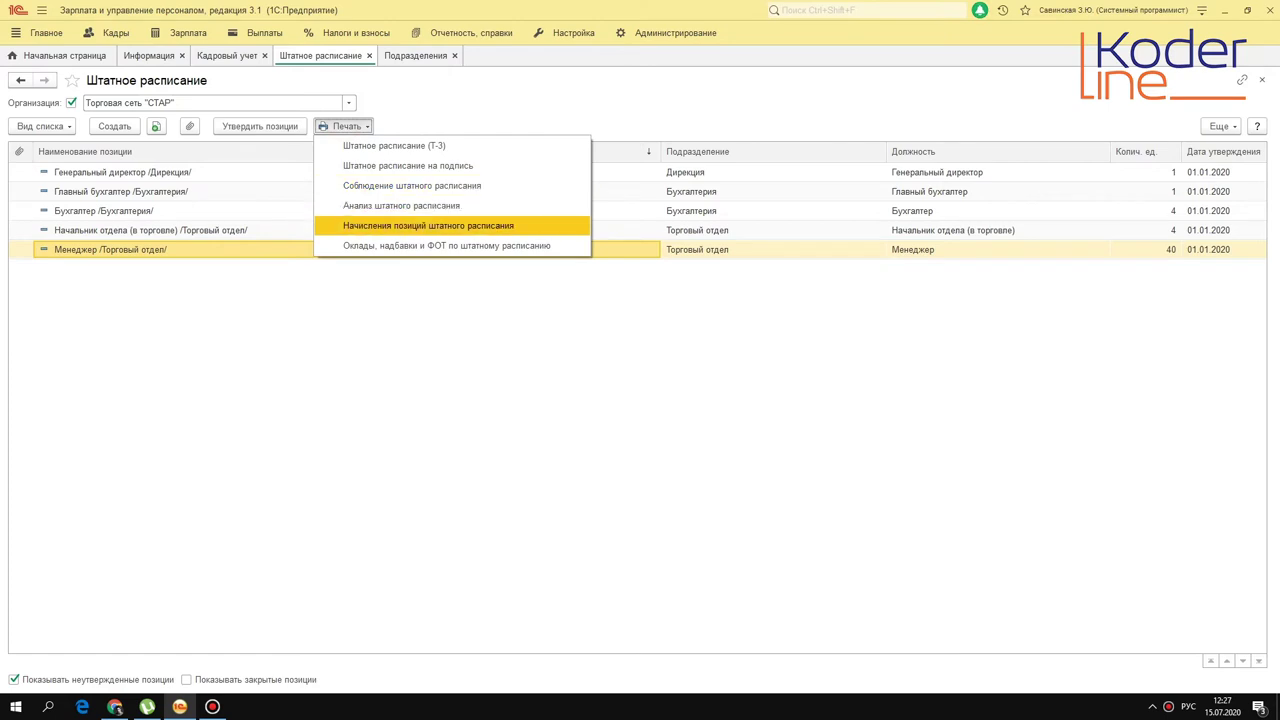
key(Return)
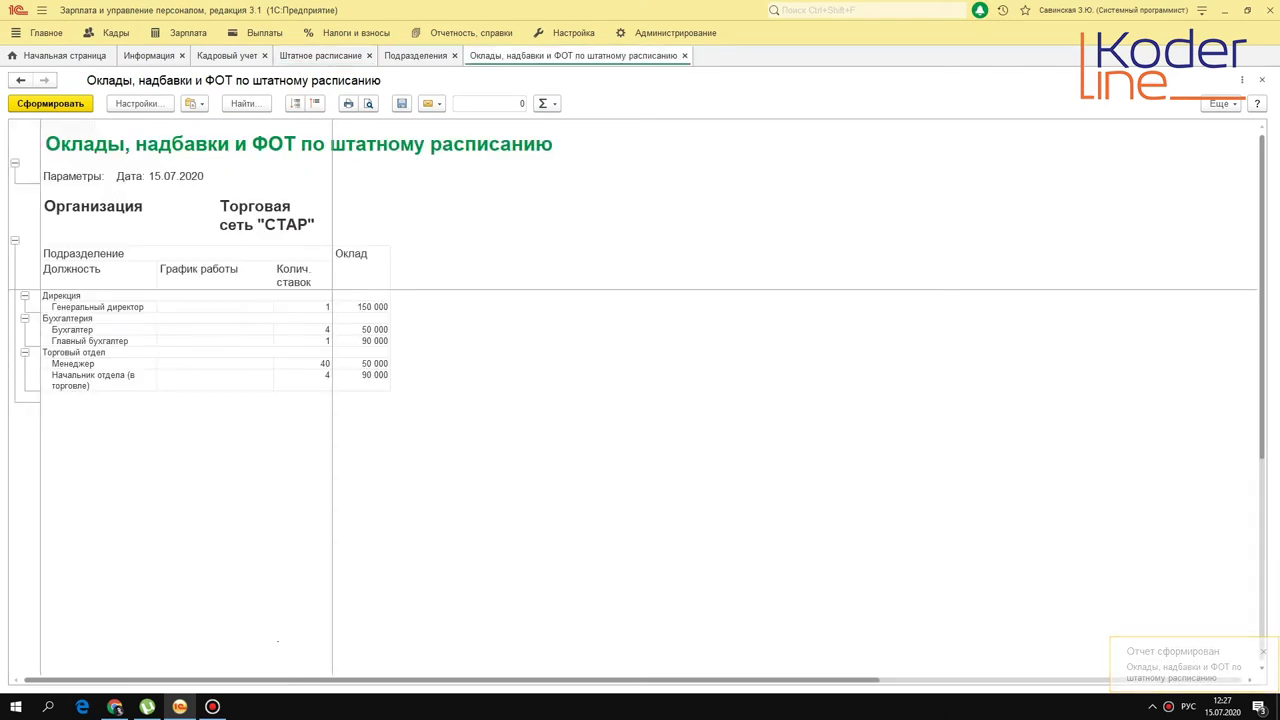
key(ctrl+F4)
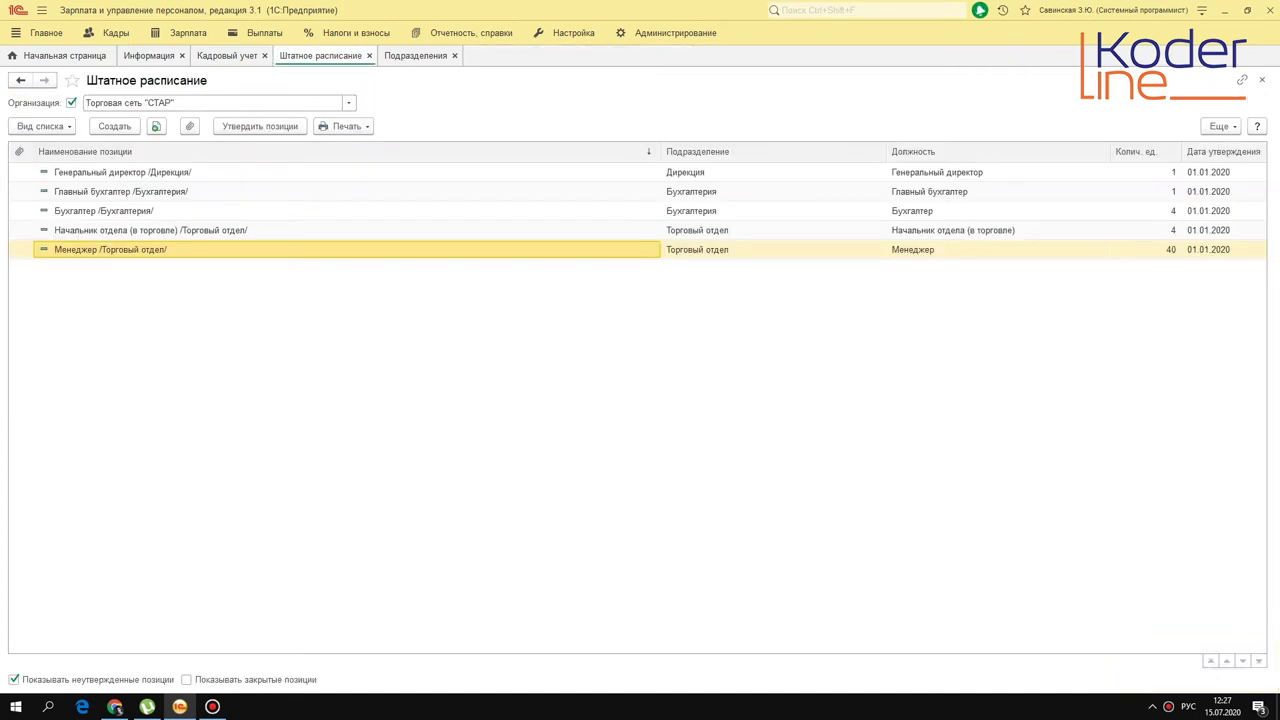
Sort the staffing list by position name in ascending order
click(643, 172)
click(563, 249)
key(Tab)
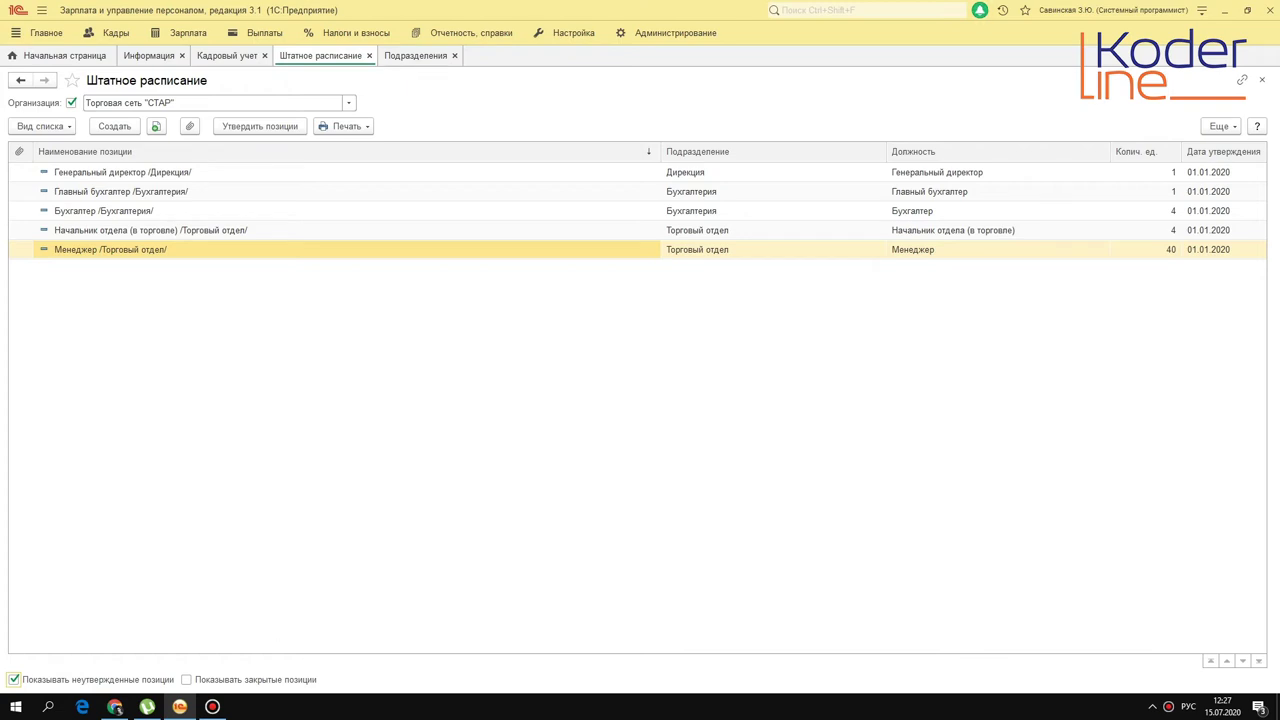
click(198, 151)
double_click(196, 172)
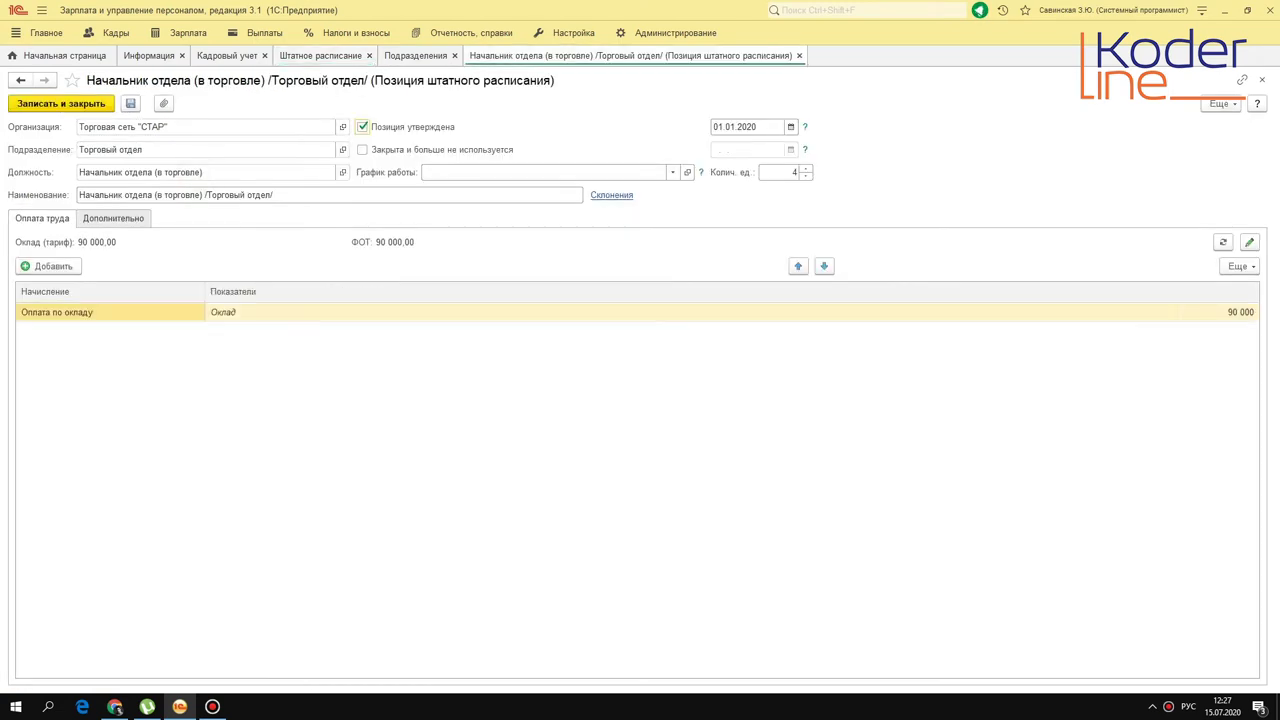
key(Escape)
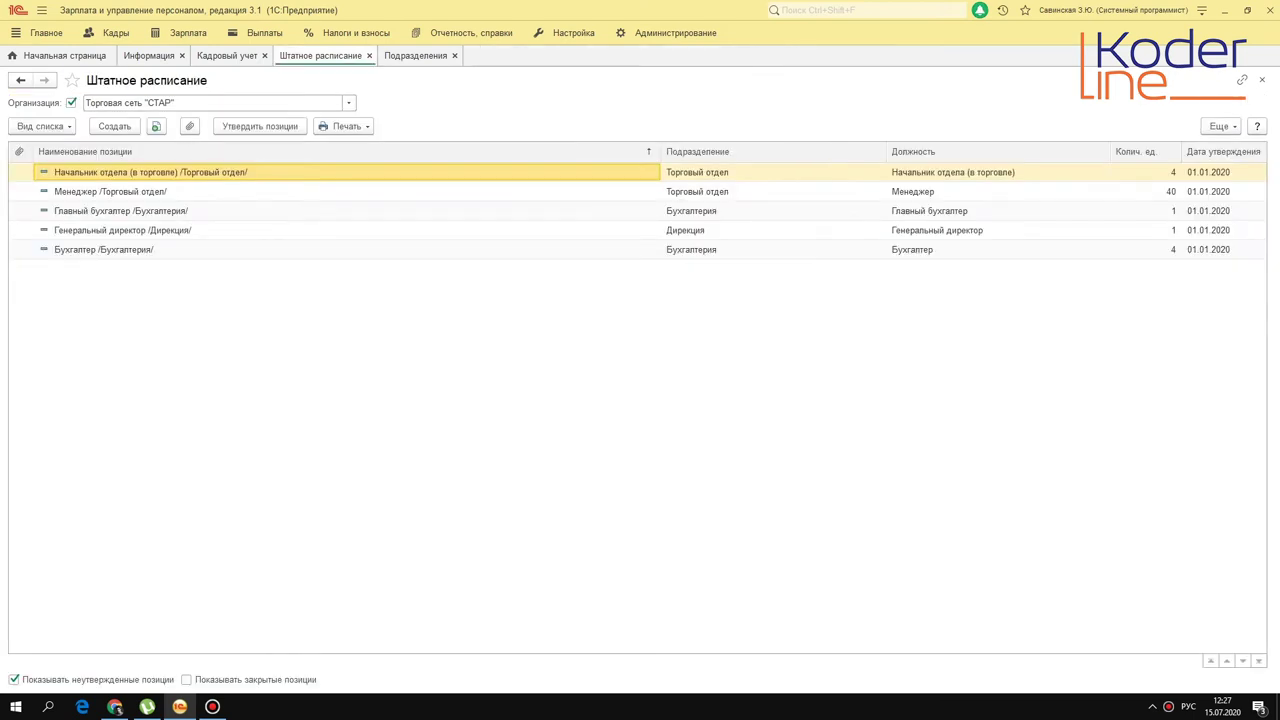
click(625, 147)
click(376, 234)
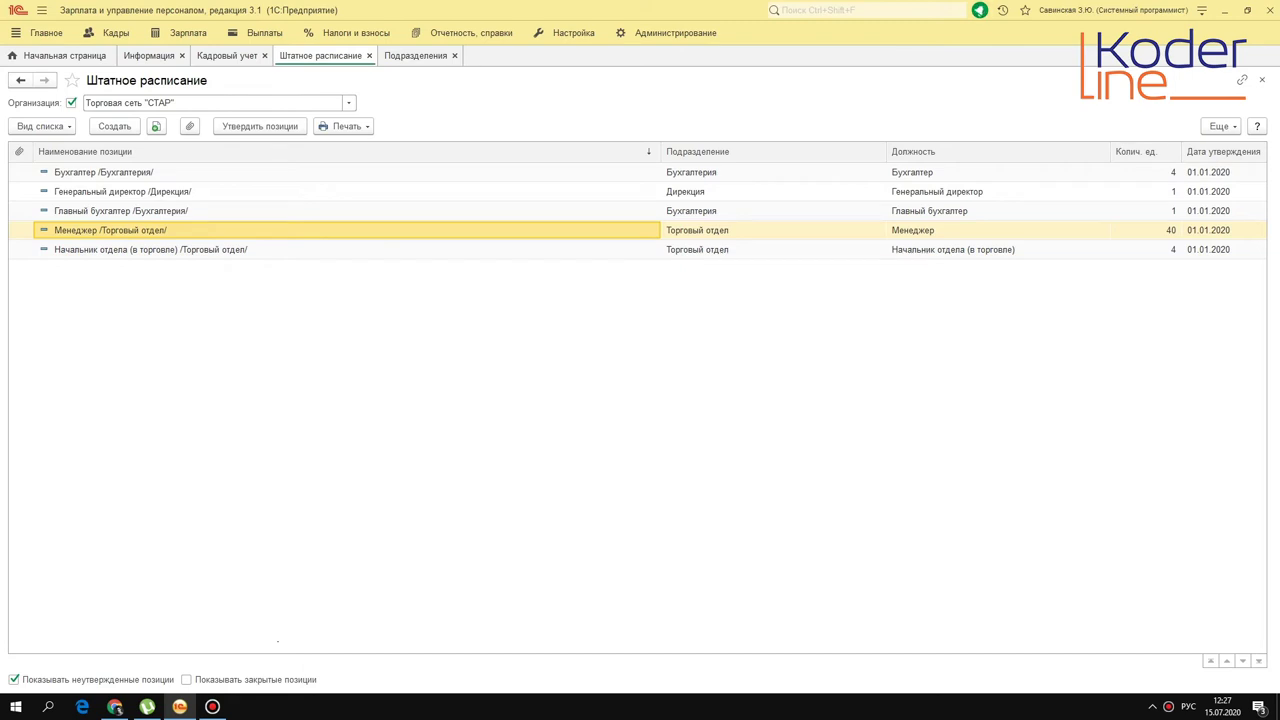
Clear the Позиция утверждена flag of the Начальник отдела (в торговле) position in Торговый отдел and save it
click(190, 248)
double_click(190, 248)
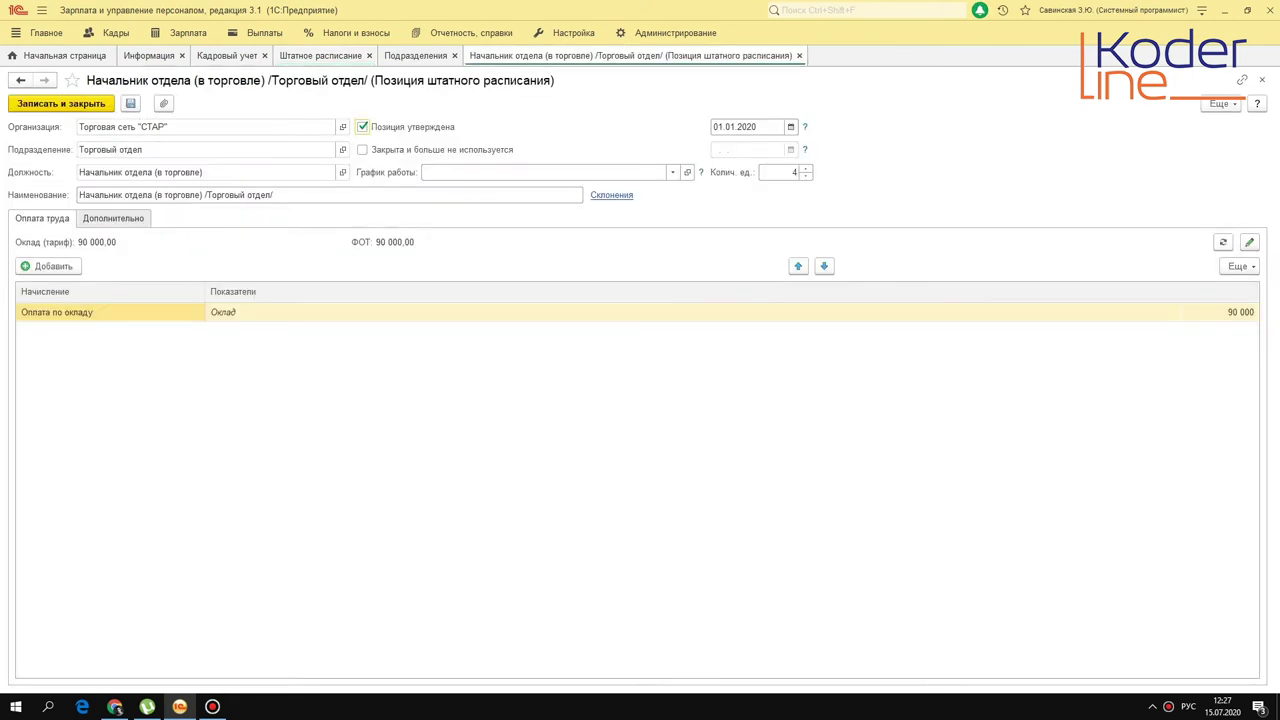
click(395, 127)
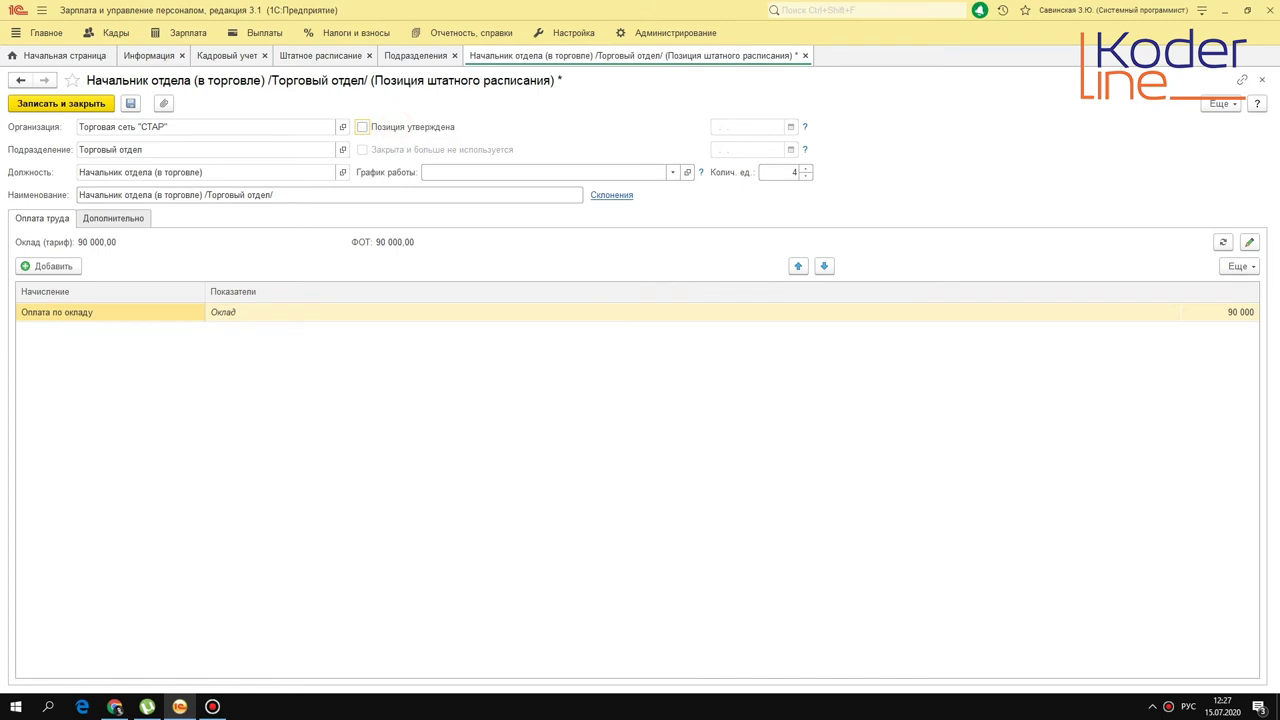
key(ctrl+Return)
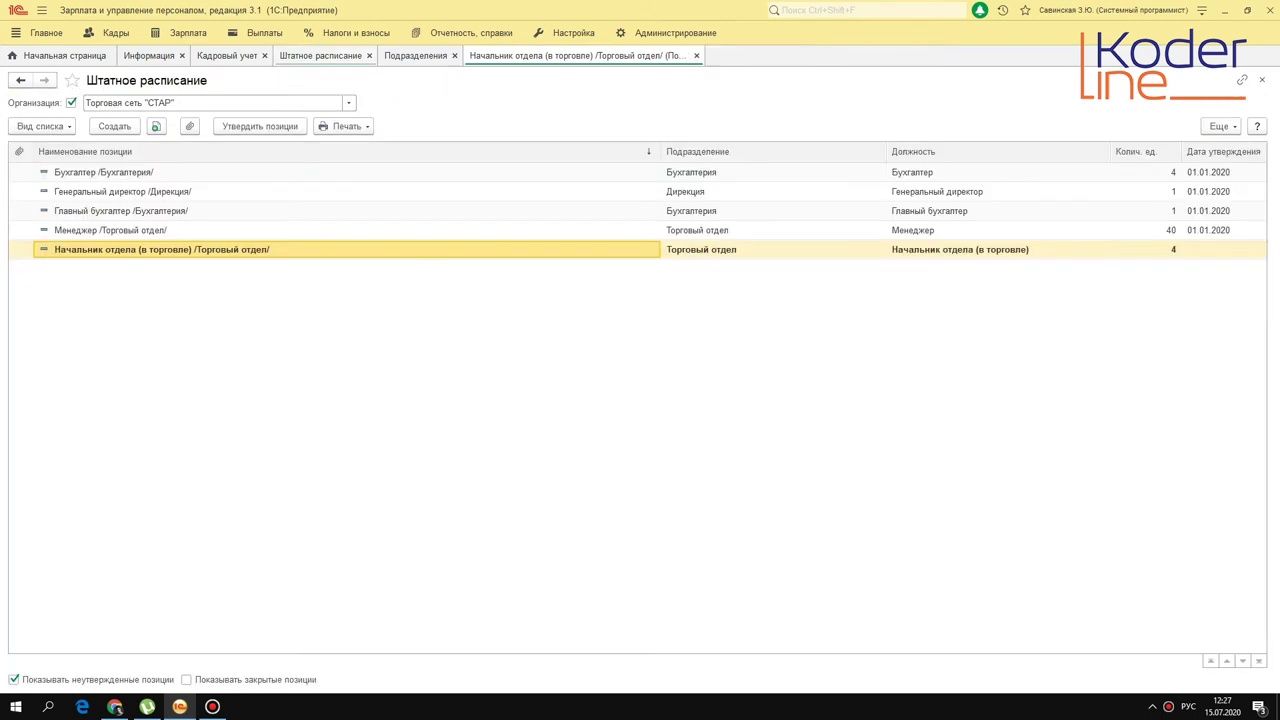
Generate the Штатное расписание (Т-3) form, check the job titles it includes, and close it
click(355, 126)
click(357, 148)
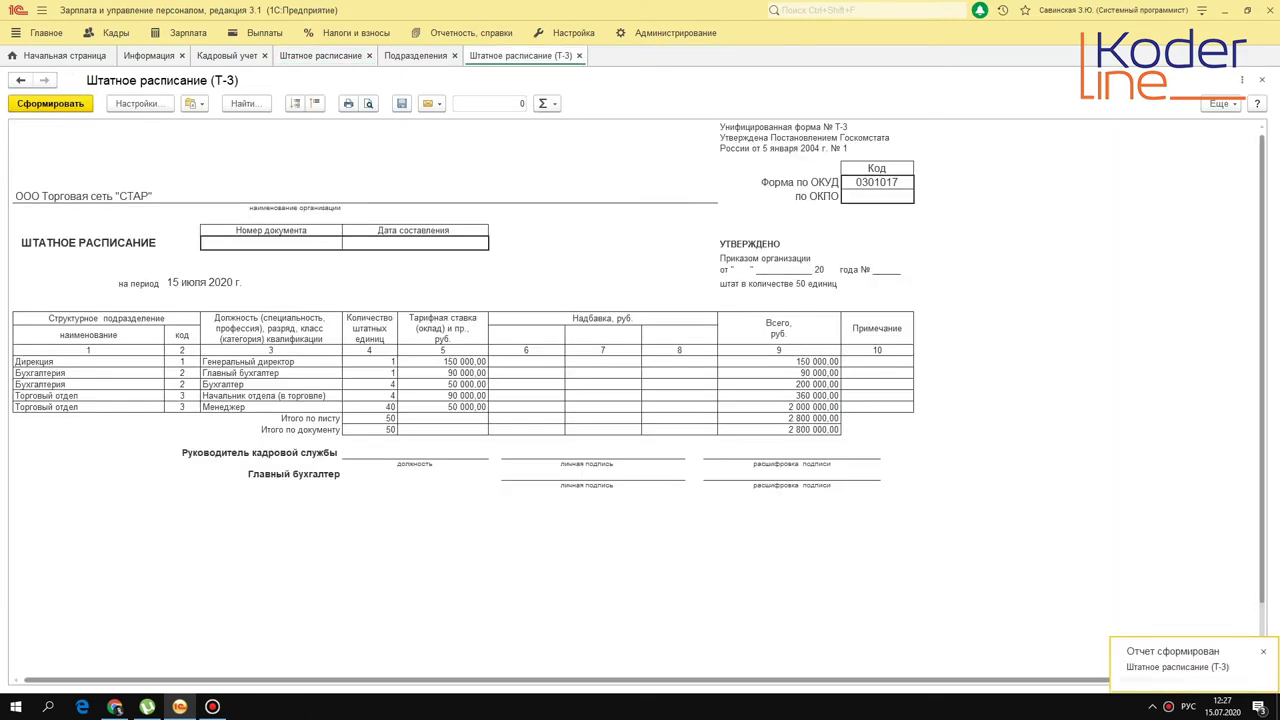
drag(300, 406, 265, 362)
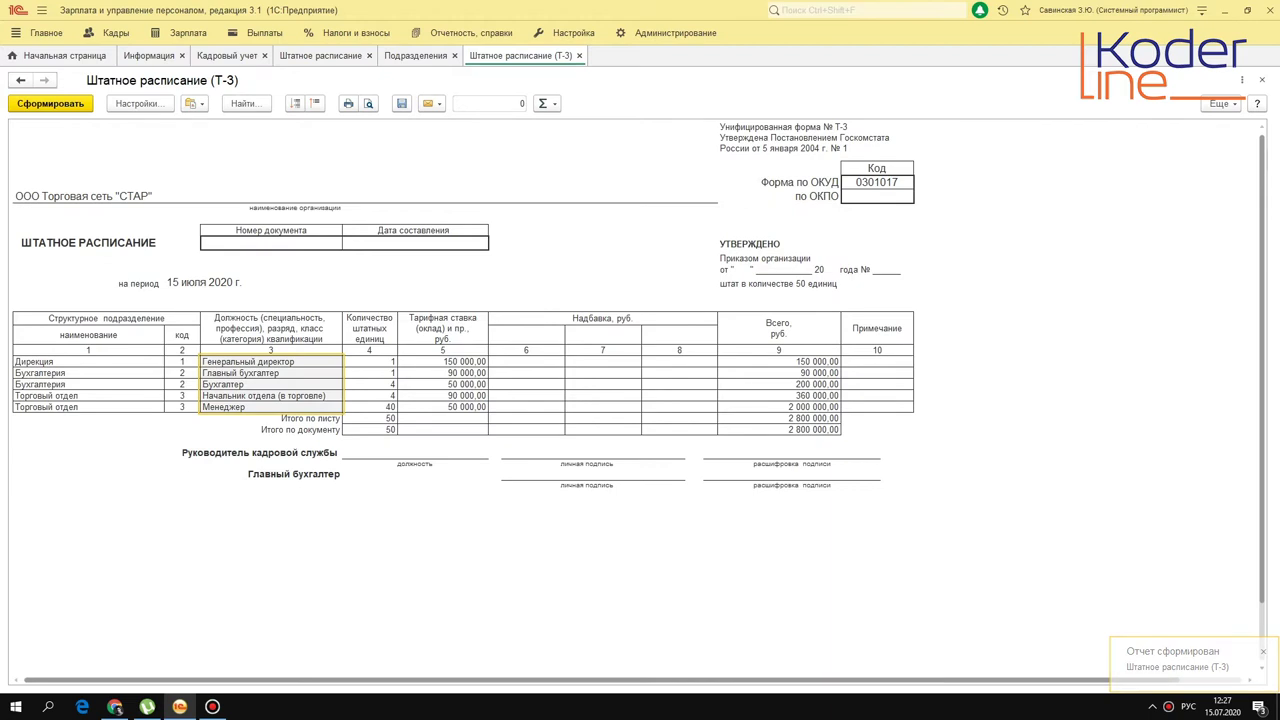
key(Escape)
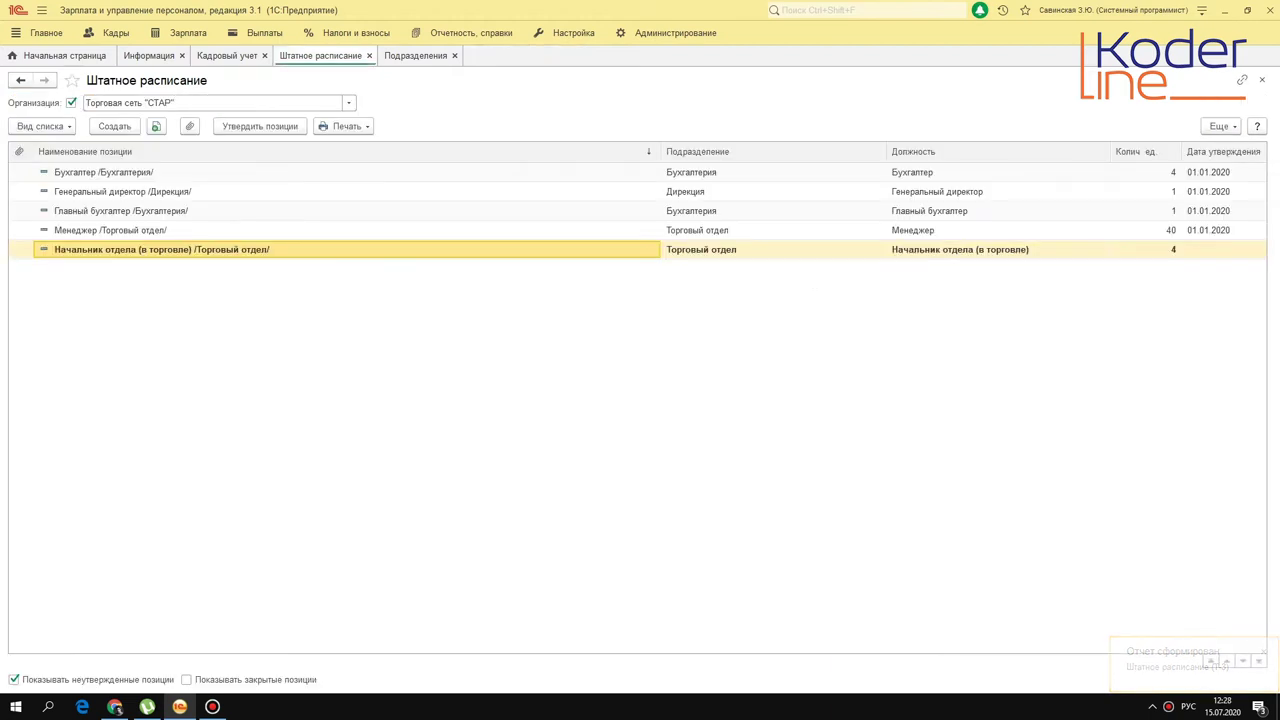
click(171, 247)
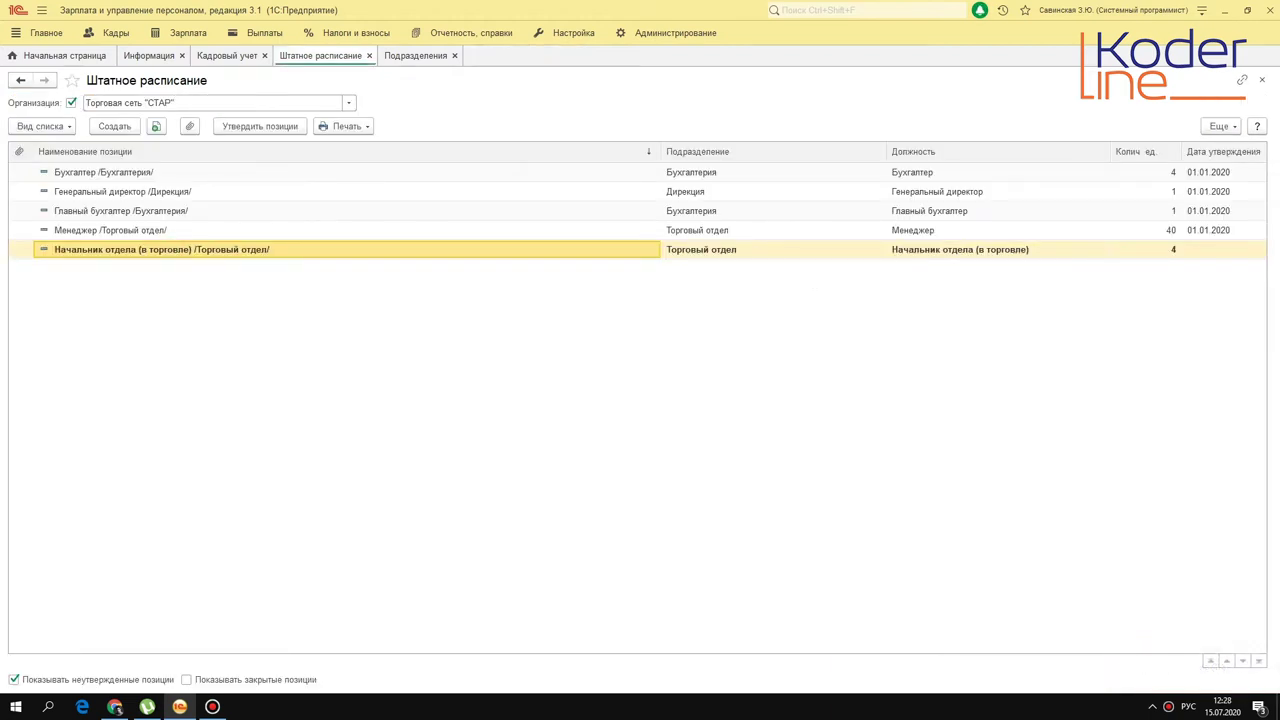
click(1196, 248)
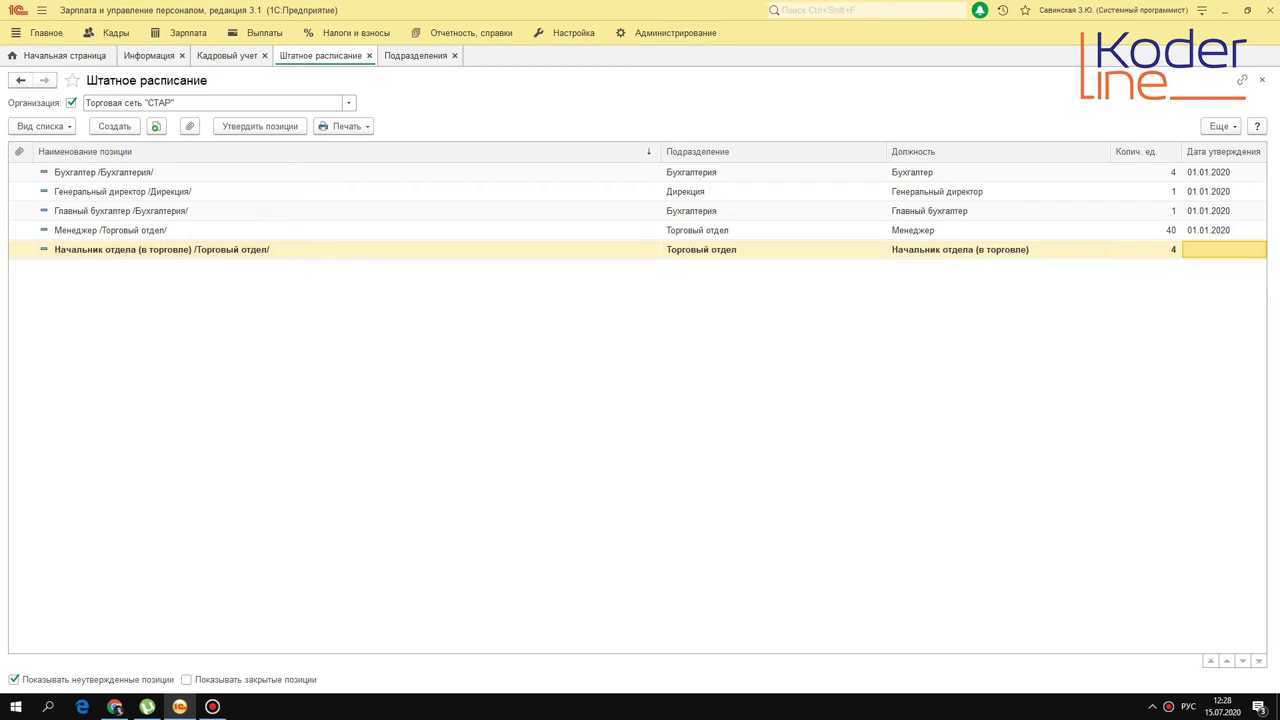
key(ctrl+a)
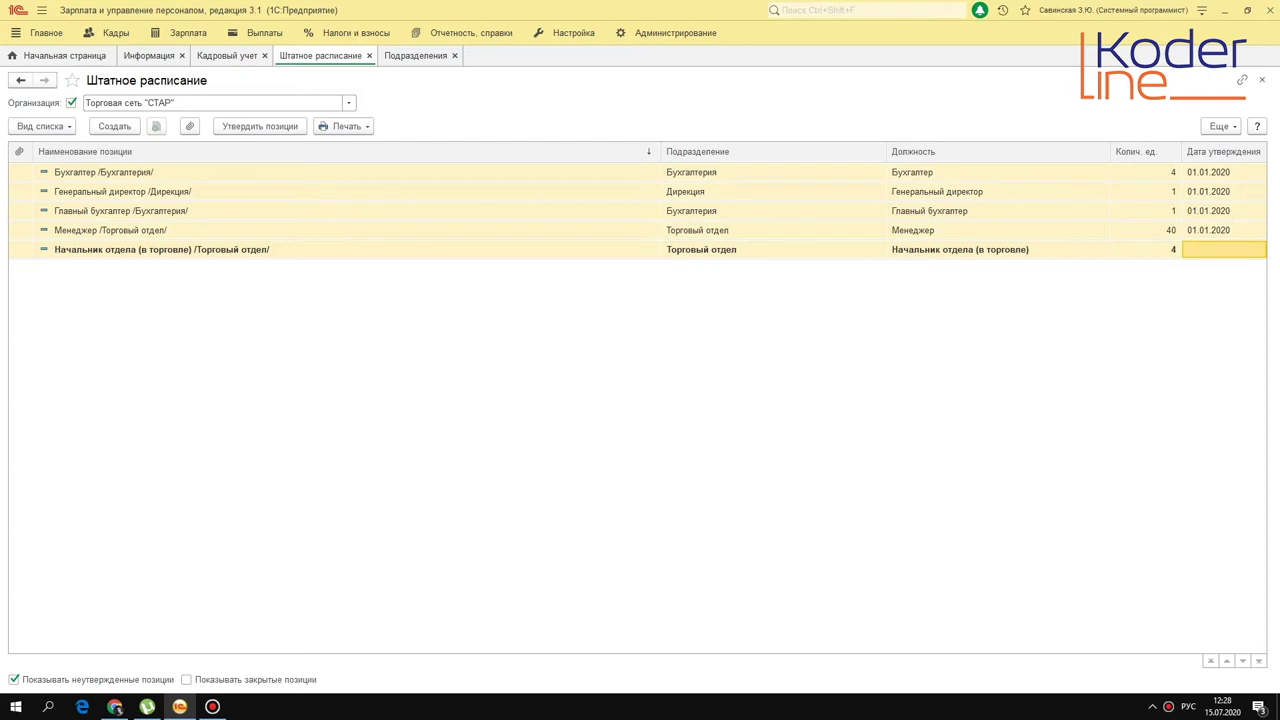
click(213, 222)
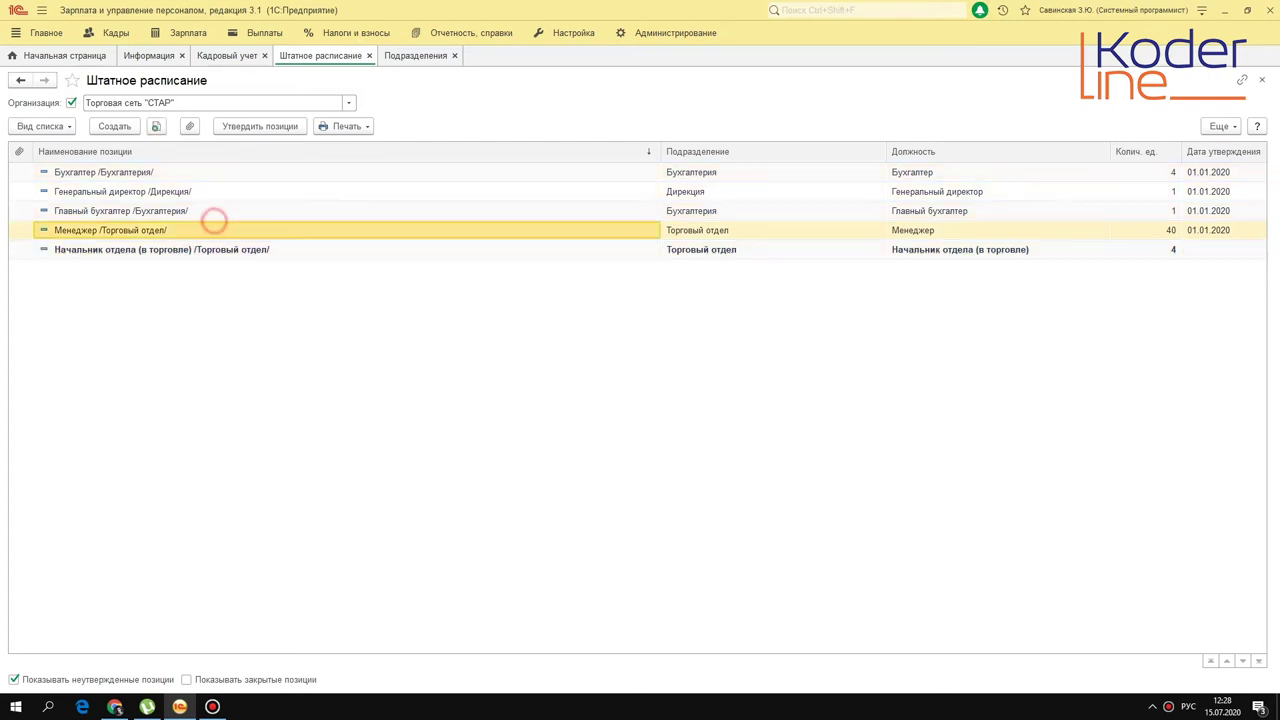
Set the Начальник отдела (в торговле) position as approved and closed, both dated 01.08.2020, and save it
double_click(214, 249)
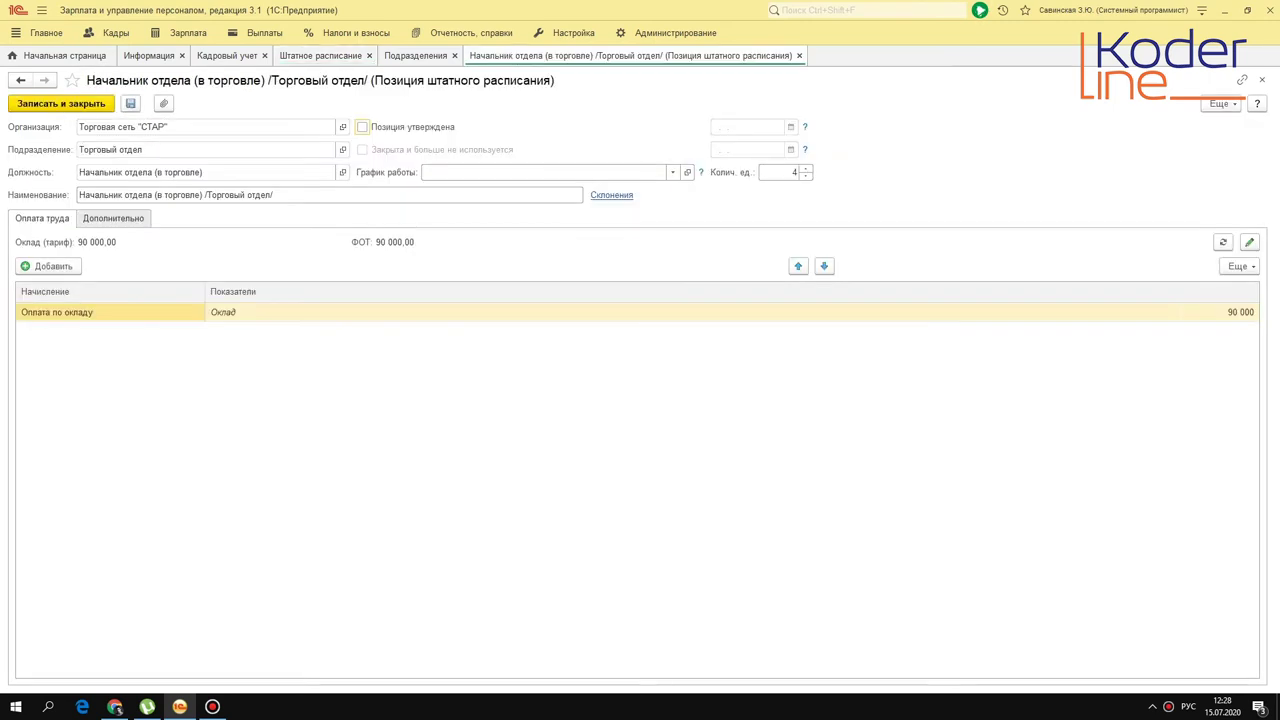
click(362, 127)
click(362, 149)
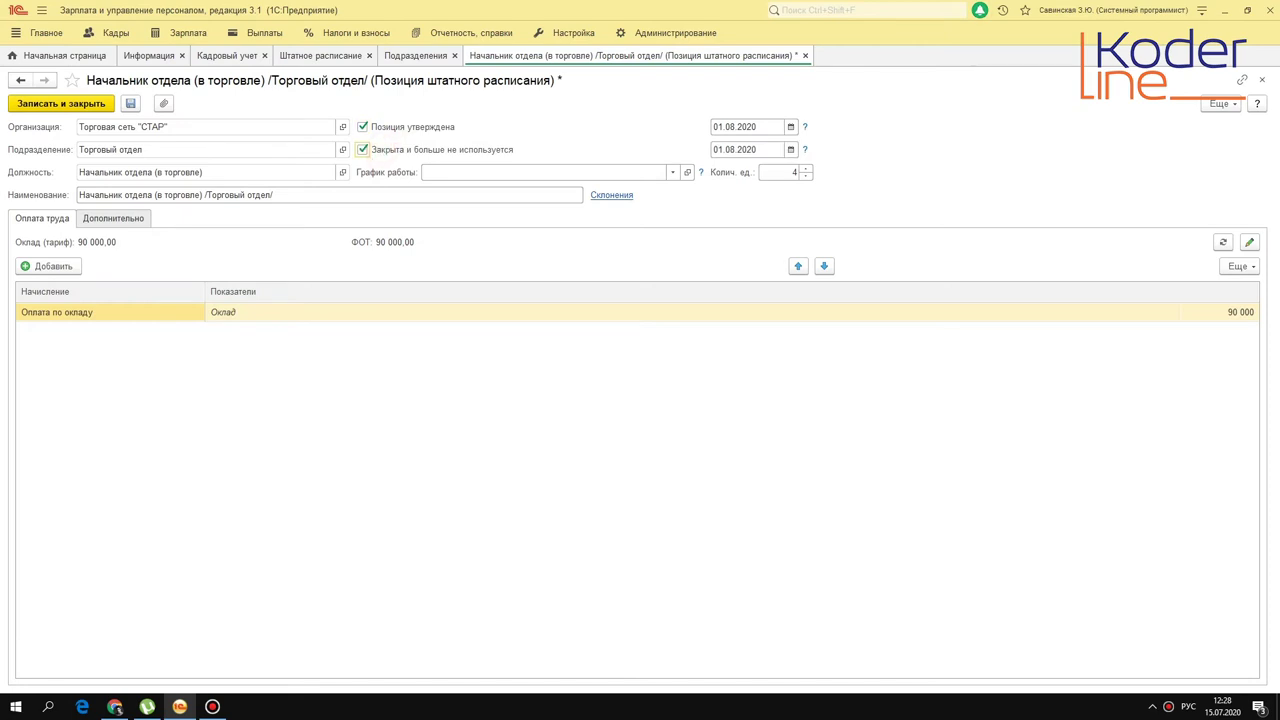
click(408, 127)
click(408, 127)
click(130, 103)
key(Escape)
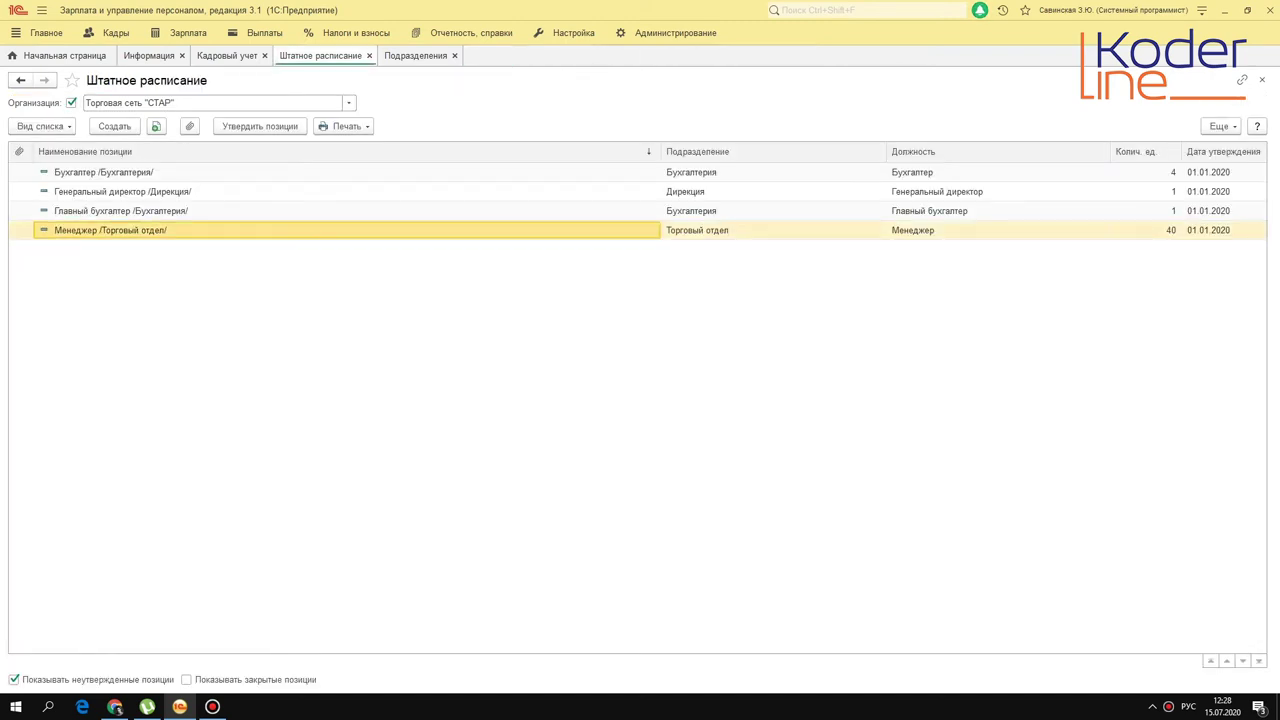
Show closed positions in the staffing list and reopen Начальник отдела (в торговле) by clearing its Закрыта и больше не используется flag
click(220, 679)
click(240, 250)
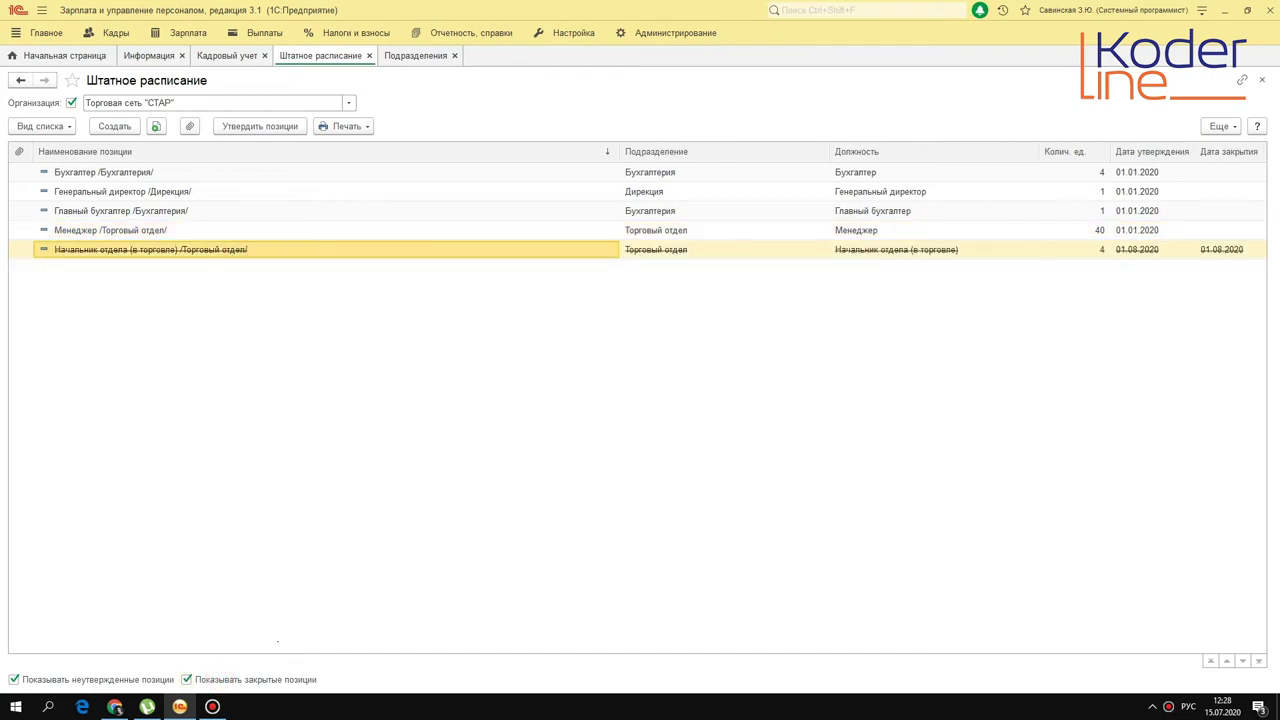
click(232, 254)
double_click(232, 254)
click(420, 149)
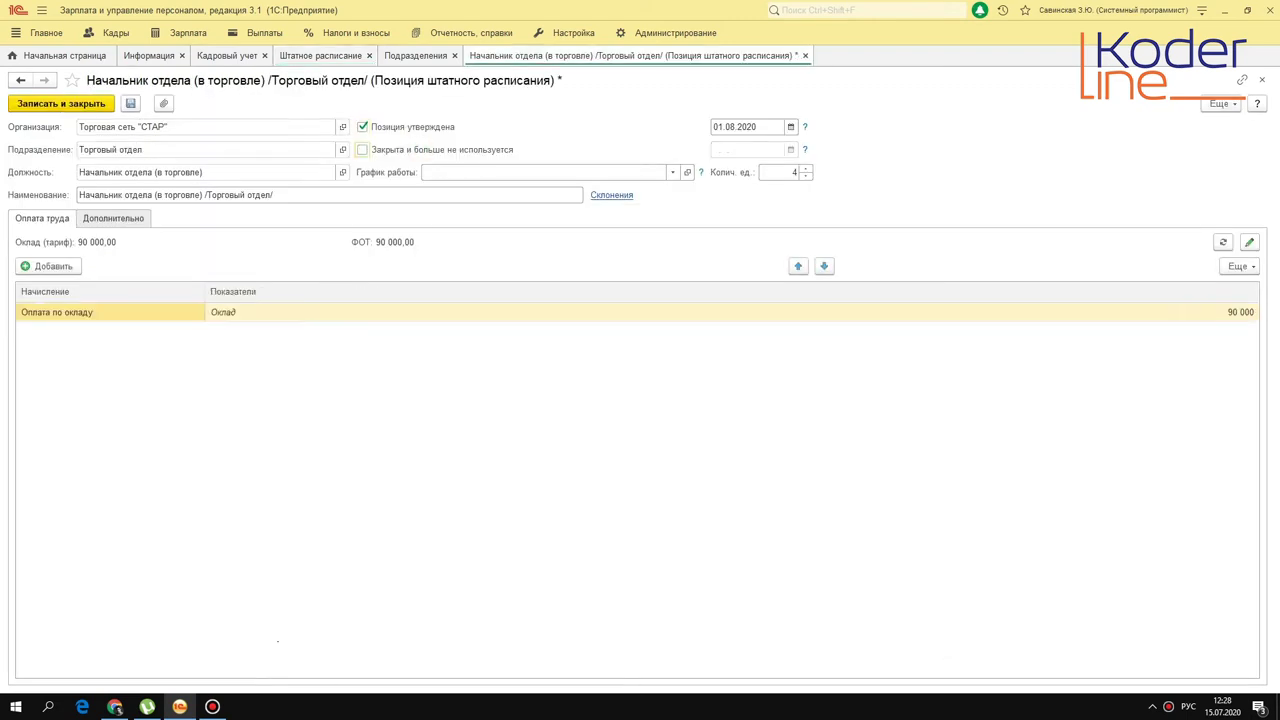
key(ctrl+Return)
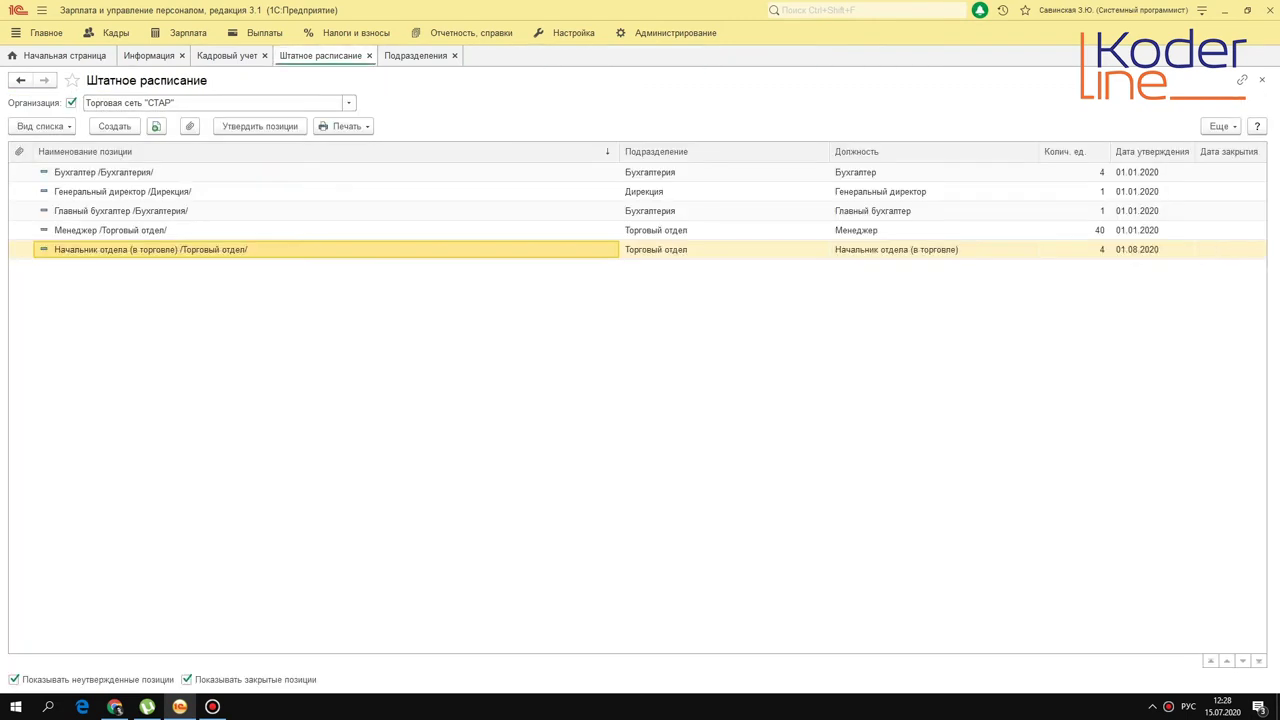
click(1180, 252)
Try to mark the approved Начальник отдела (в торговле) position for deletion and dismiss the messages
click(160, 255)
key(Delete)
key(Return)
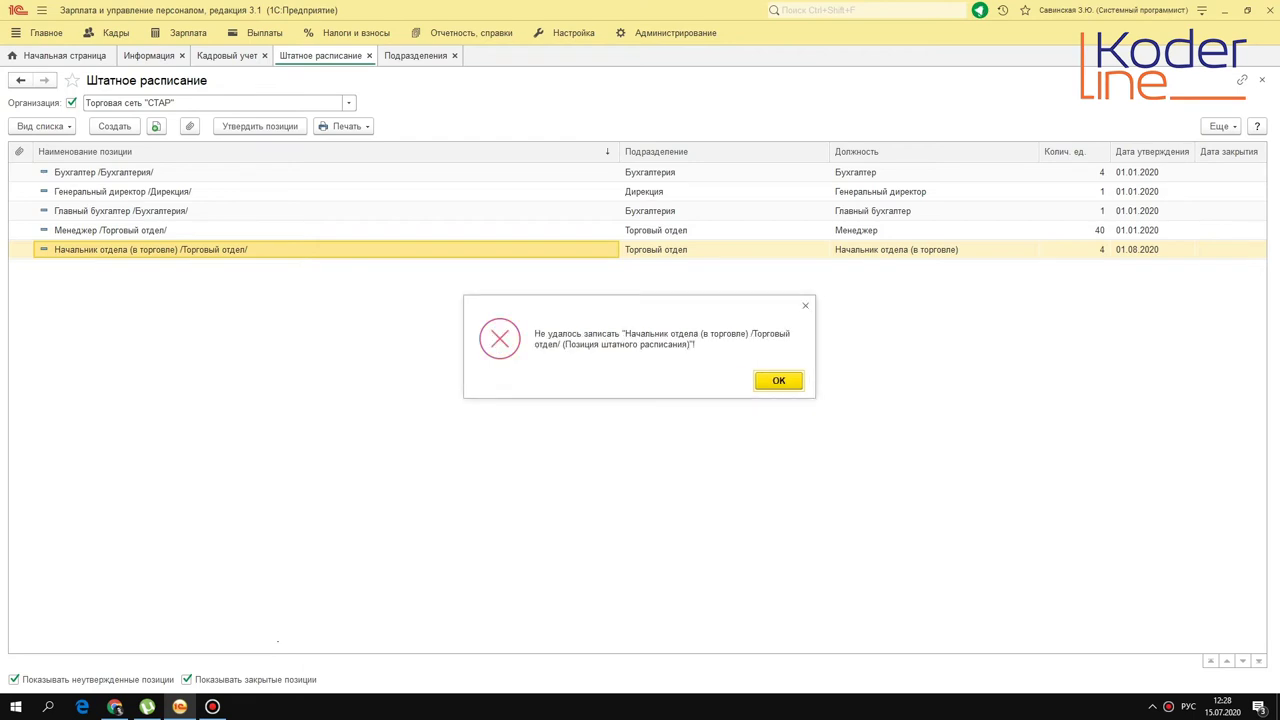
click(779, 381)
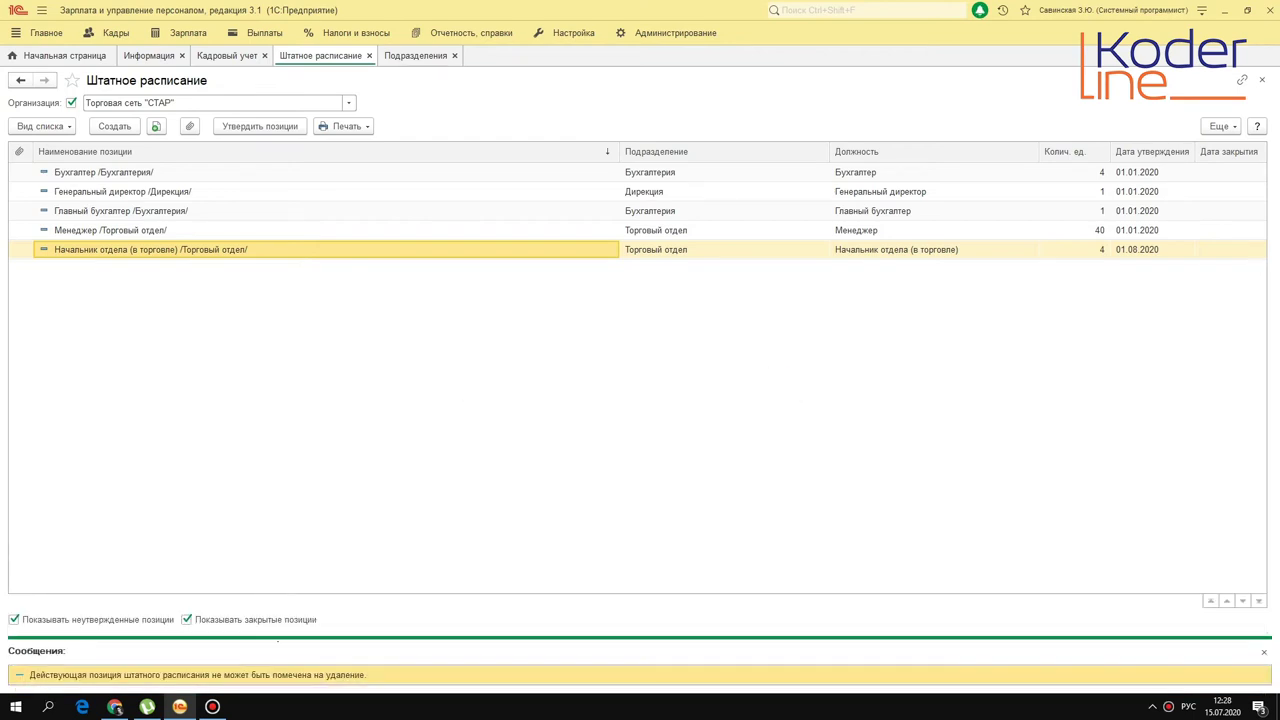
click(1264, 651)
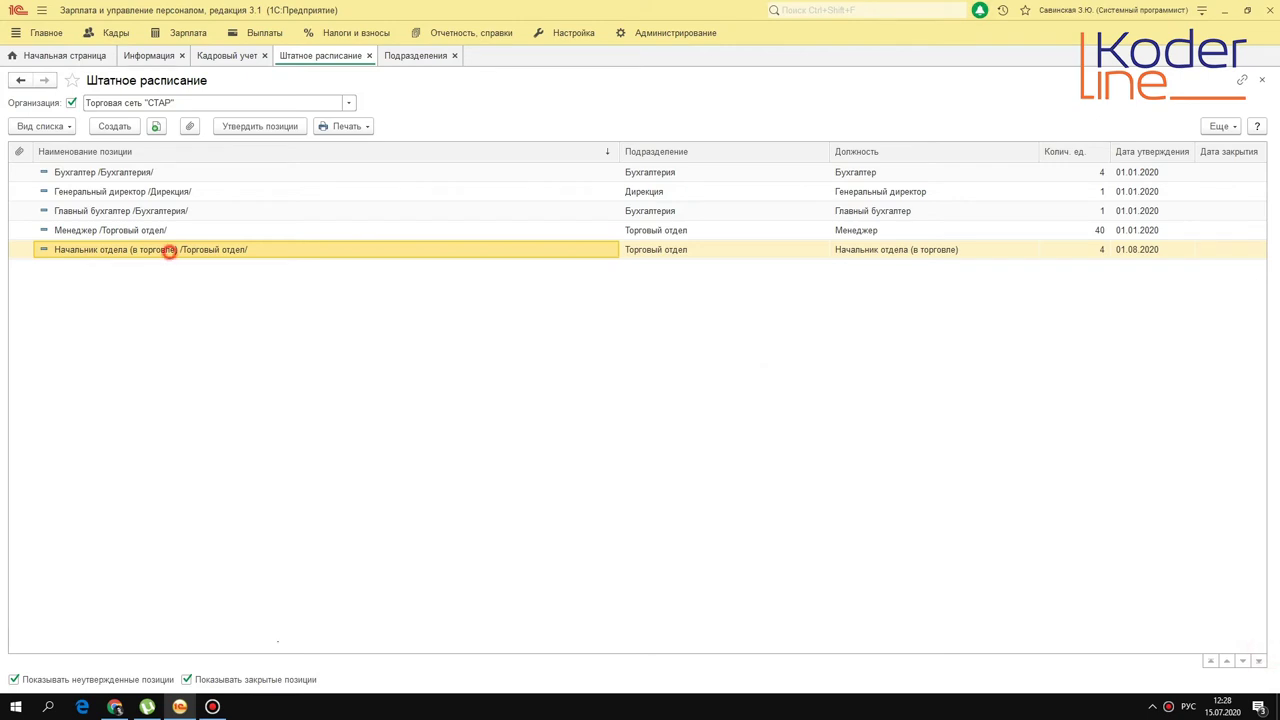
Withdraw the approval of the Начальник отдела (в торговле) position again and save the record
double_click(159, 248)
click(408, 130)
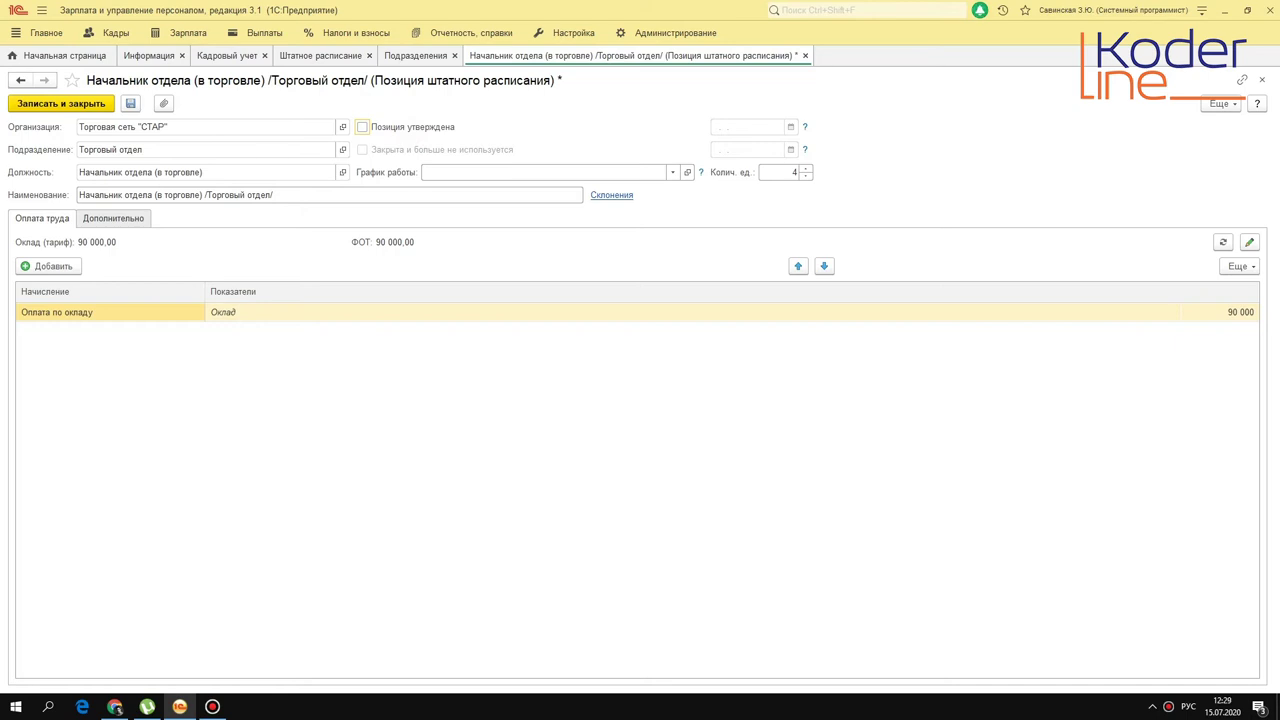
key(ctrl+Return)
Mark the unapproved Начальник отдела (в торговле) position for deletion and remove the deletion mark again
click(190, 248)
key(Delete)
key(Return)
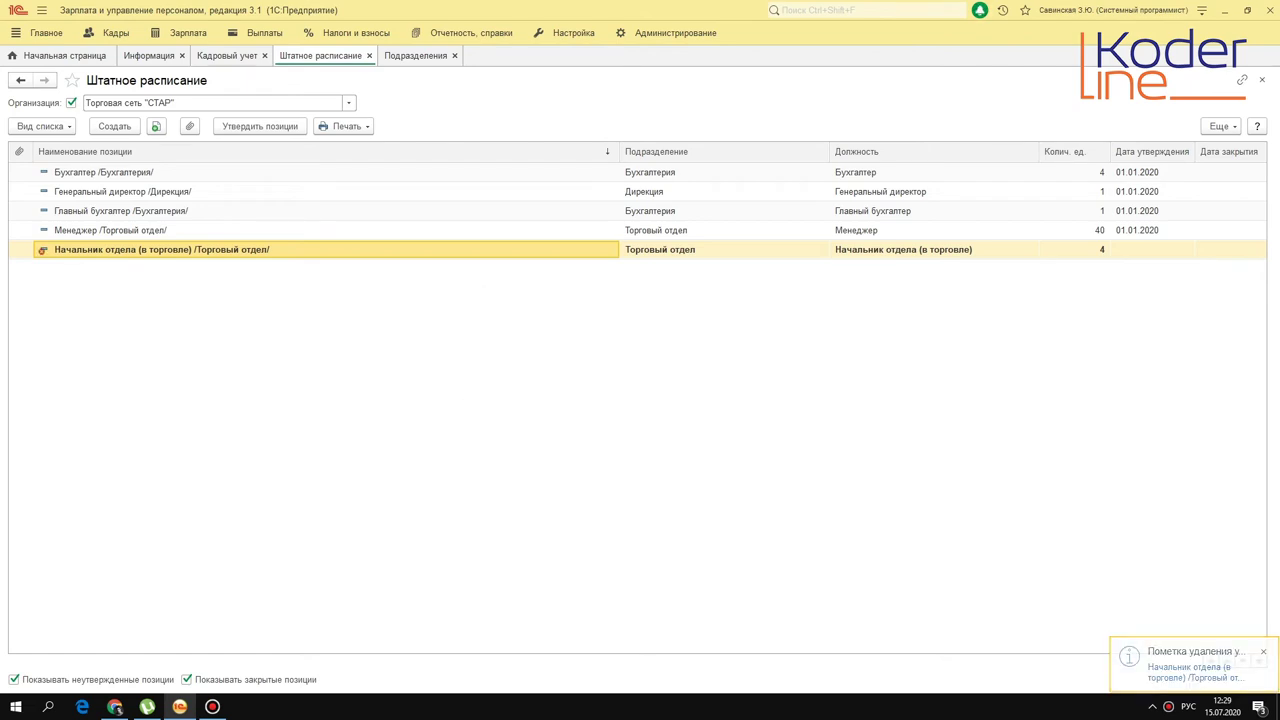
key(Delete)
key(Return)
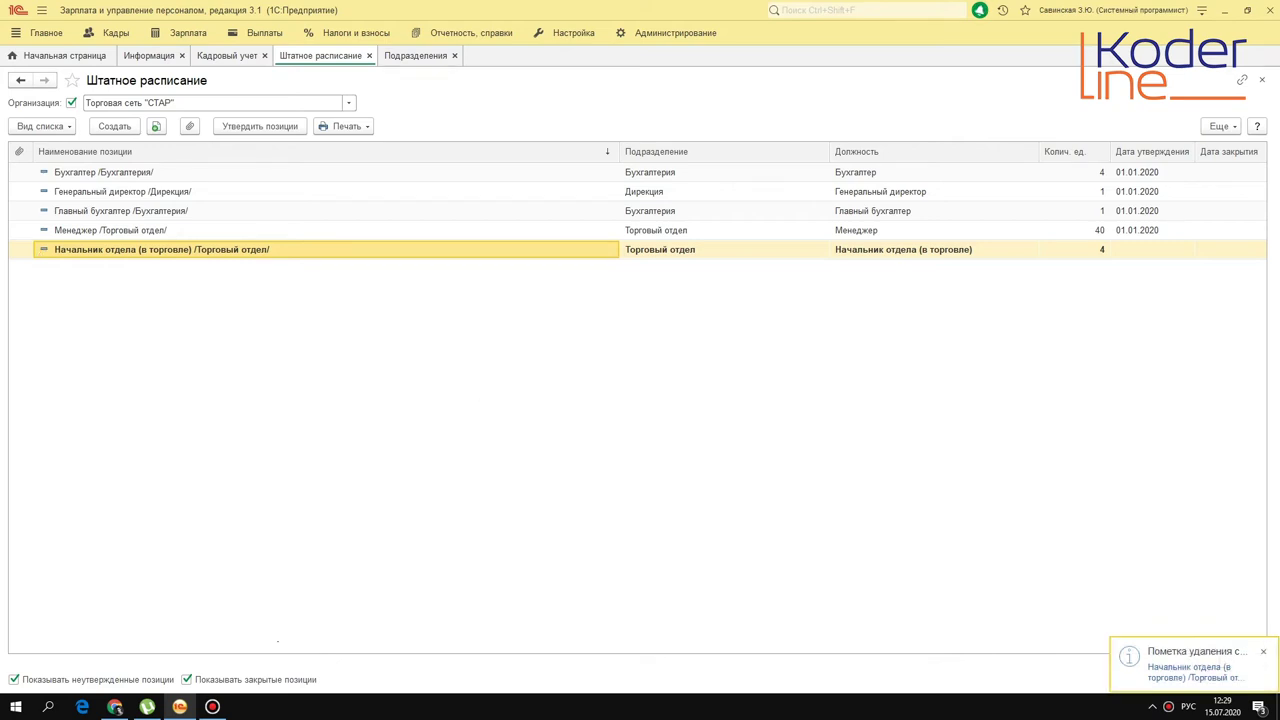
Select all positions in the staffing list and approve them together from 01.04.2020
key(ctrl+a)
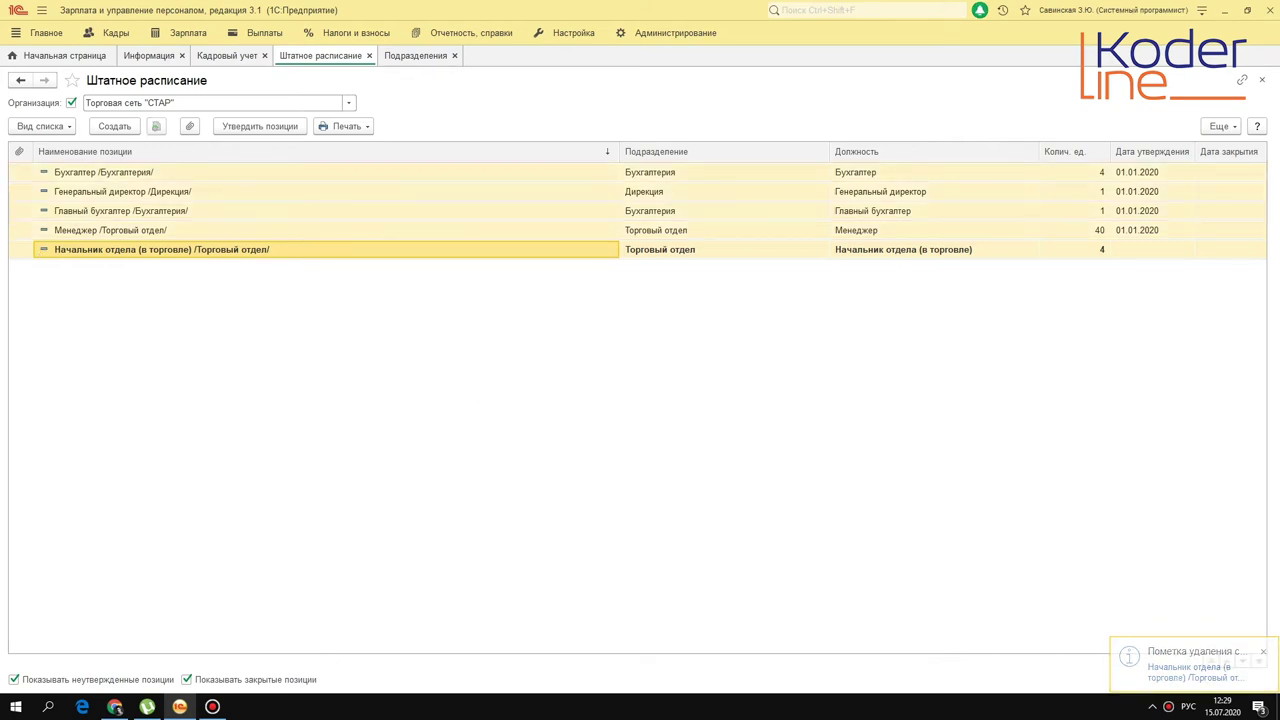
click(237, 214)
click(186, 168)
click(185, 242)
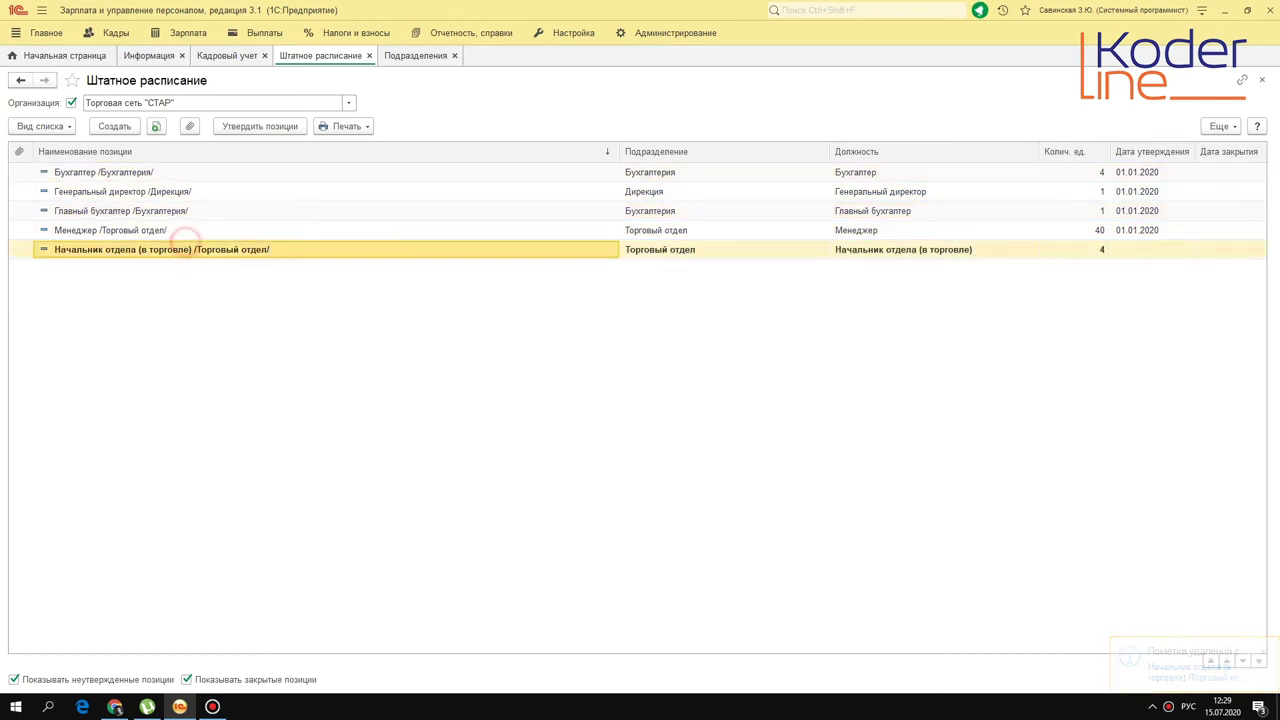
key(ctrl+a)
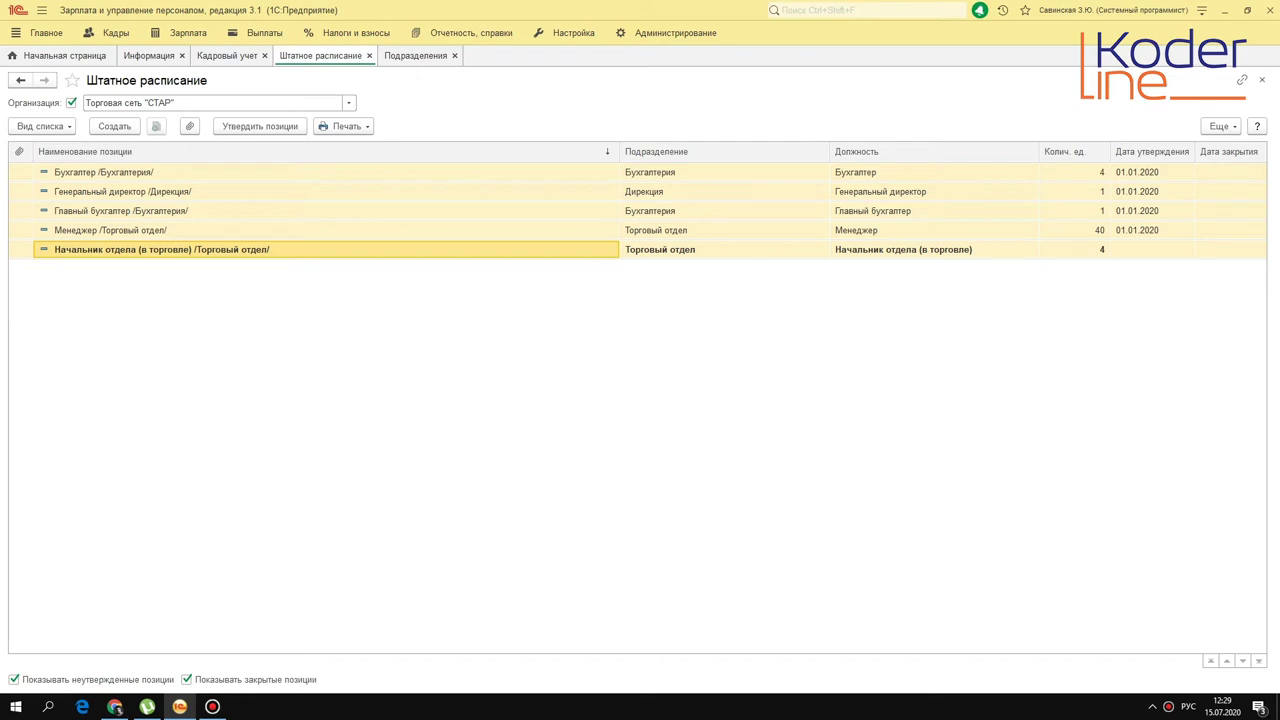
click(260, 126)
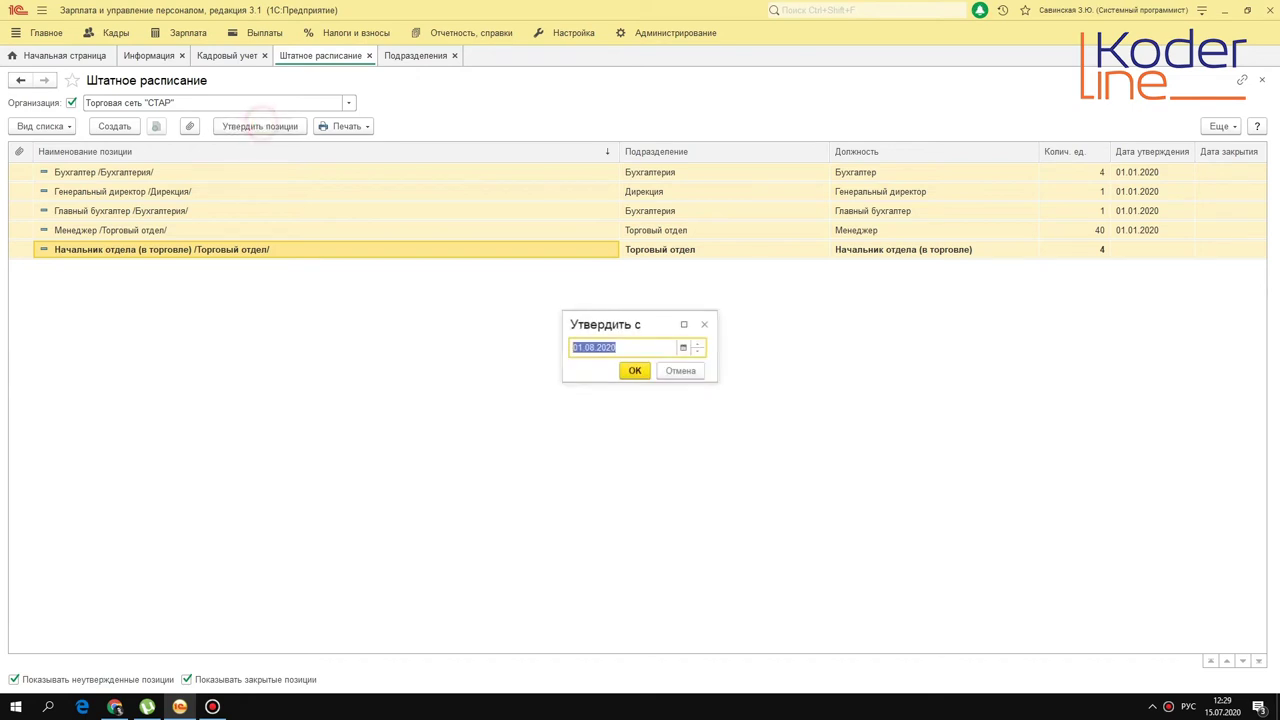
text(01.01)
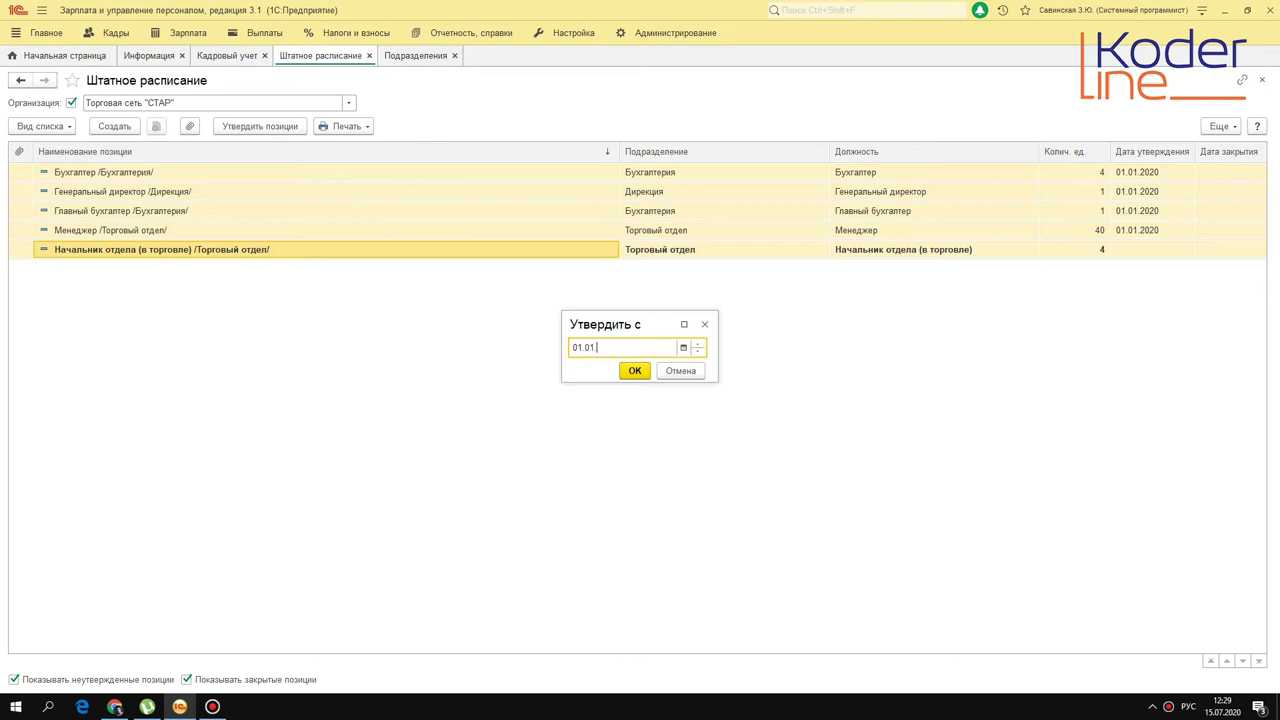
key(shift+Home)
text(01.04.2020)
key(Tab)
key(Return)
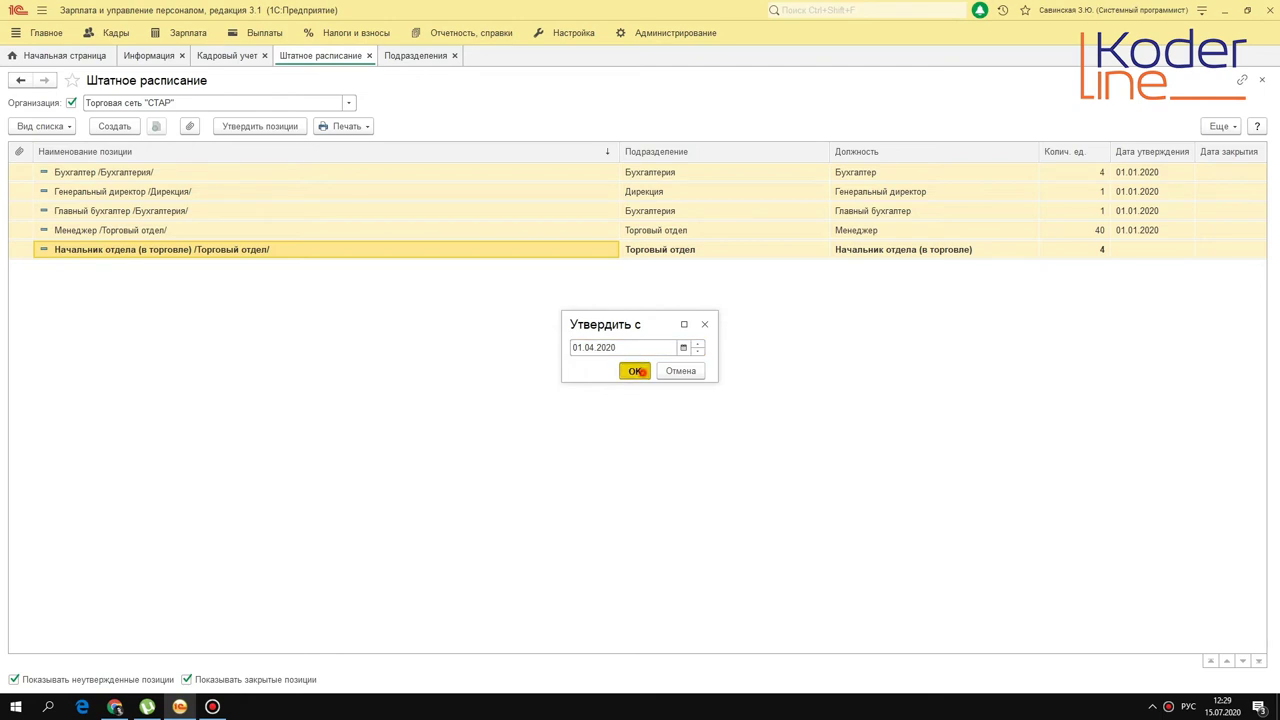
click(1138, 250)
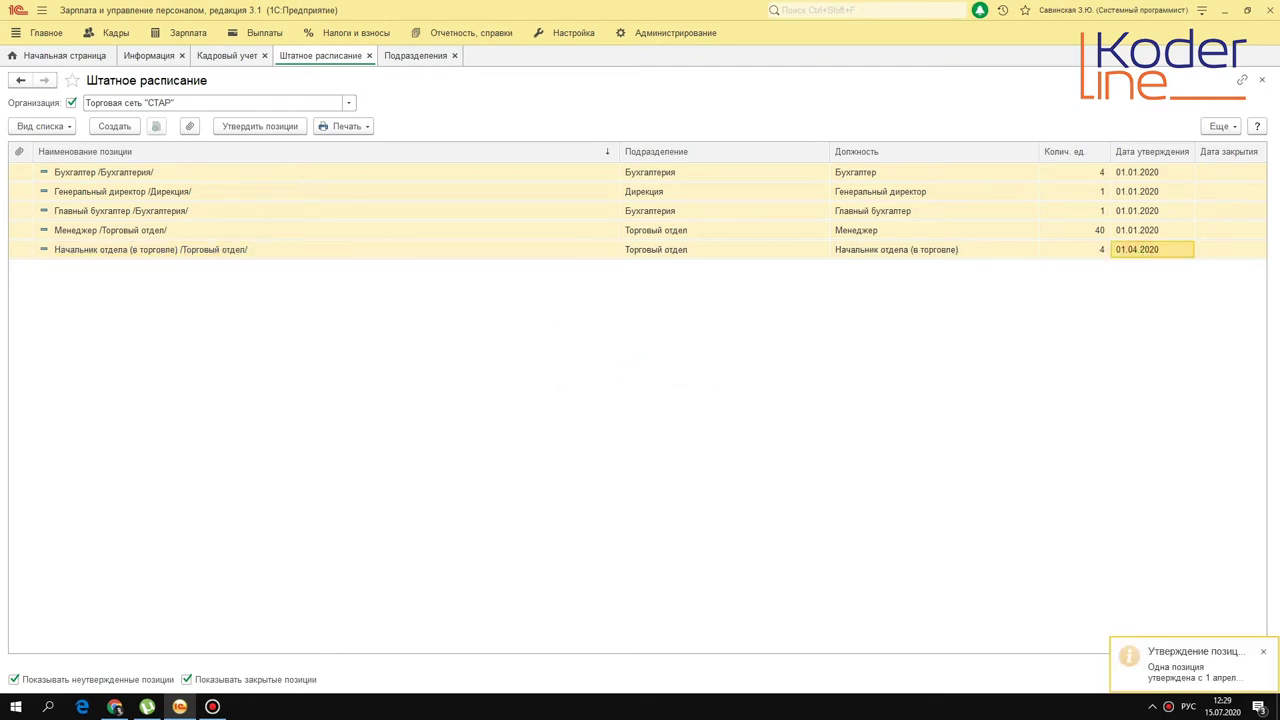
click(1138, 230)
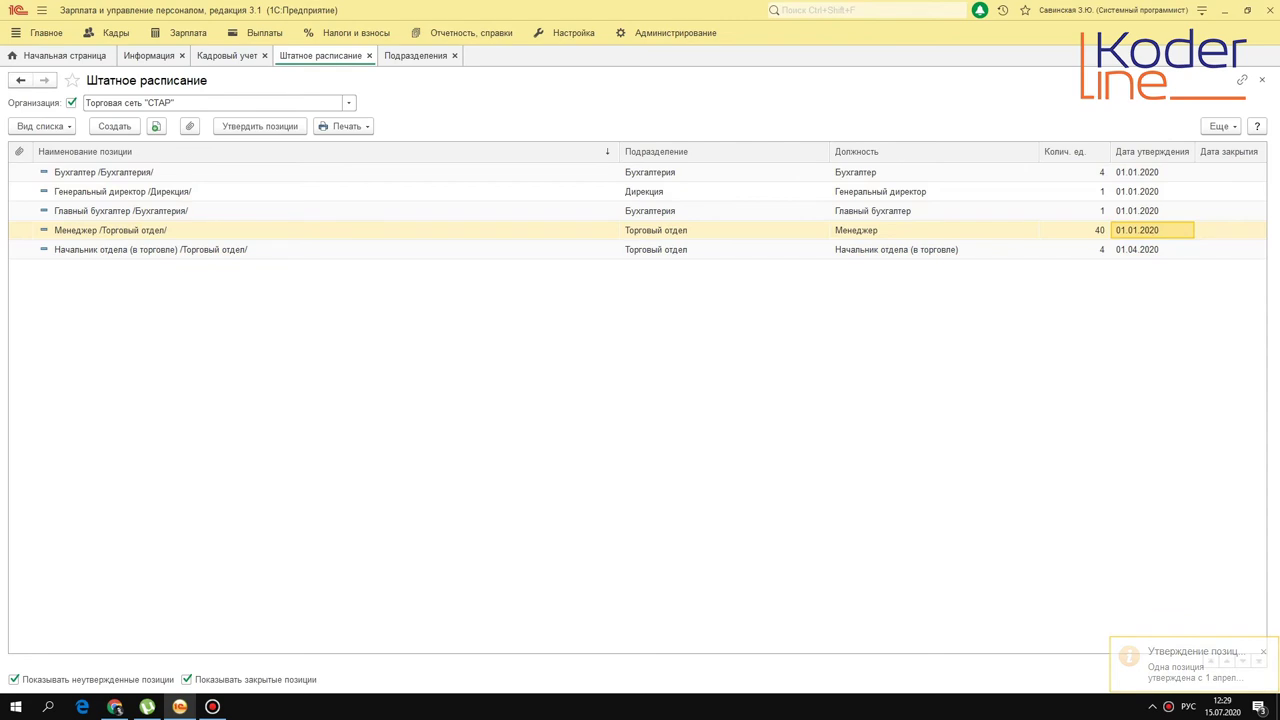
click(1138, 250)
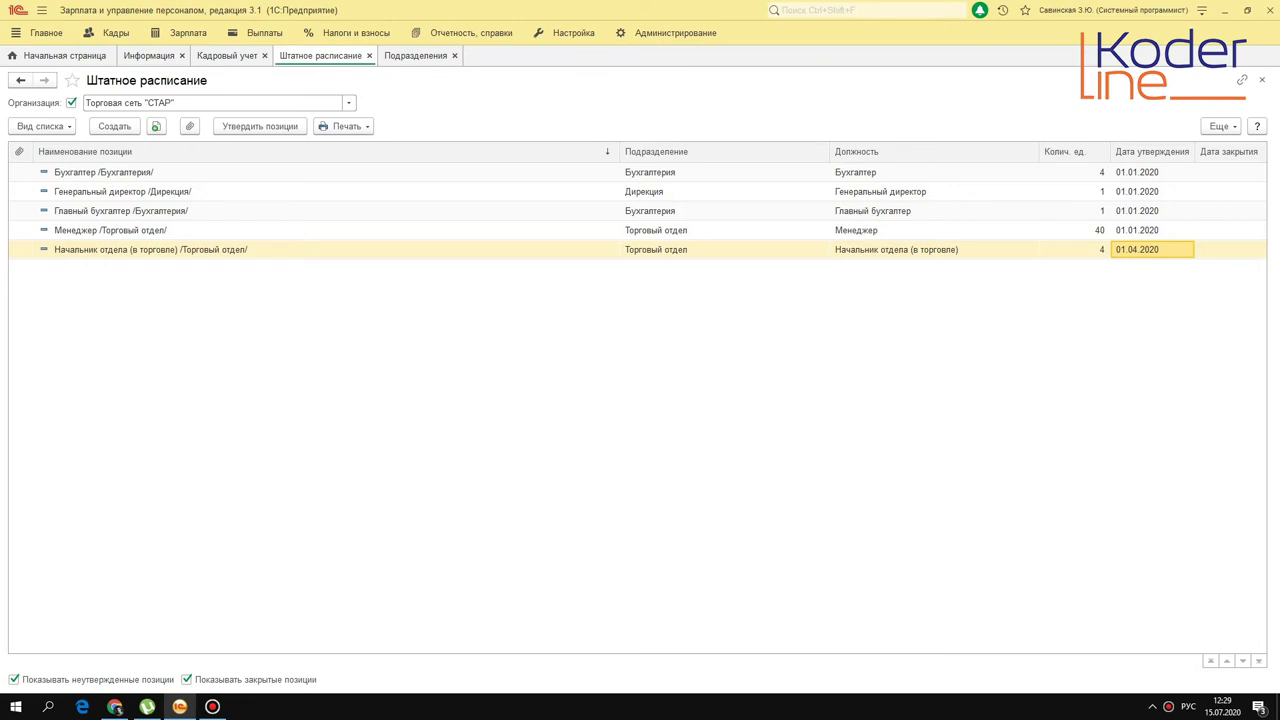
Set the approval date of the Бухгалтер /Бухгалтерия/ position to 01.04.2020 and save the record
double_click(128, 172)
click(731, 124)
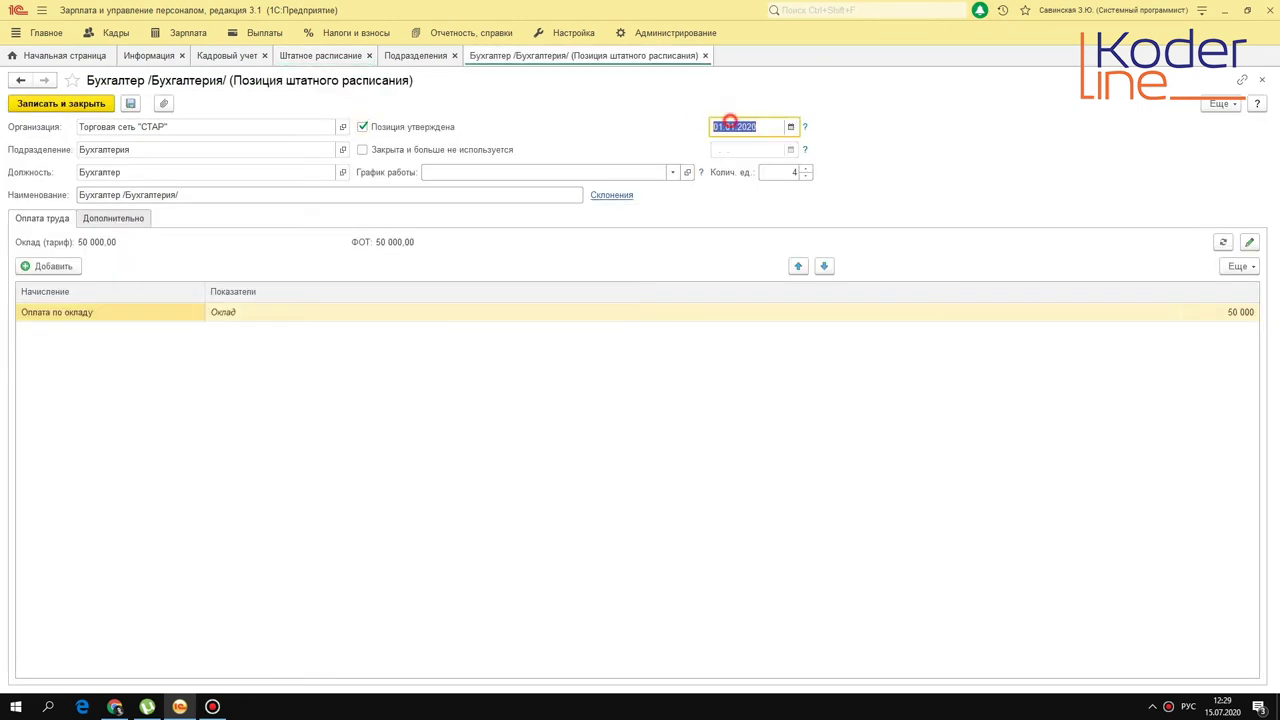
text(0104)
key(Tab)
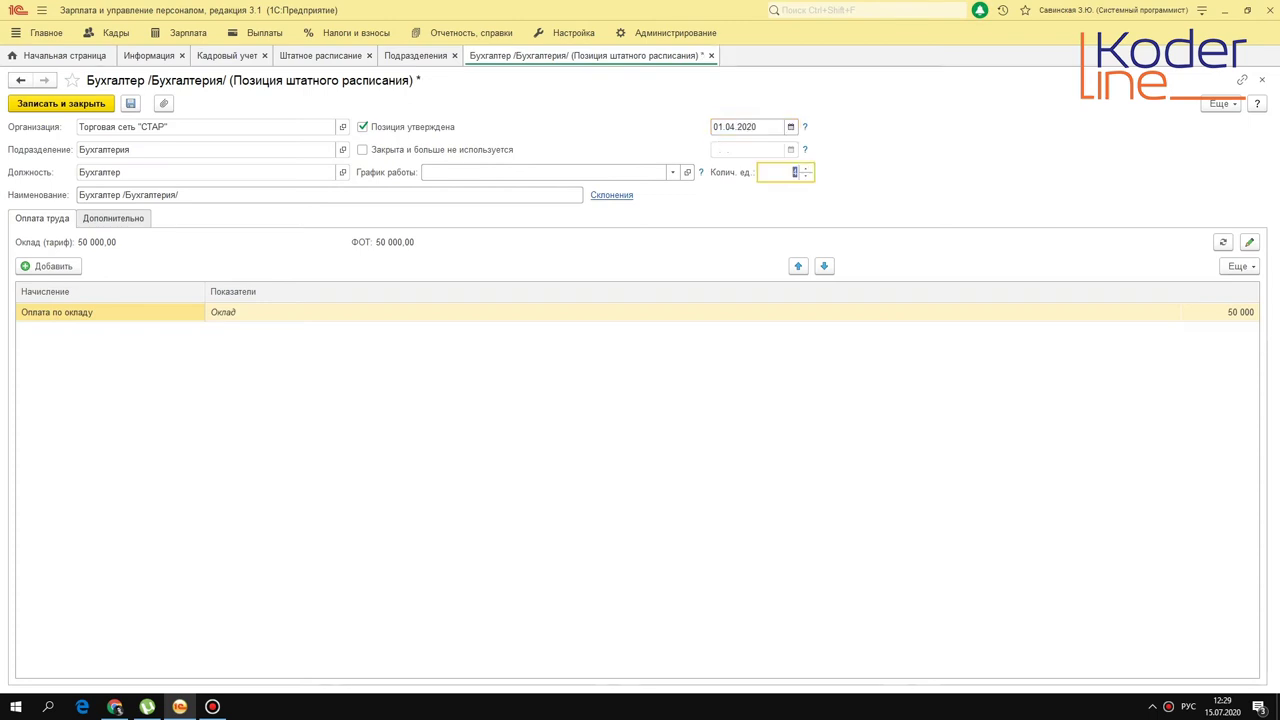
key(ctrl+Return)
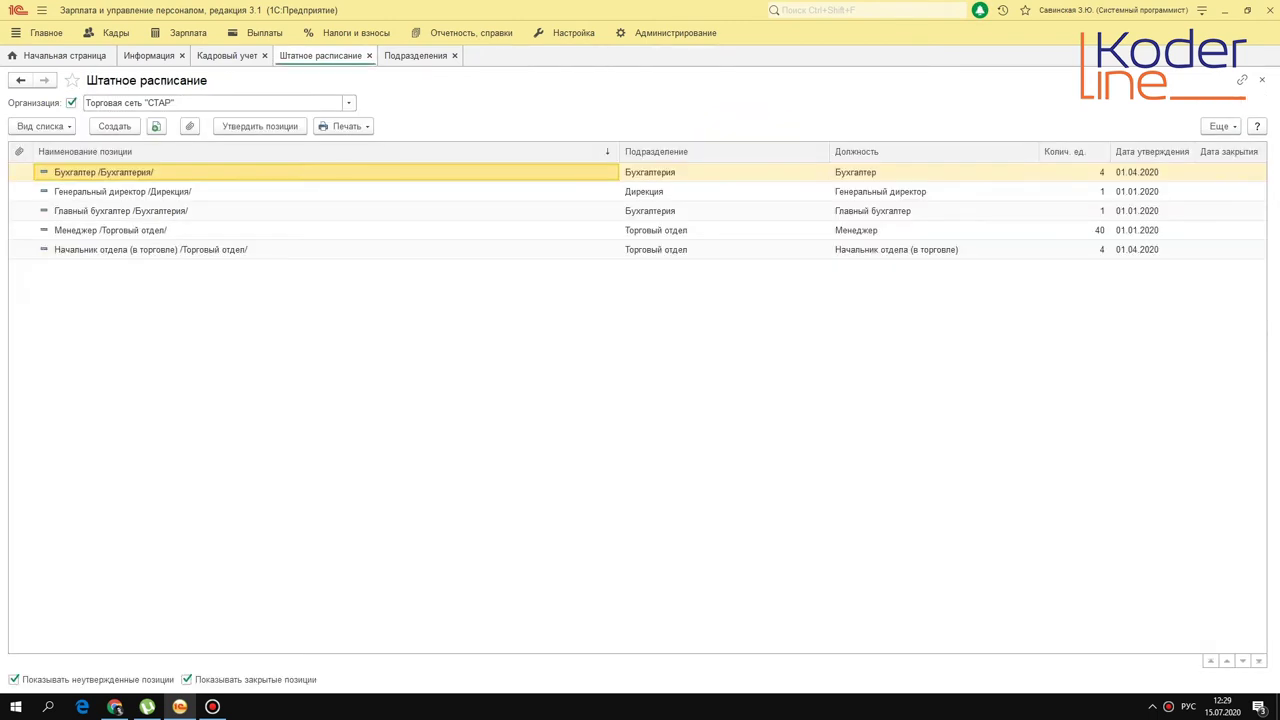
click(1142, 192)
click(1150, 172)
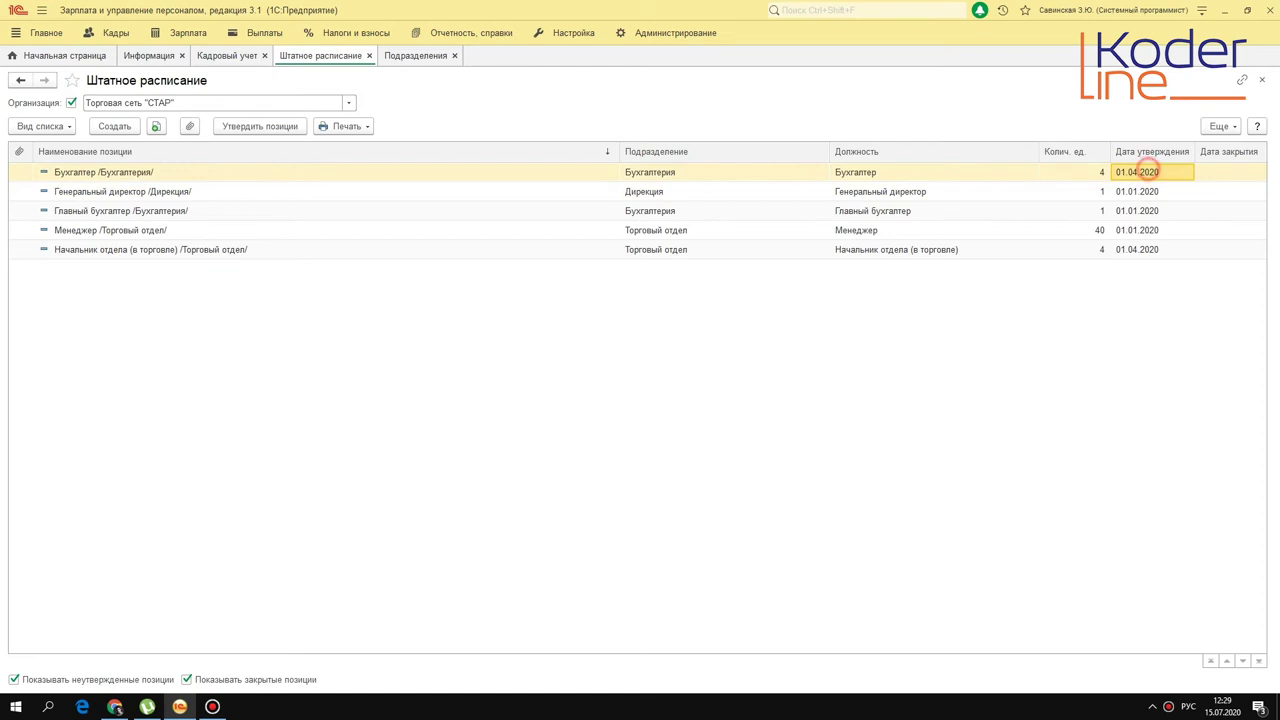
right_click(1148, 173)
click(1240, 174)
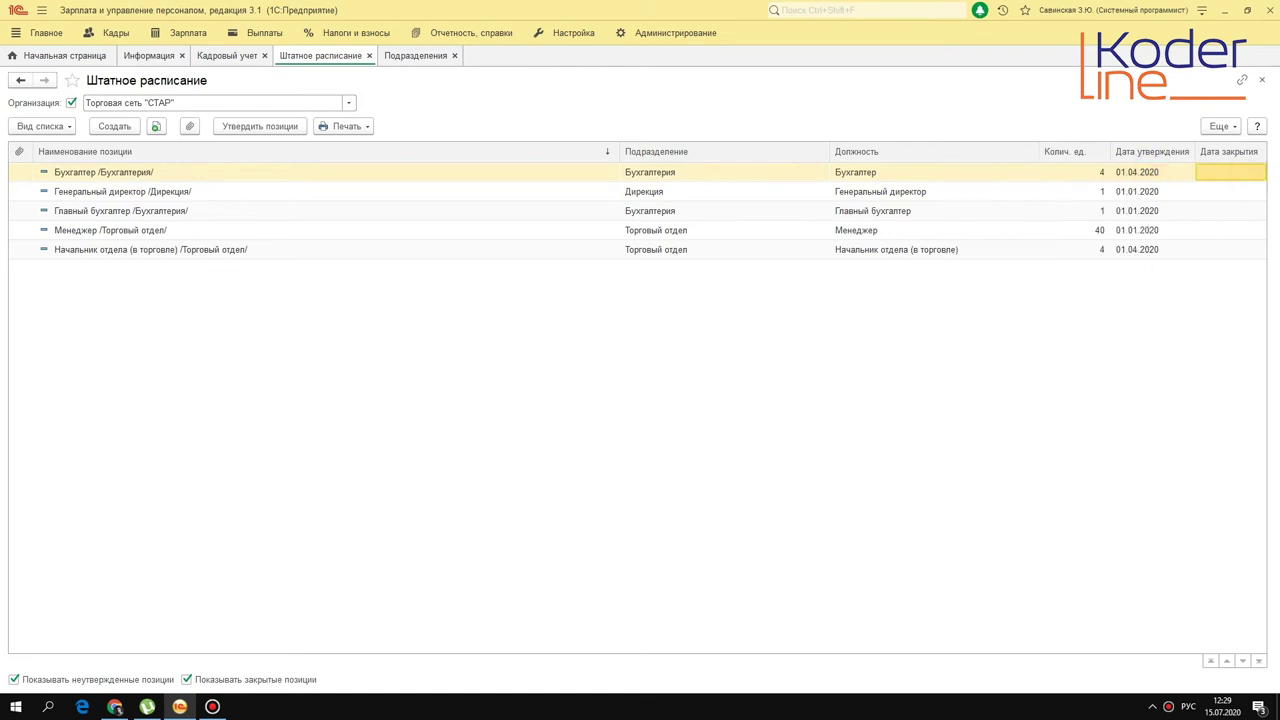
click(1155, 192)
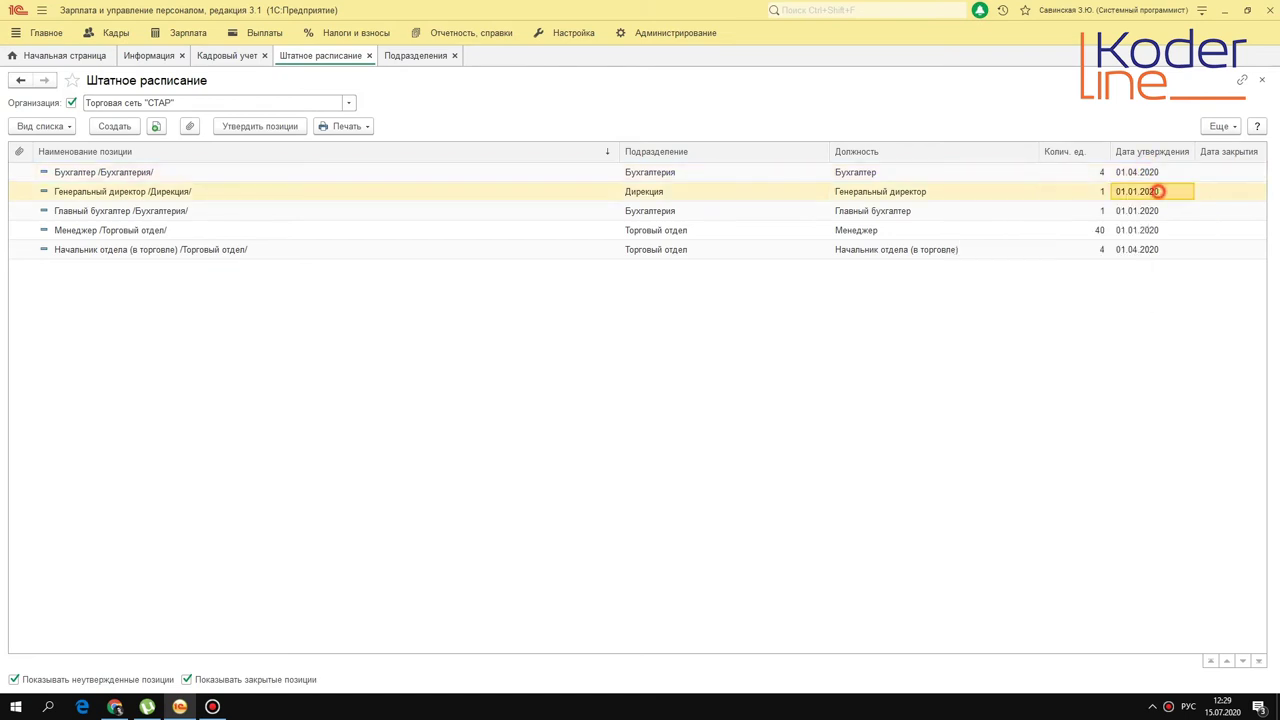
Withdraw the approval of the Генеральный директор /Дирекция/ position and save the record
double_click(1140, 188)
click(418, 127)
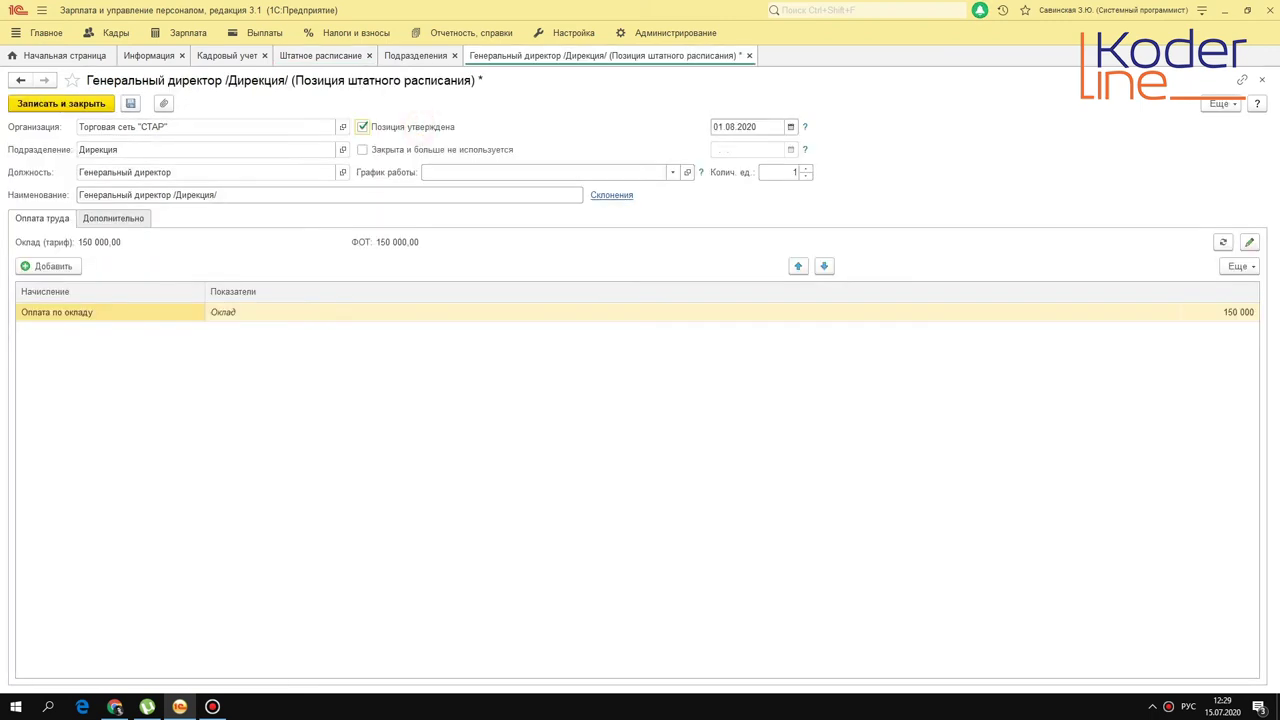
click(362, 127)
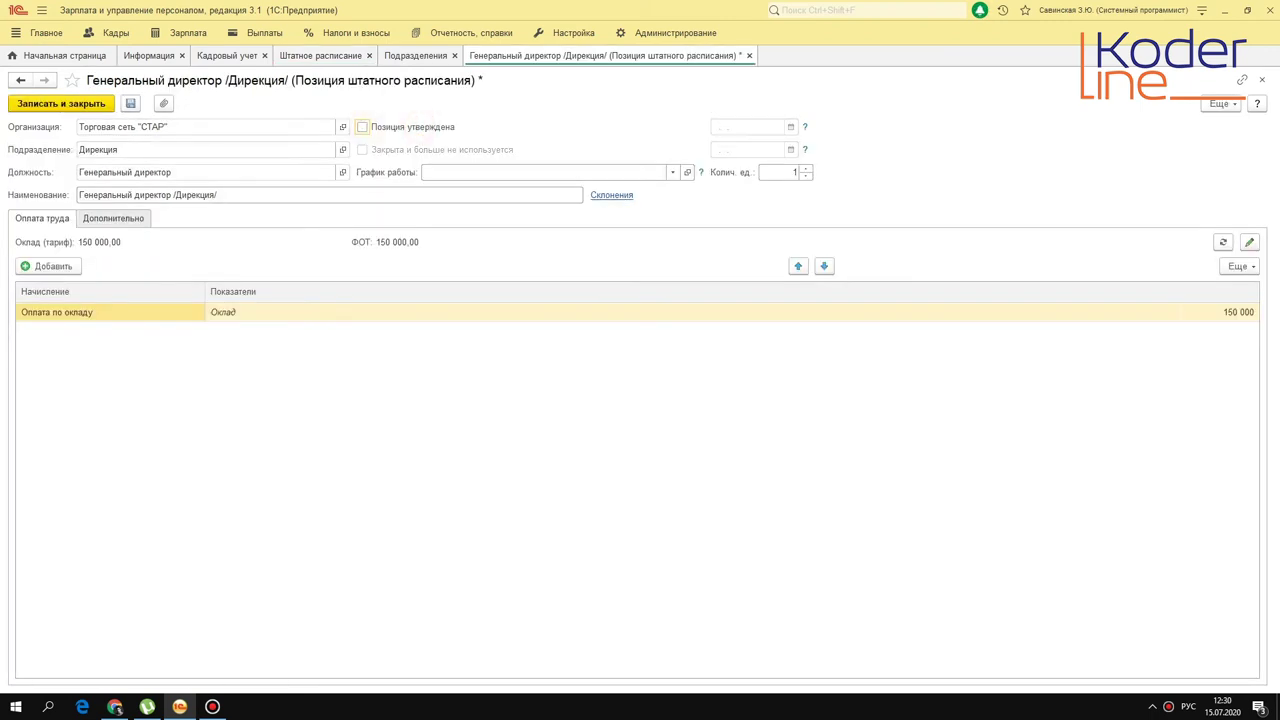
click(60, 103)
Withdraw the approval of the Главный бухгалтер and Менеджер positions and save both records
double_click(887, 209)
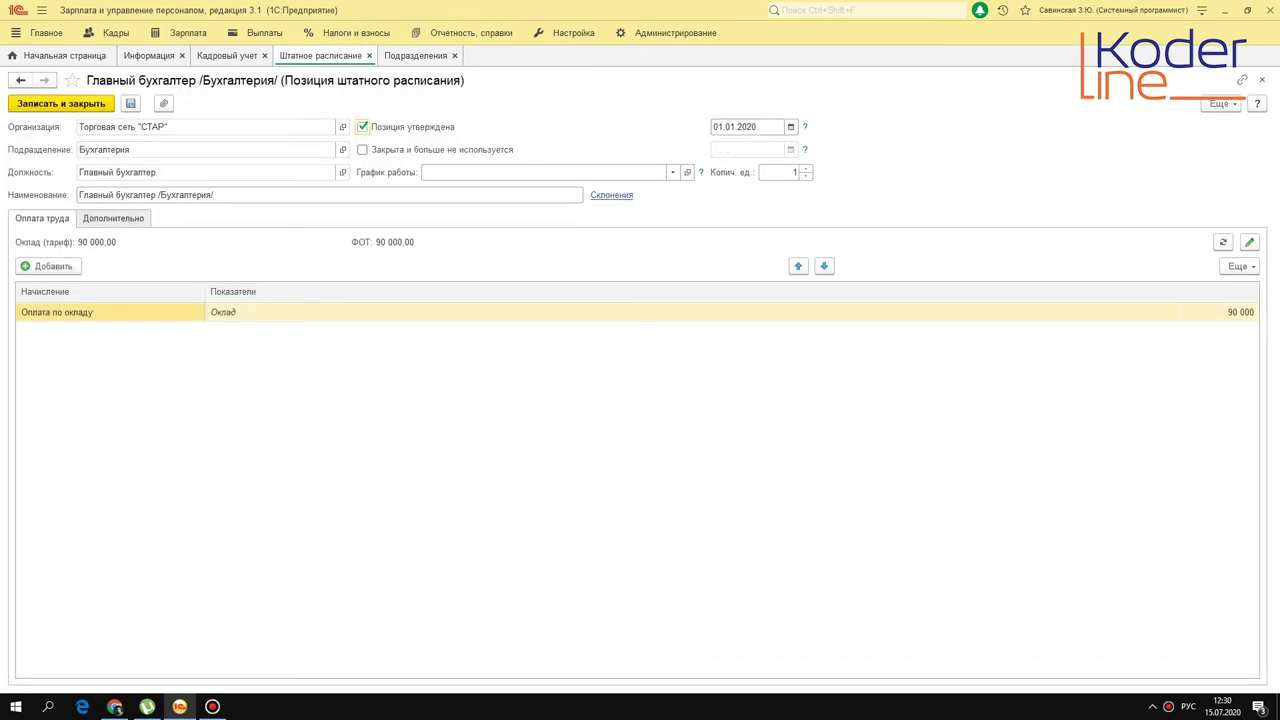
key(Escape)
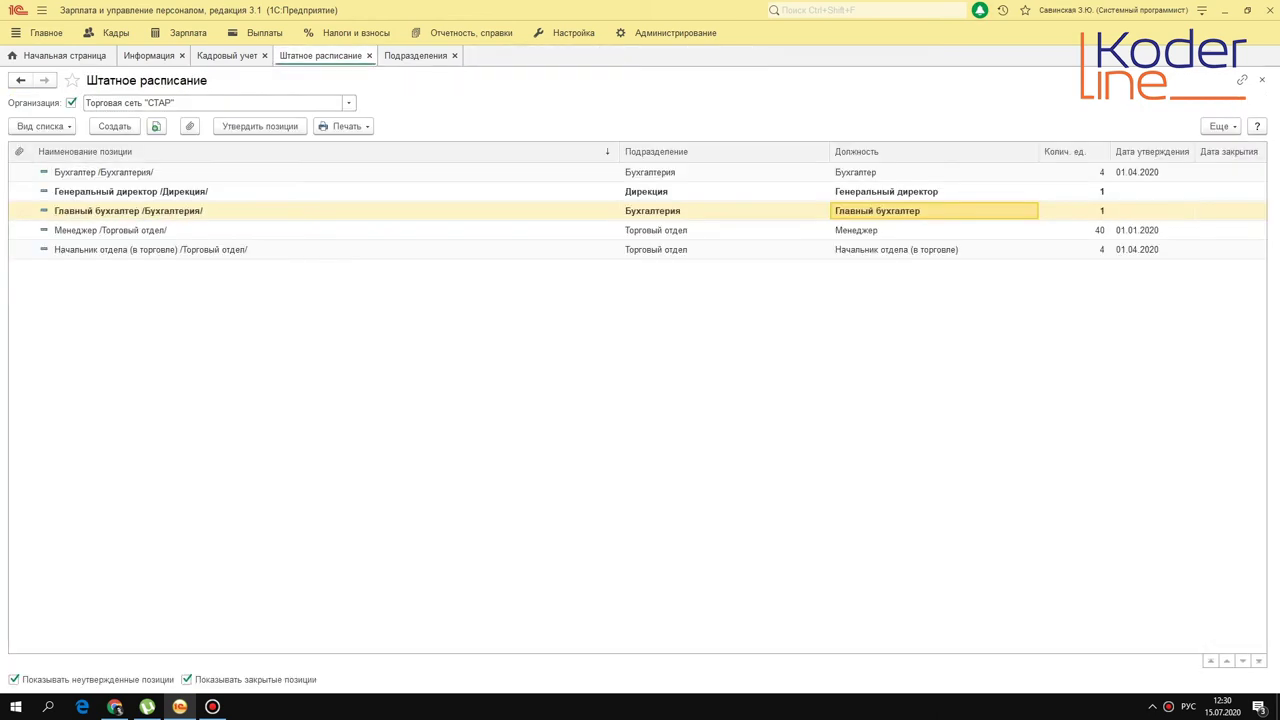
double_click(700, 229)
click(362, 127)
click(60, 103)
Approve the unapproved Генеральный директор, Главный бухгалтер and Менеджер positions from 01.04.2020 by approving the whole list at once
key(ctrl+a)
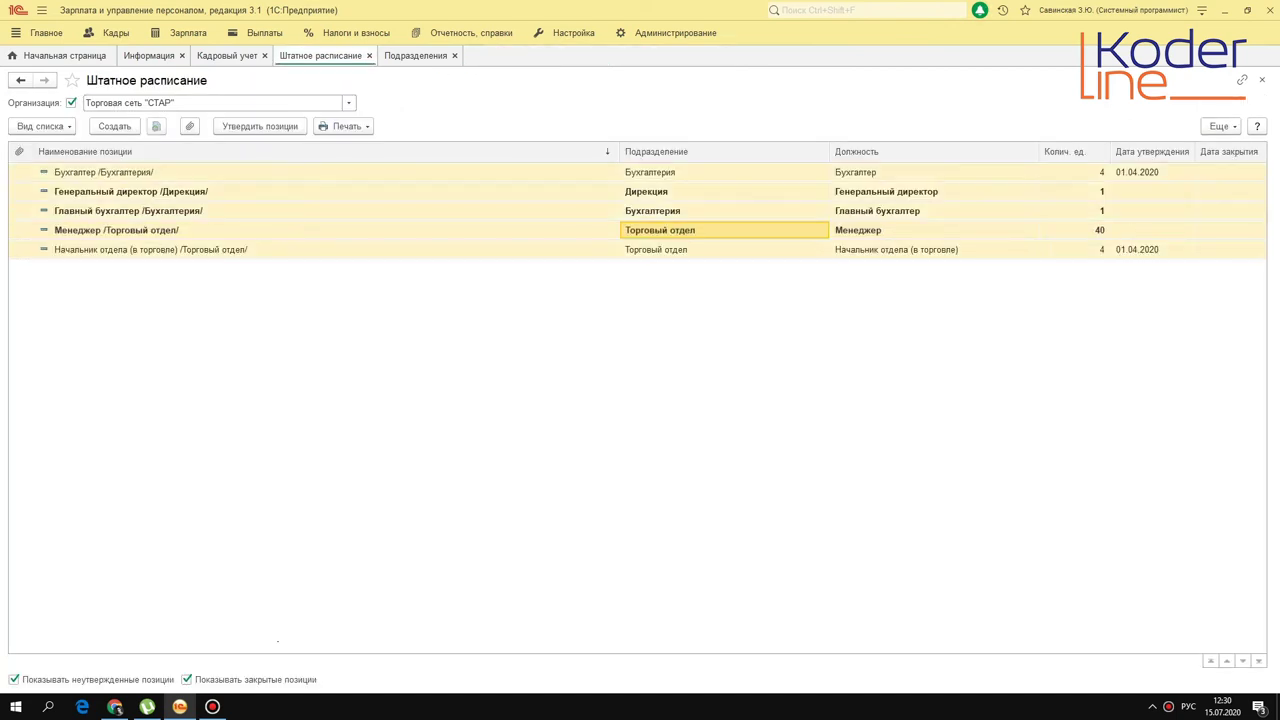
click(268, 126)
text(0104)
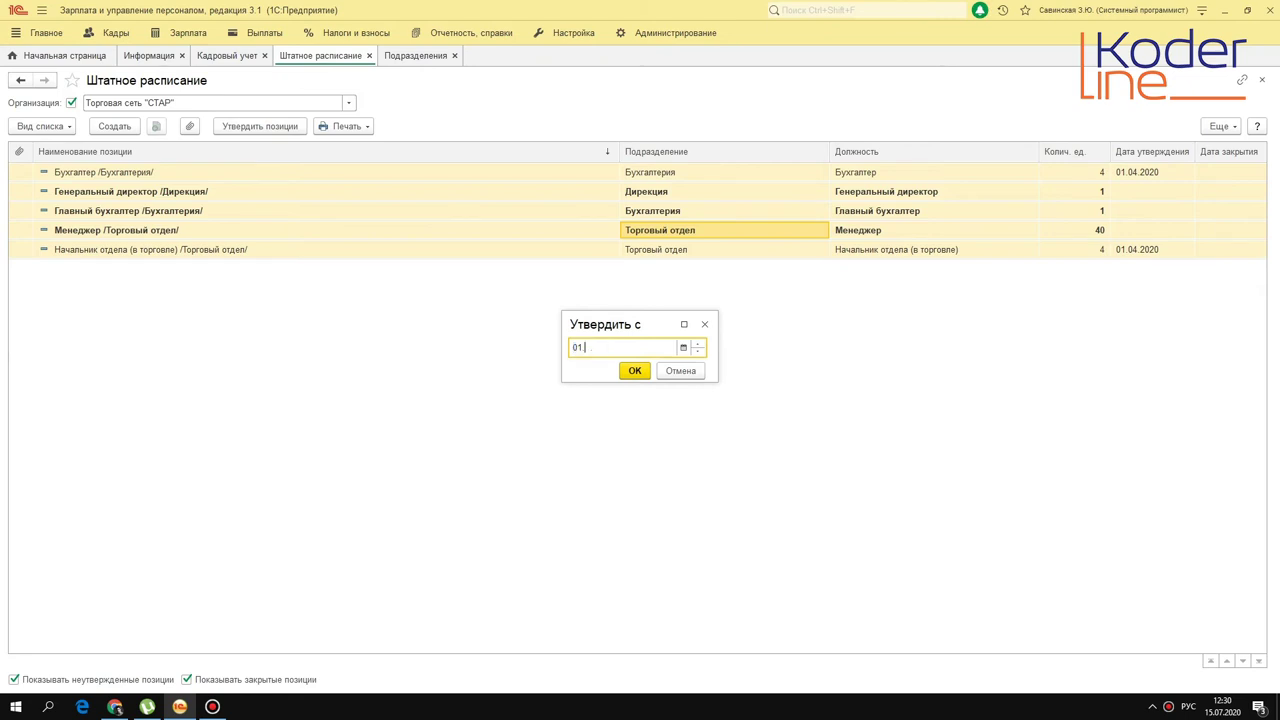
key(Tab)
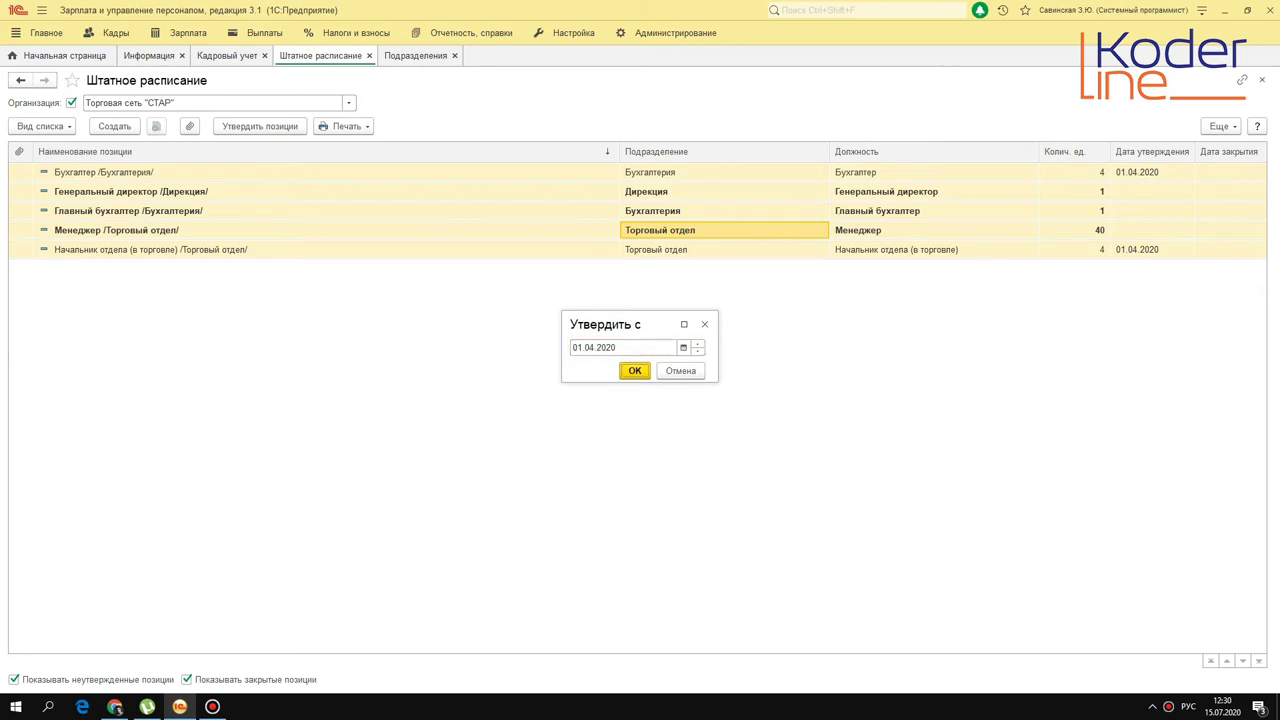
click(634, 371)
click(1133, 172)
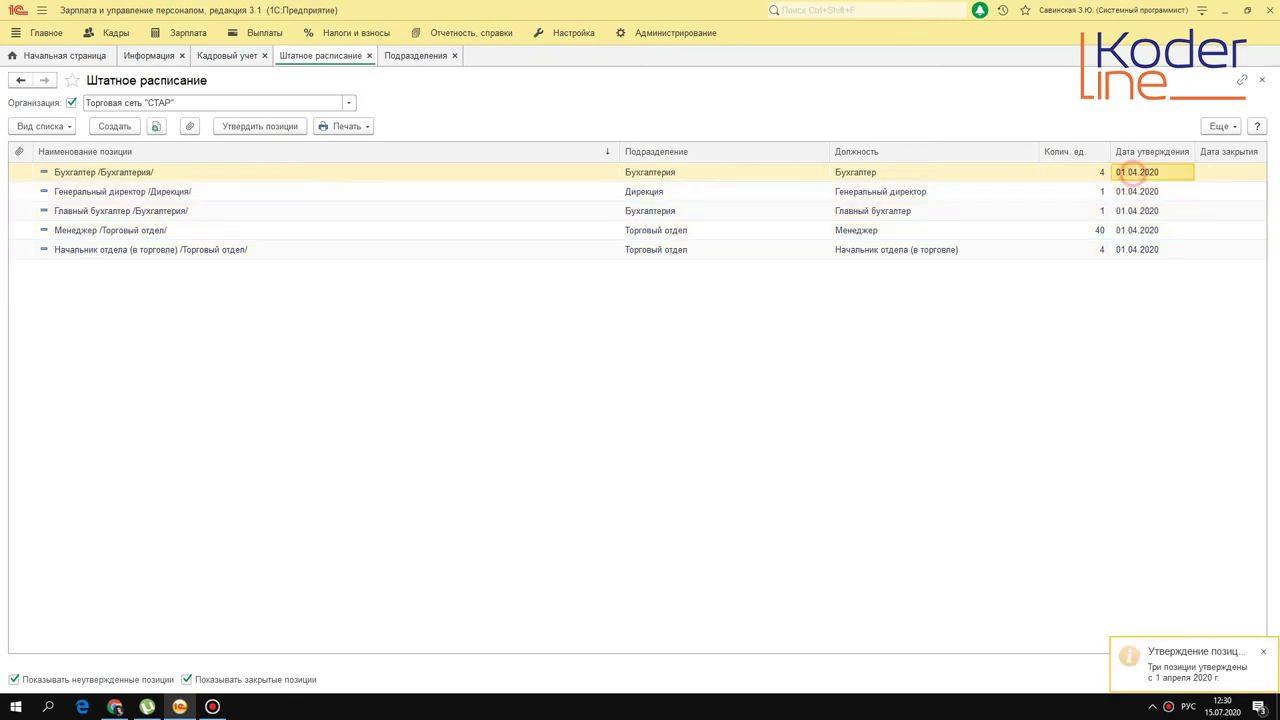
click(1137, 250)
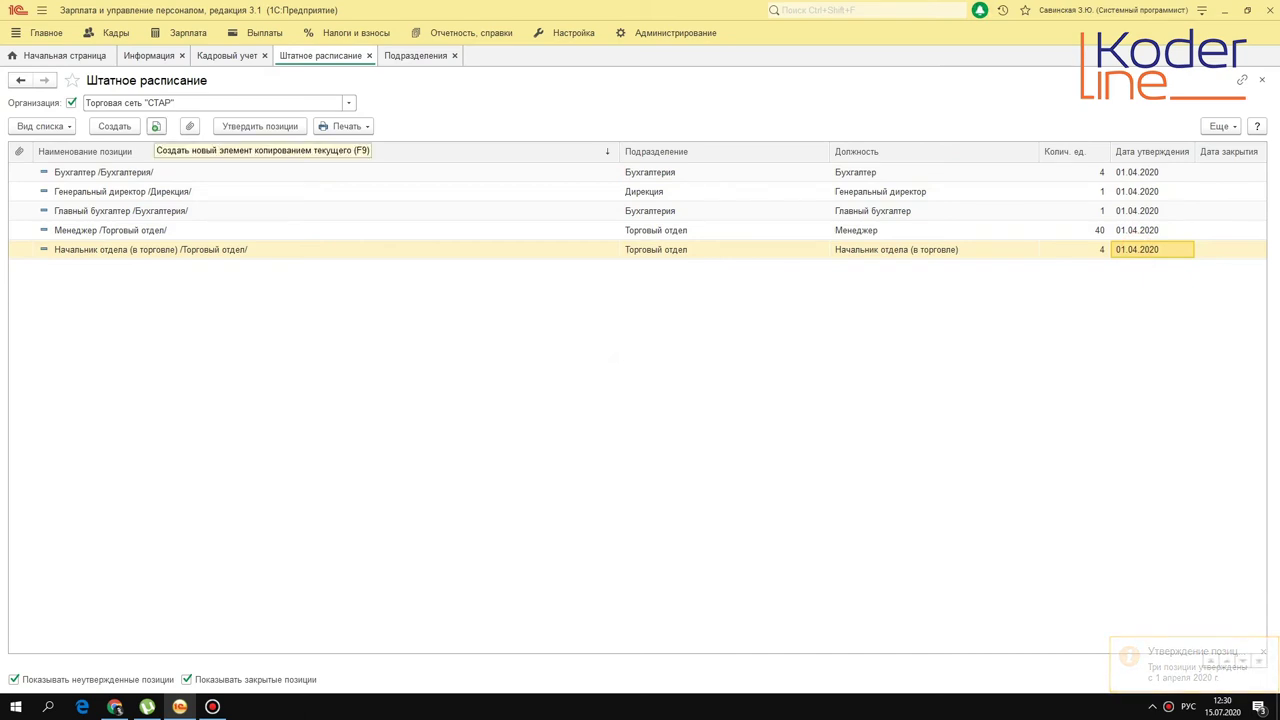
click(161, 248)
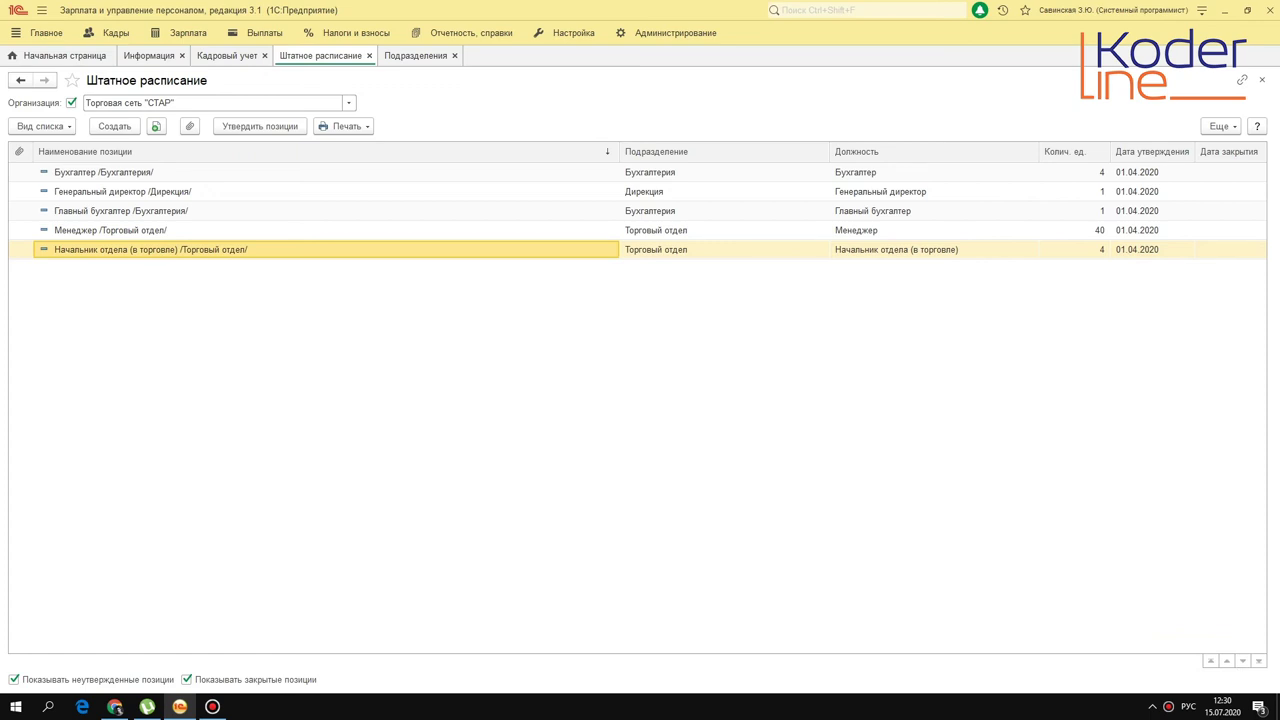
click(705, 251)
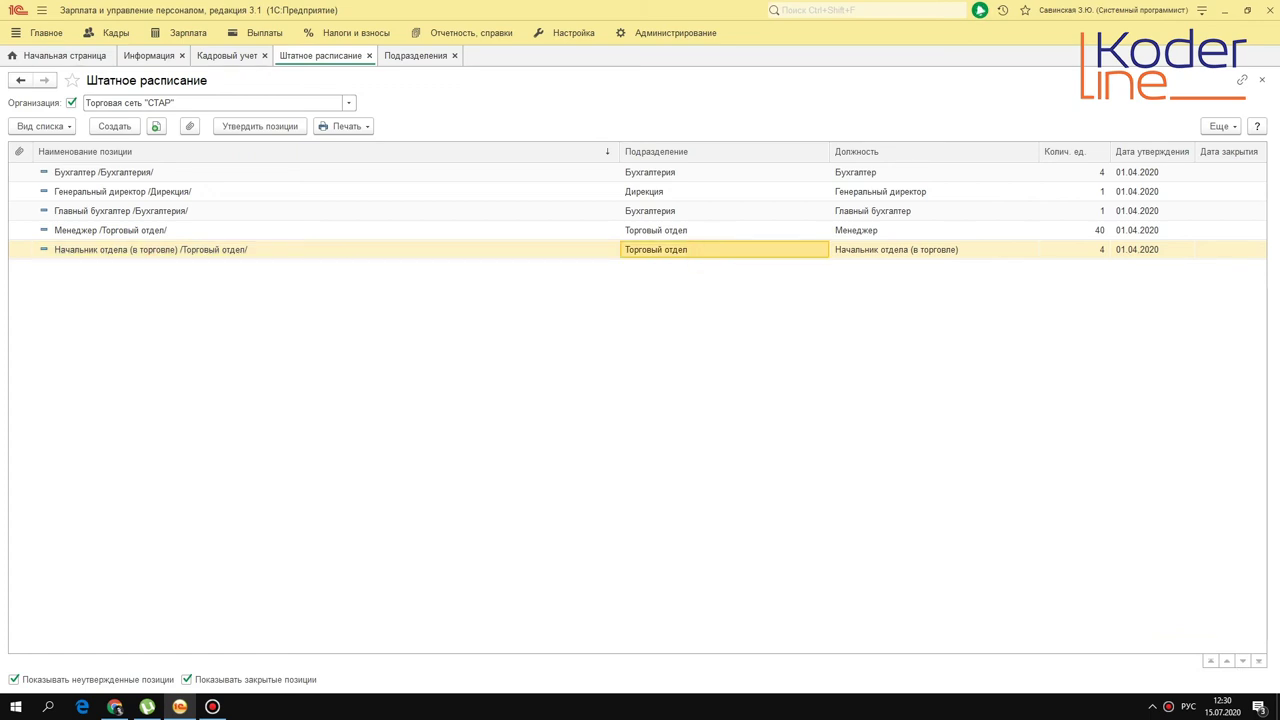
click(1137, 252)
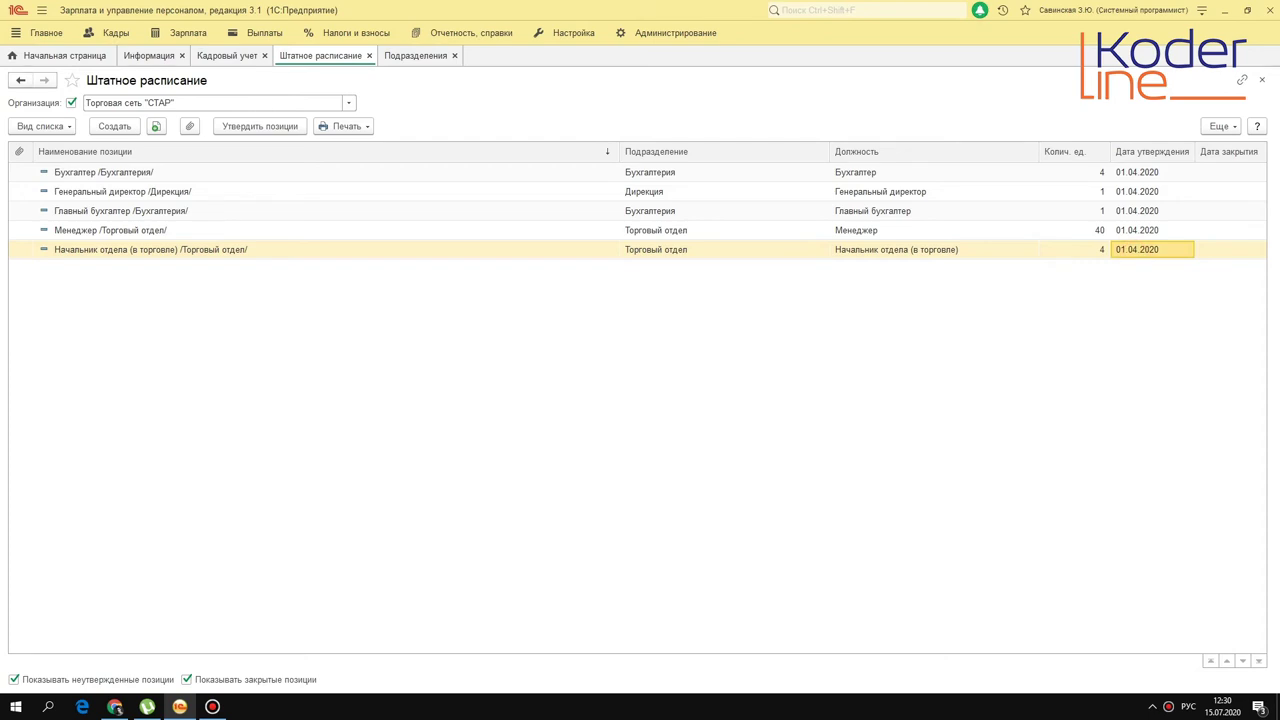
Start a copy of the Менеджер /Торговый отдел/ position, view its name declensions by case, and close the copy without saving
click(715, 232)
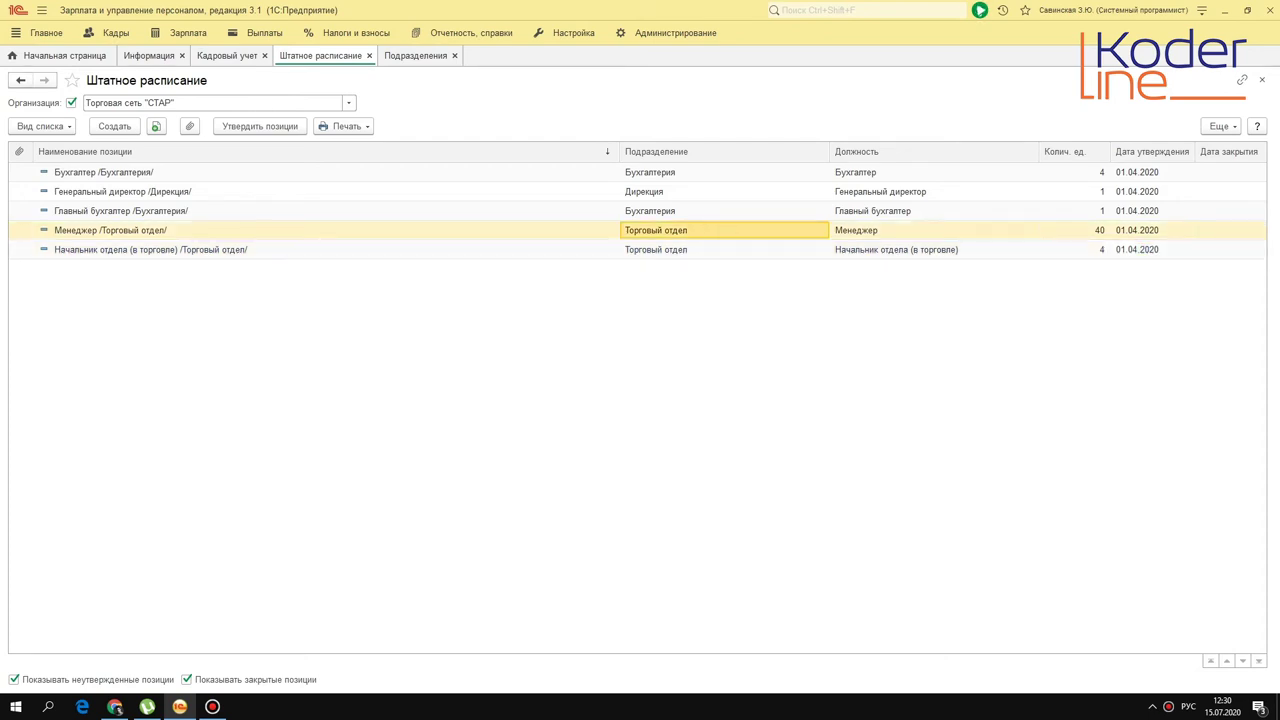
click(156, 126)
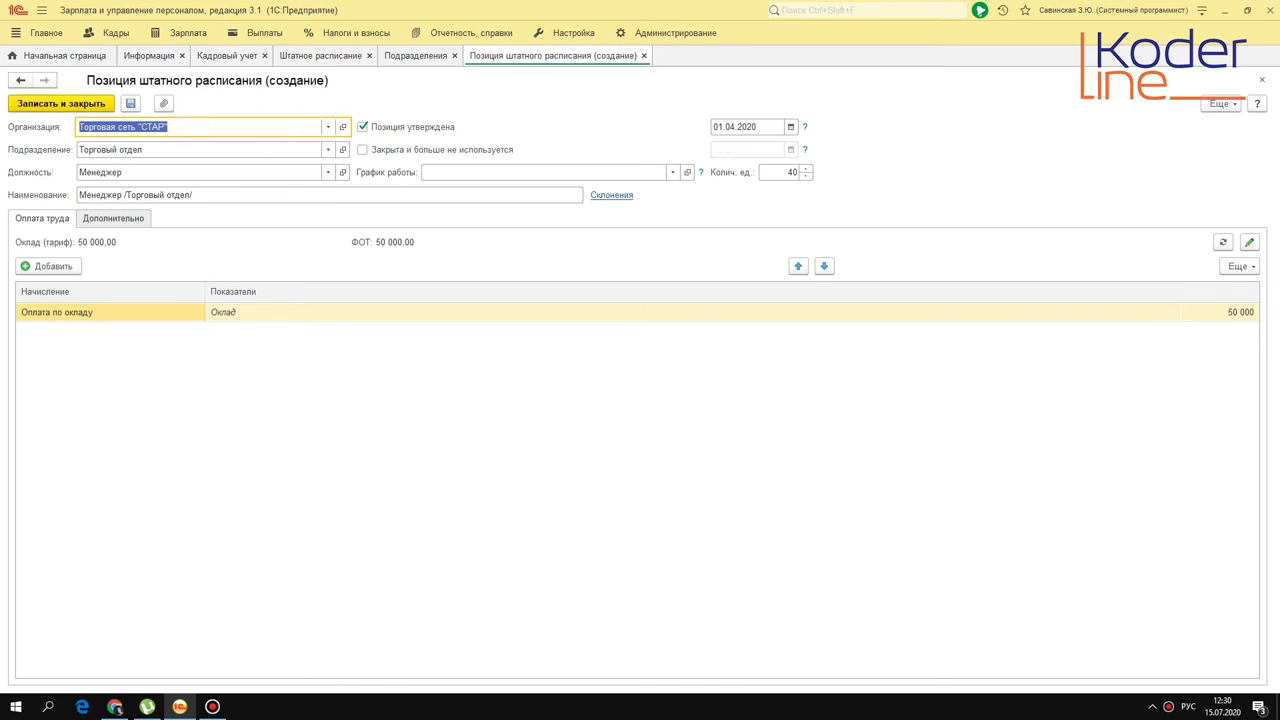
click(612, 195)
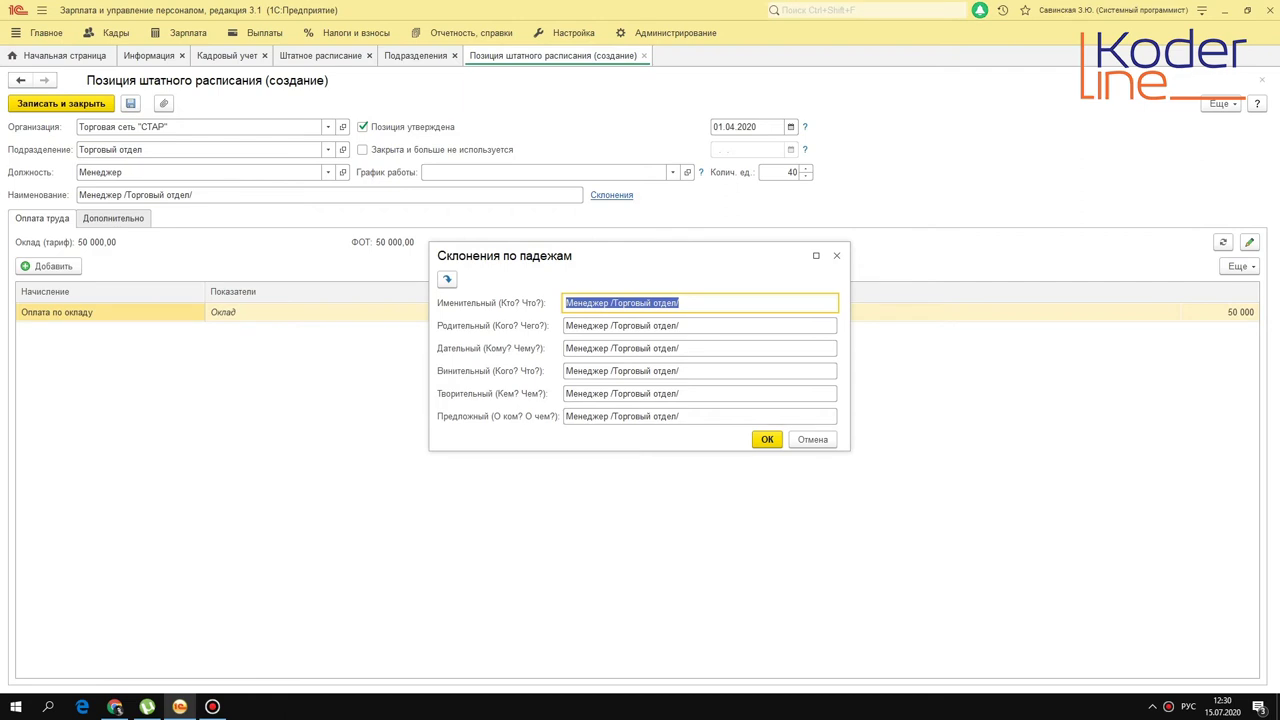
key(Return)
key(ctrl+Return)
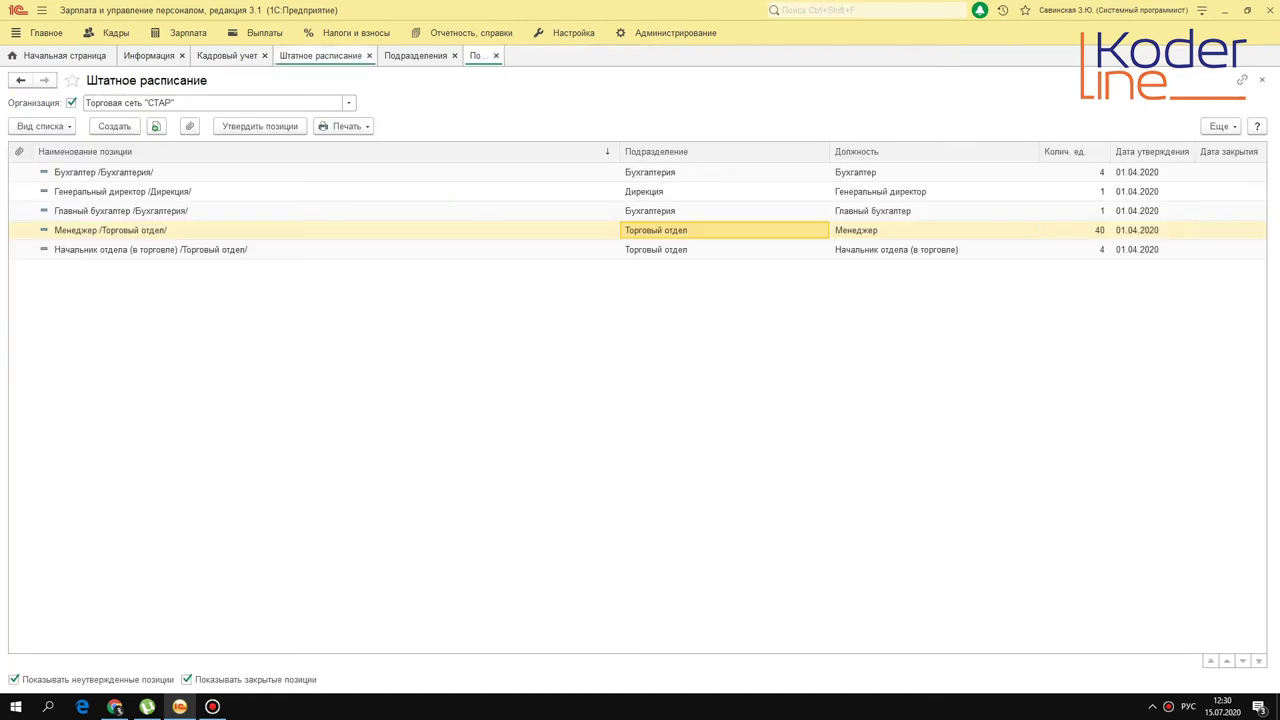
click(62, 126)
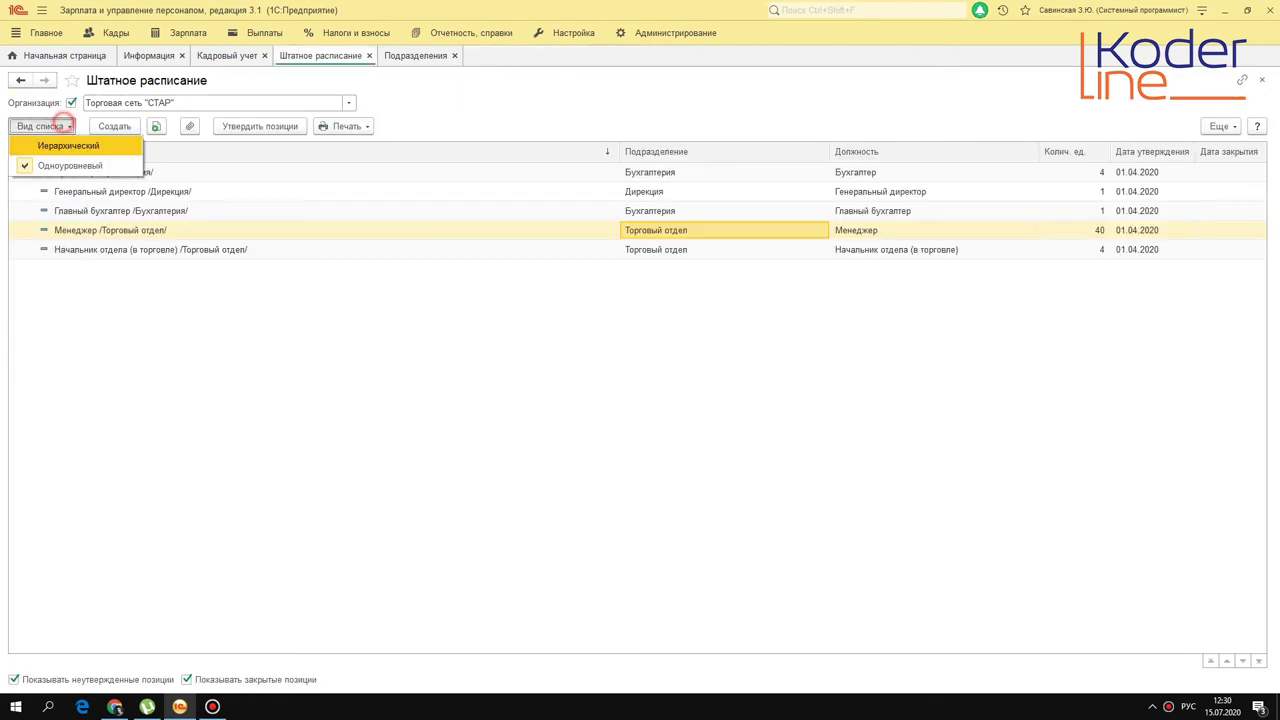
click(363, 214)
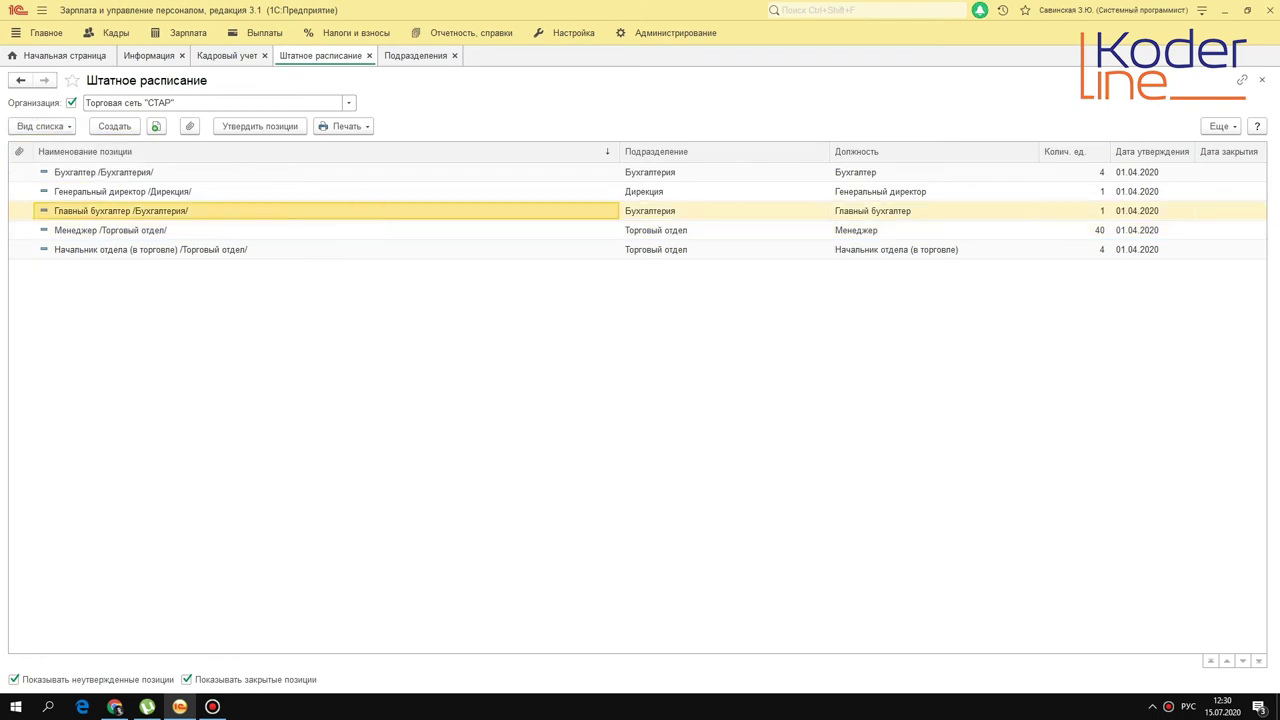
Select all positions in the staffing list, from Начальник отдела (в торговле) up to Бухгалтер
click(131, 250)
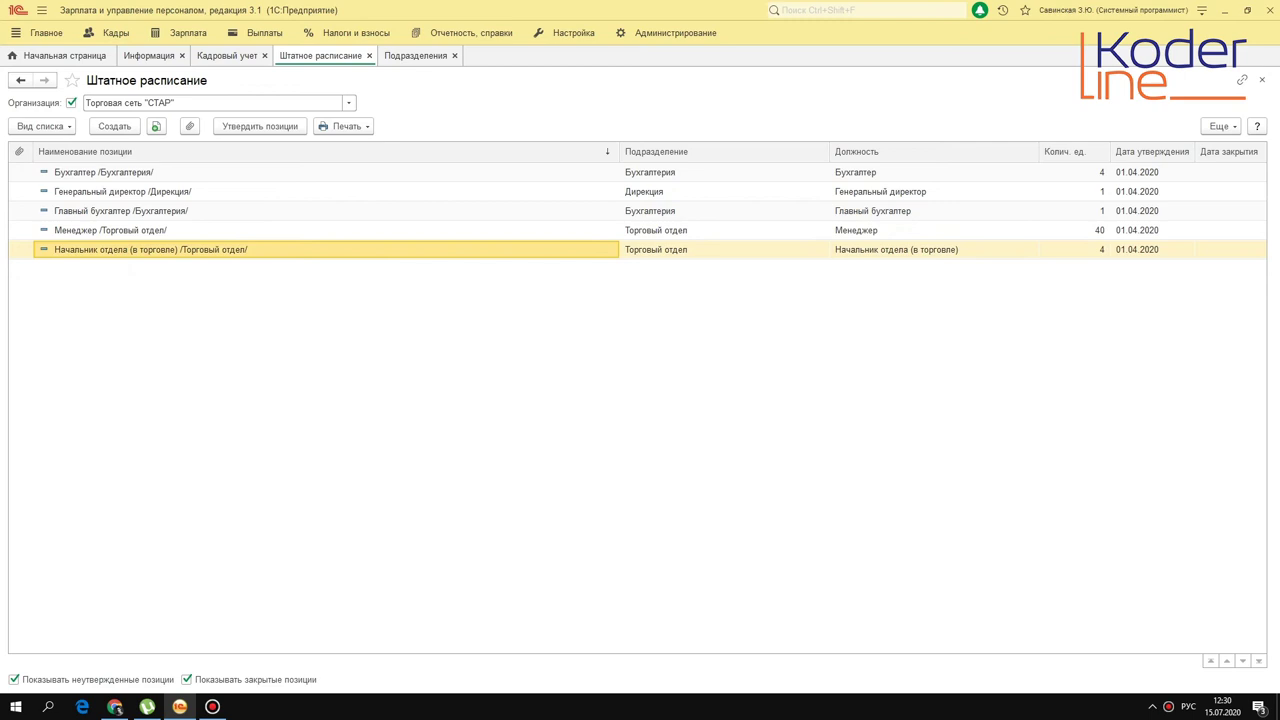
key(shift+Up)
key(shift+Up)
key(shift+Up)
key(shift+Up)
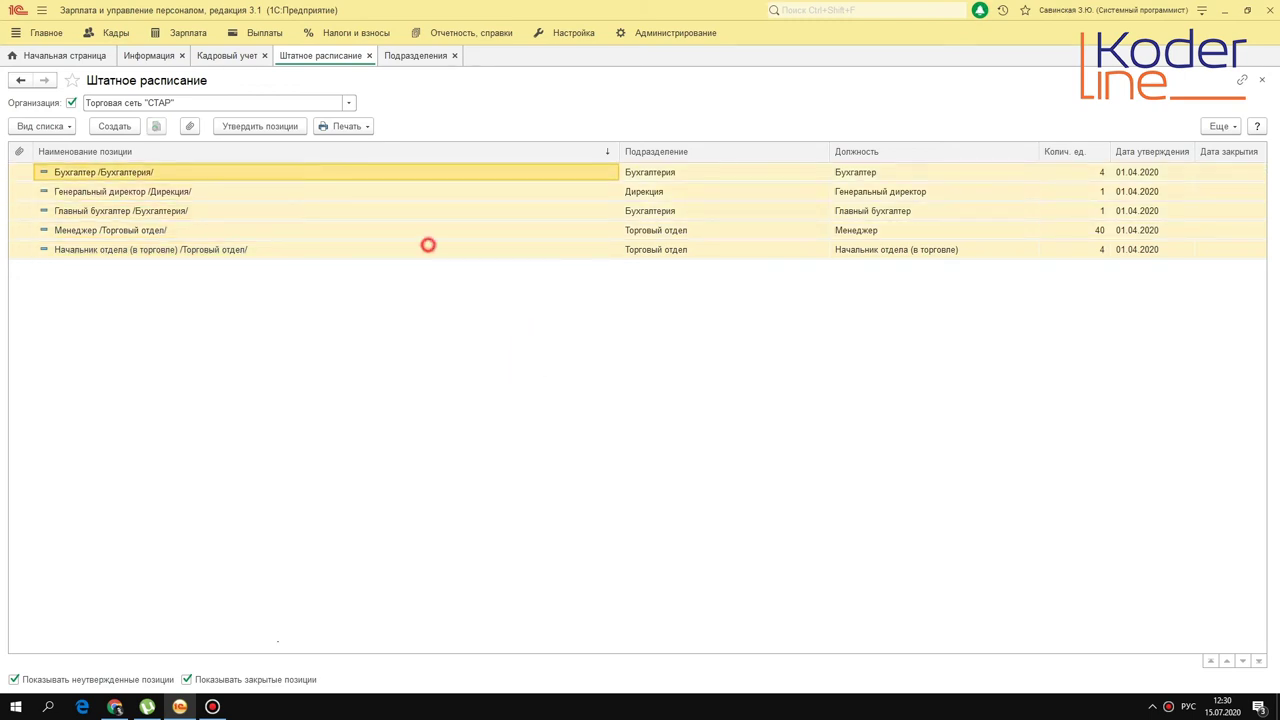
click(428, 249)
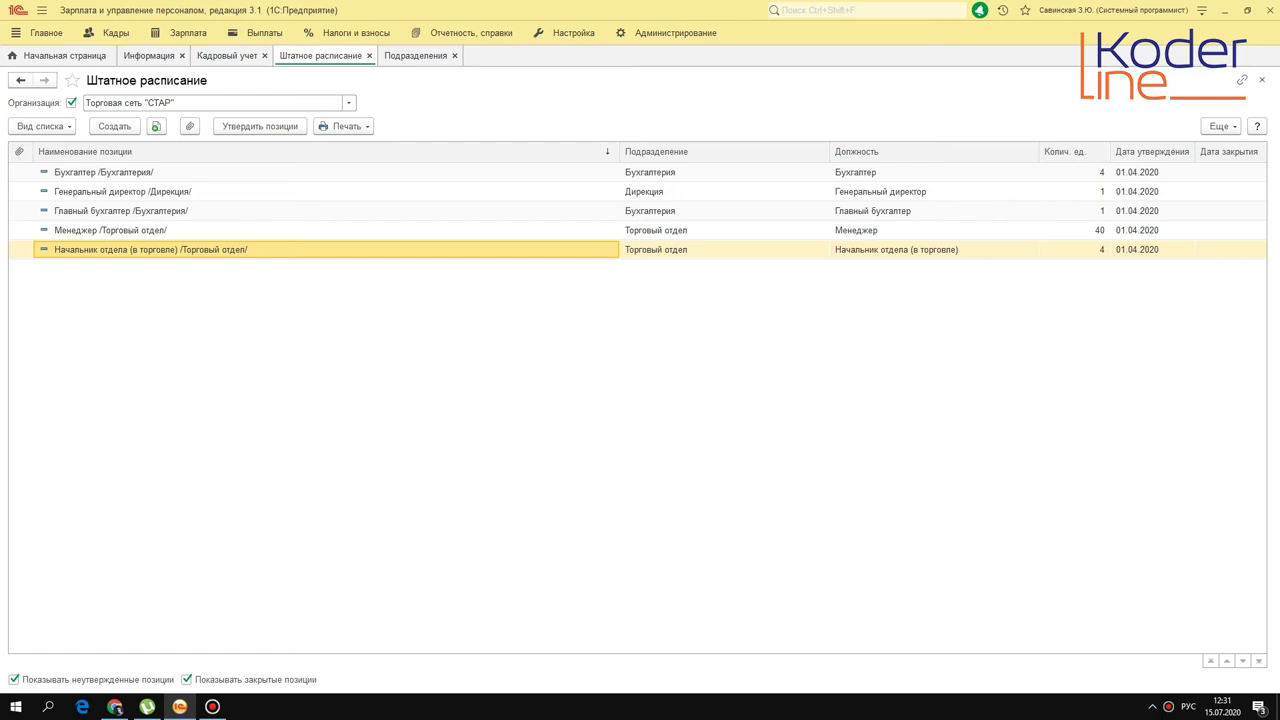
click(180, 172)
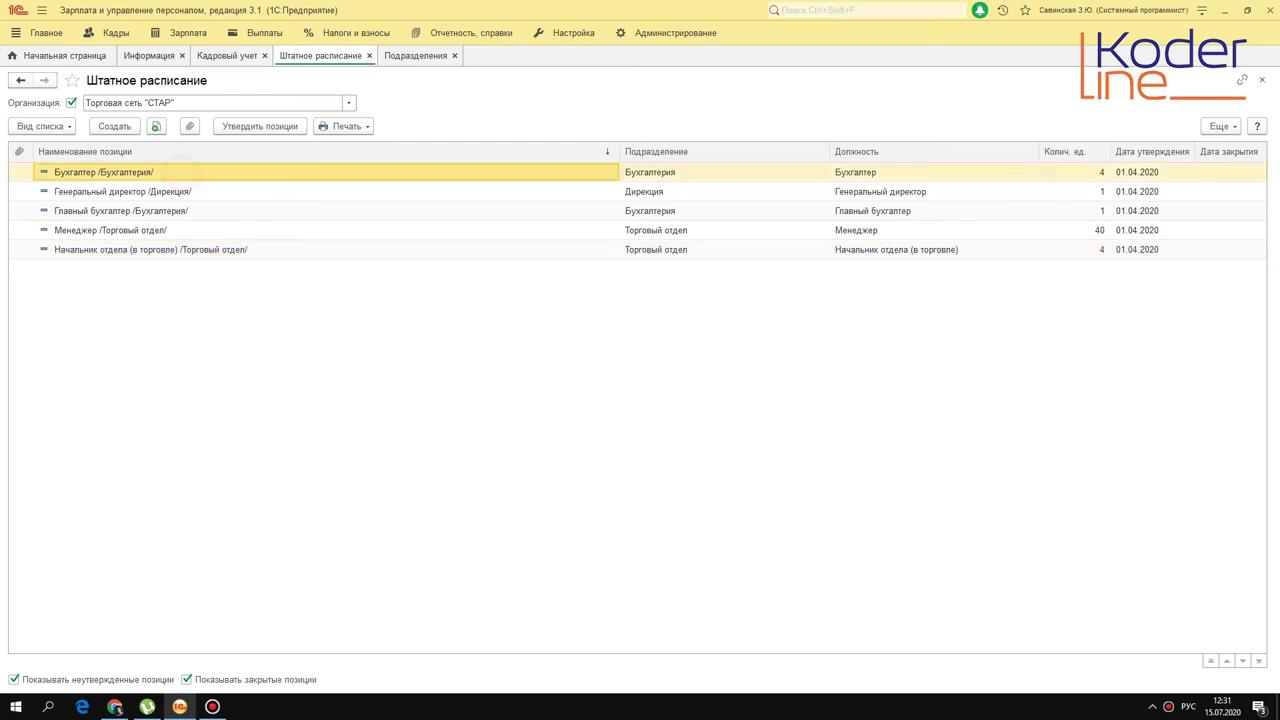
click(203, 191)
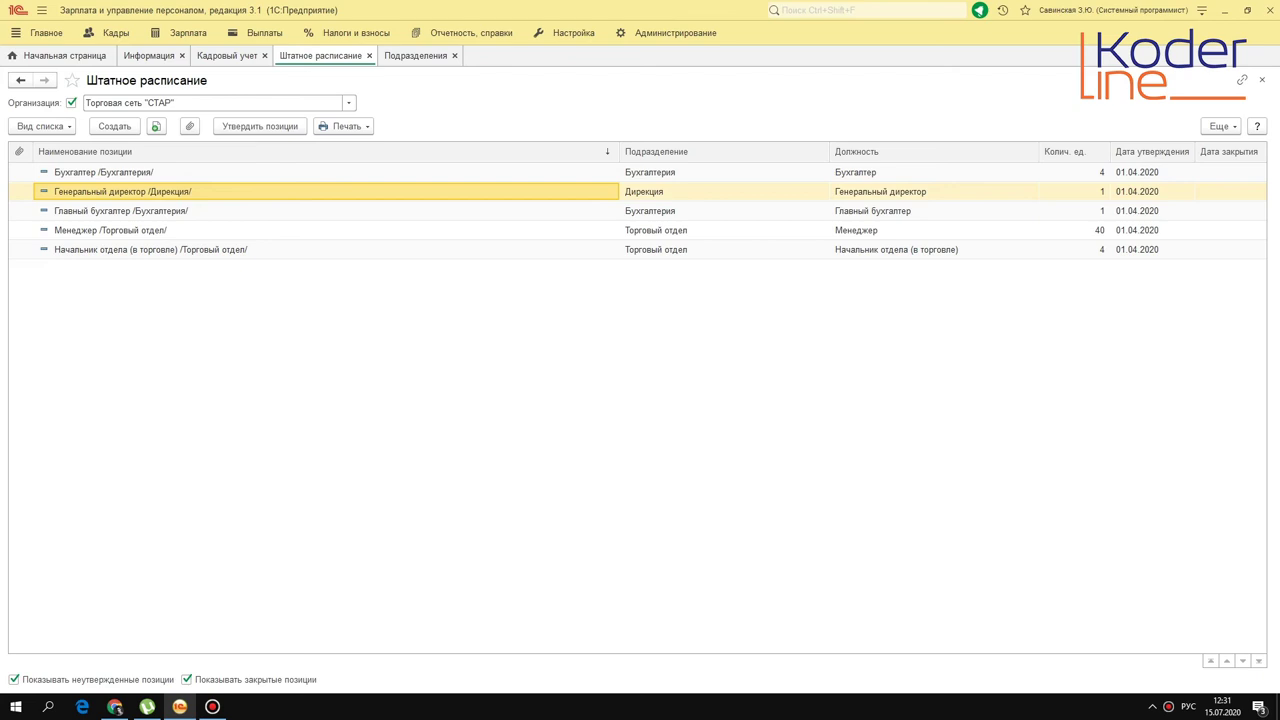
click(160, 103)
click(110, 191)
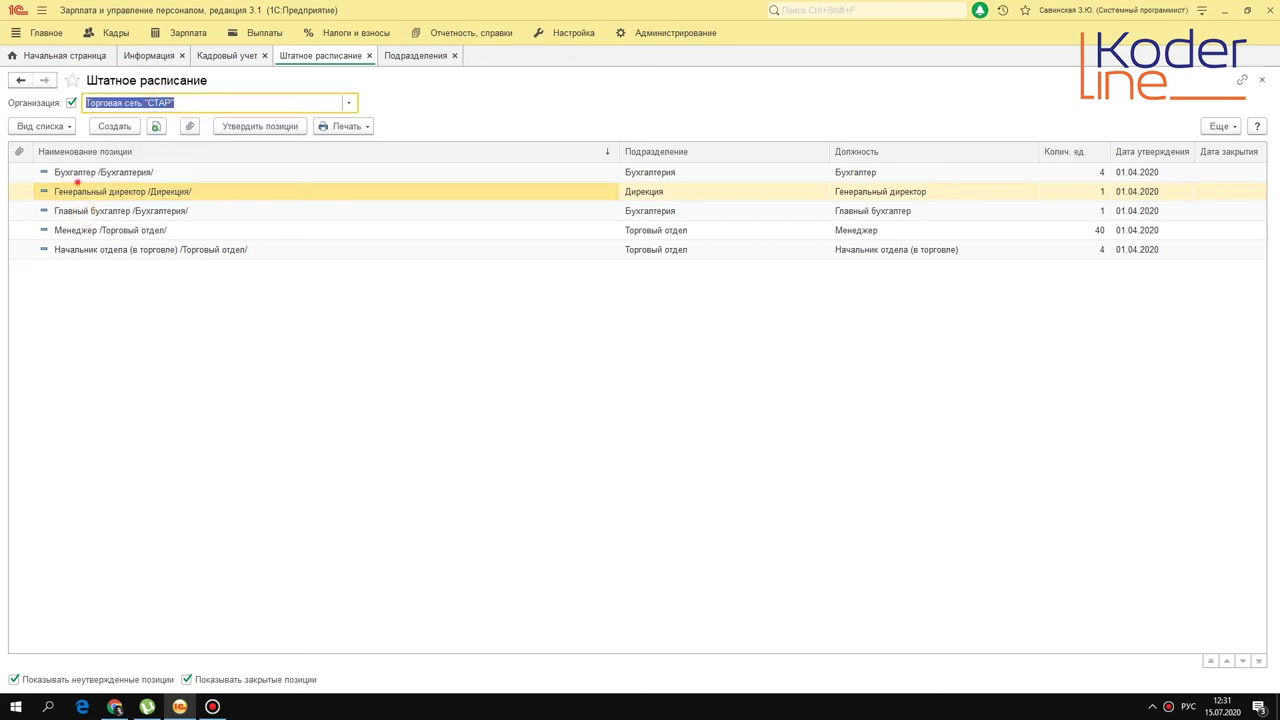
Create a Прием на работу document from the hiring, transfer and dismissal list and set its organization to Торговая сеть "СТАР"
click(115, 32)
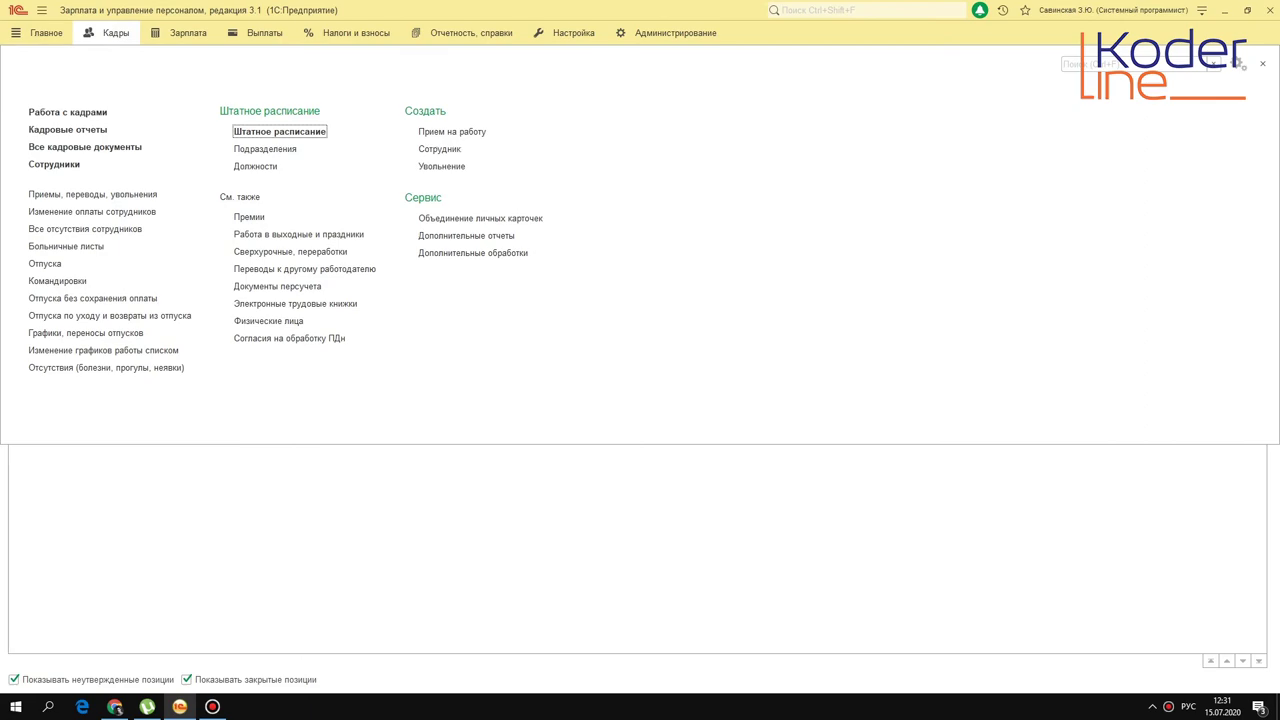
click(134, 194)
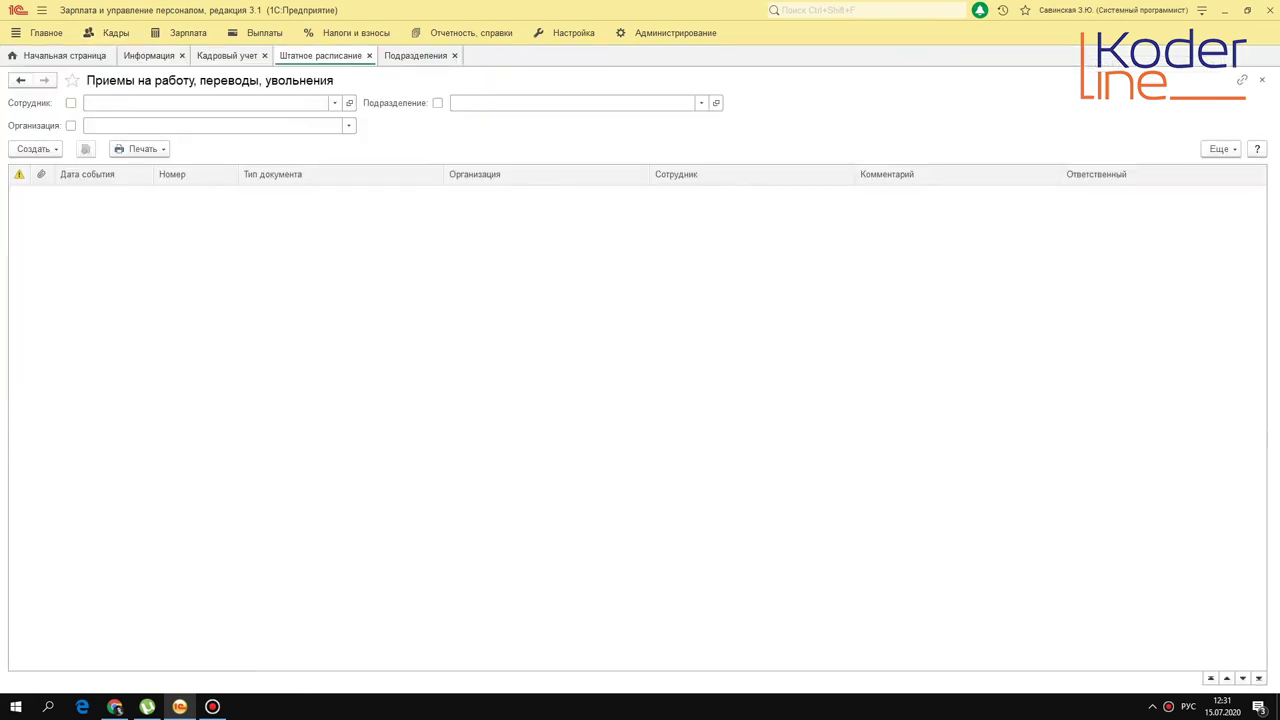
click(33, 148)
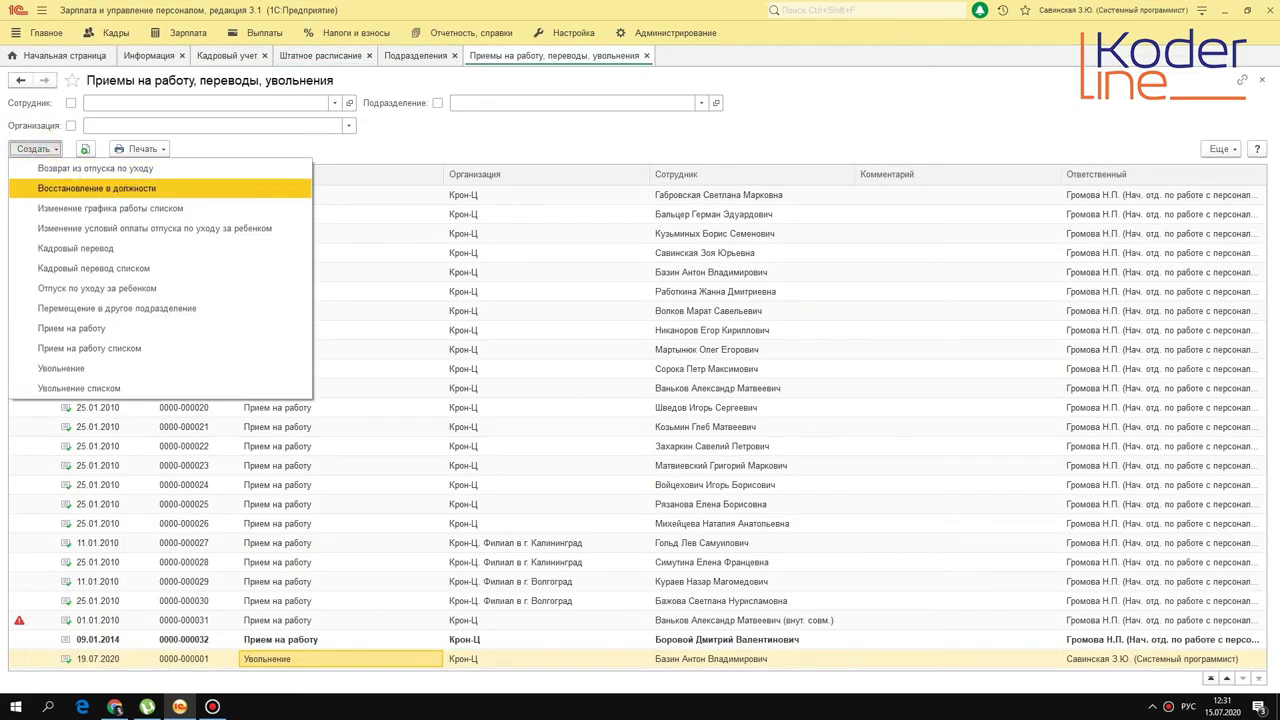
click(150, 330)
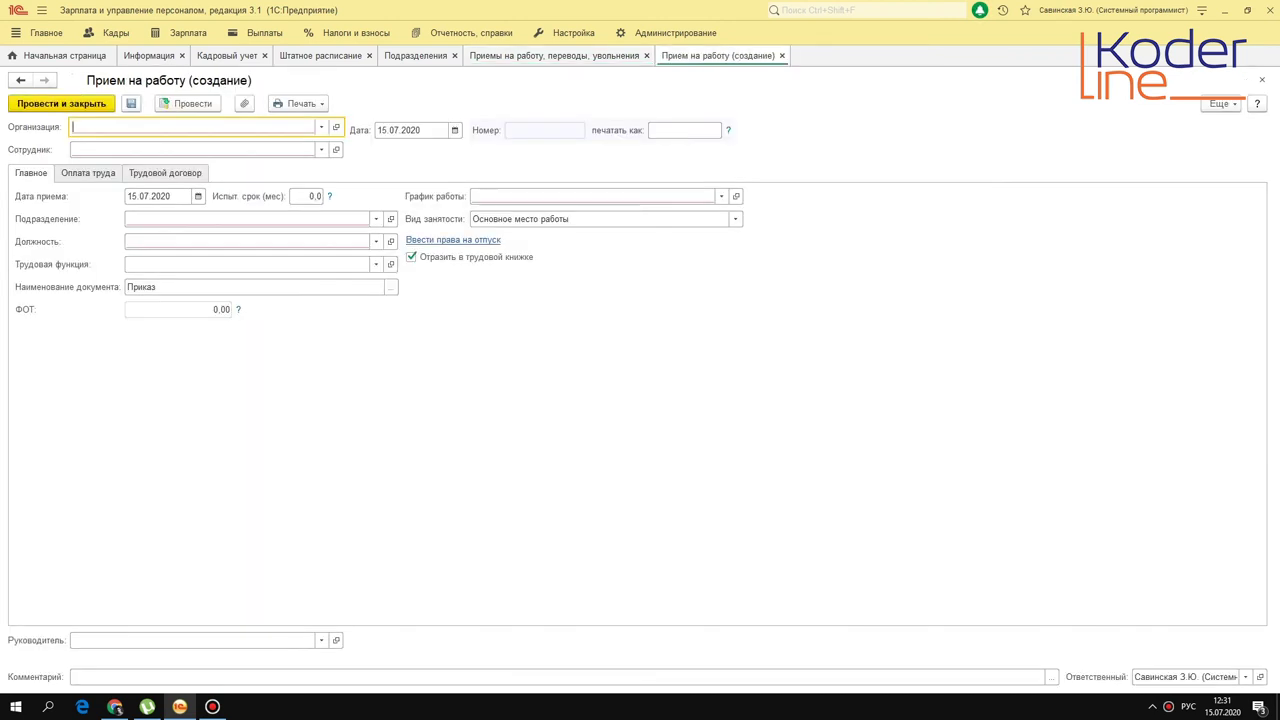
click(321, 127)
click(166, 206)
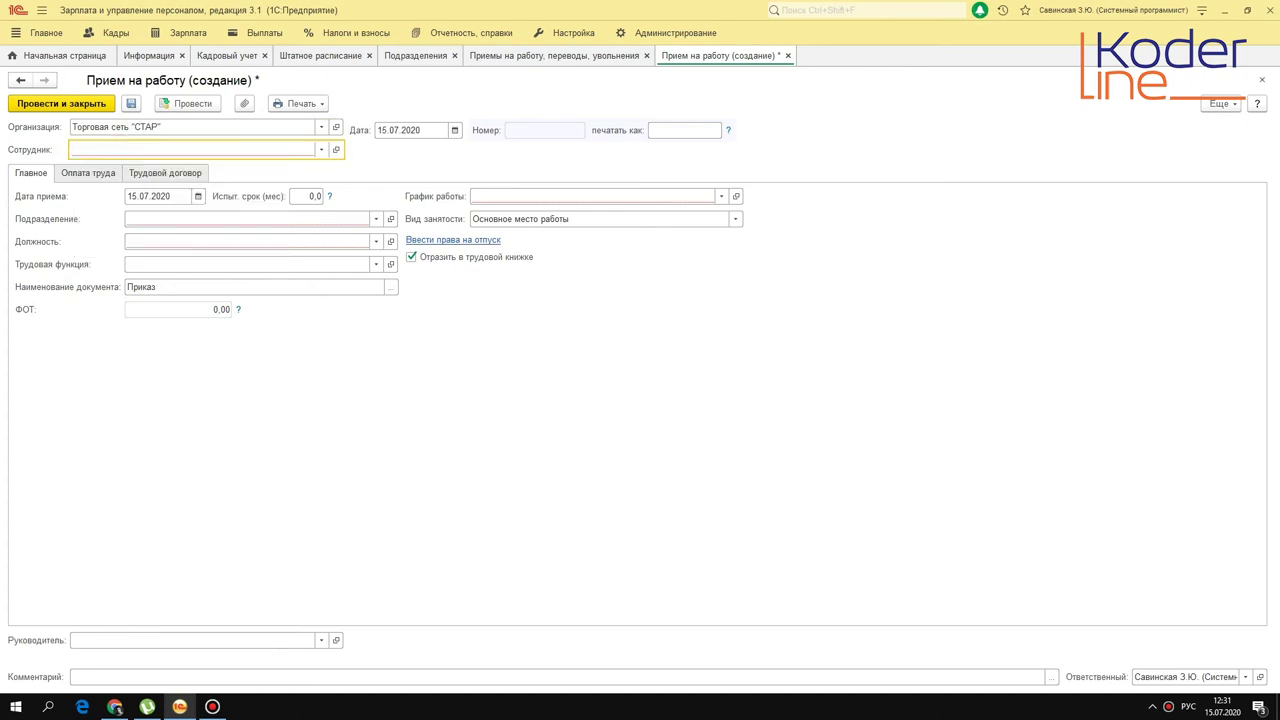
Open the employee selection list for the hiring document, show it by departments and look through Бухгалтерия and Торговый отдел
key(F4)
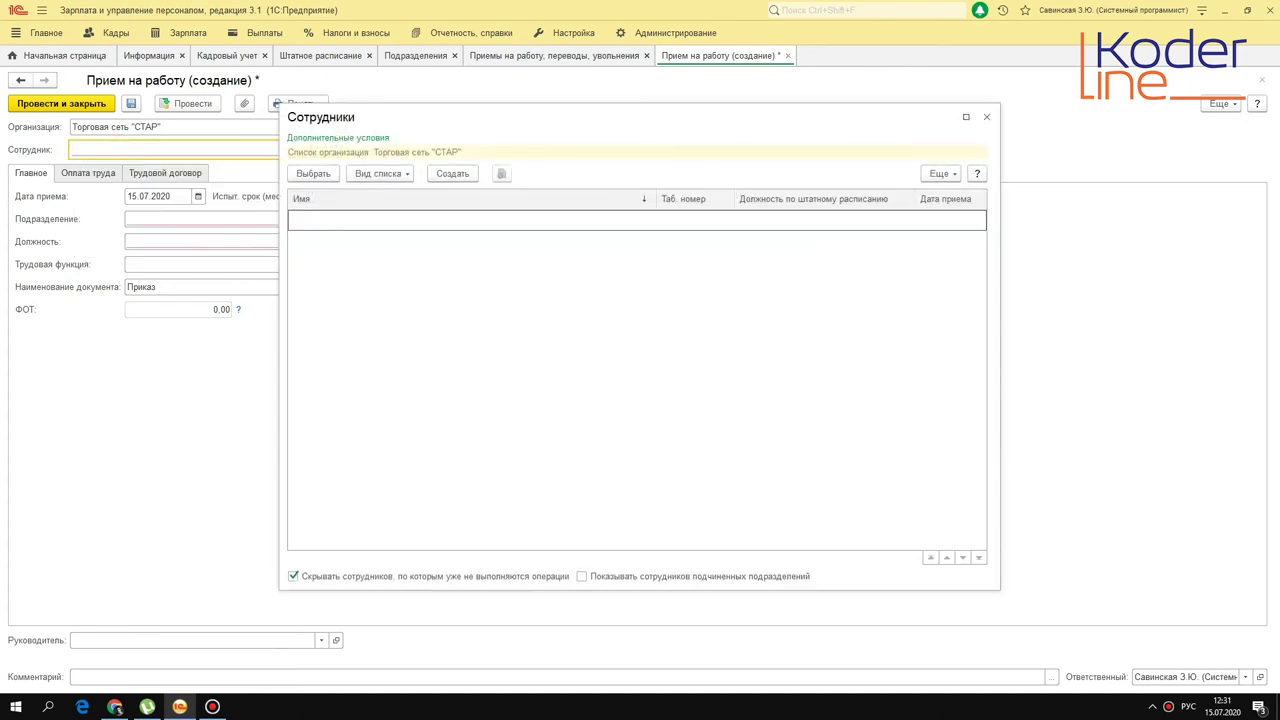
click(378, 173)
click(409, 214)
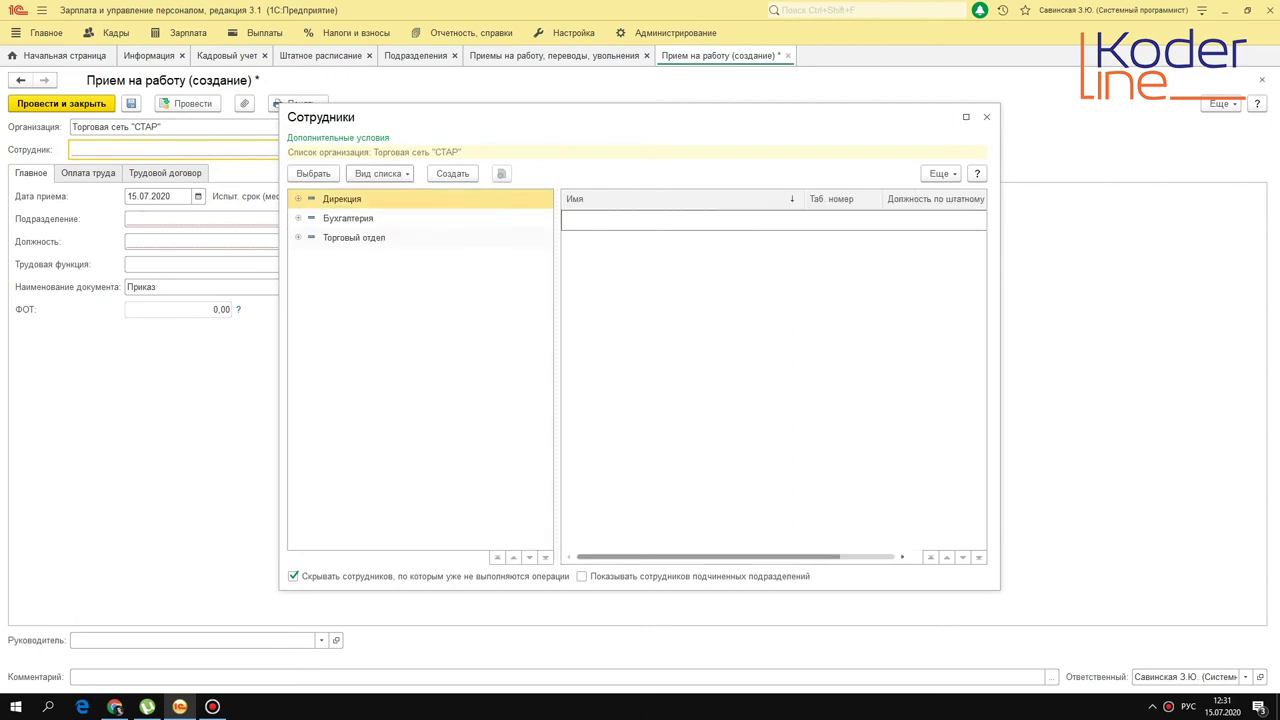
click(350, 218)
click(358, 238)
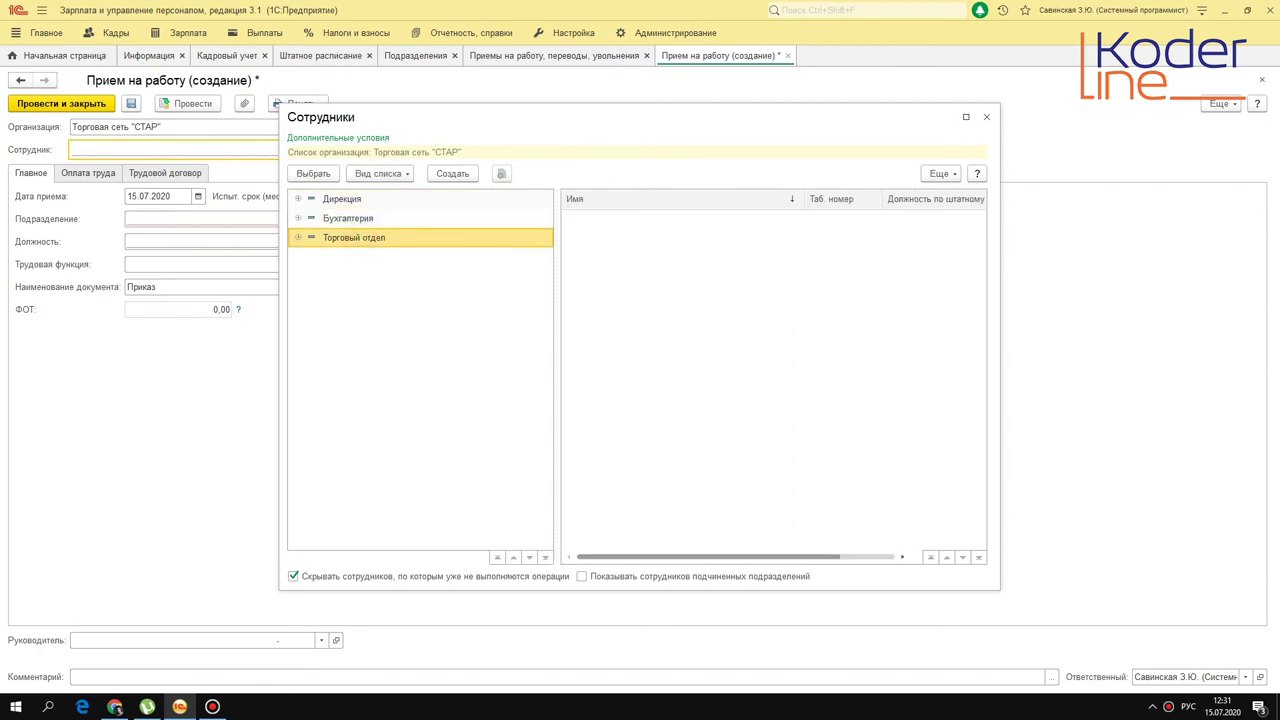
Create a new employee of Торговая сеть "СТАР" with the employee's full name and save the record into the hiring document
click(449, 173)
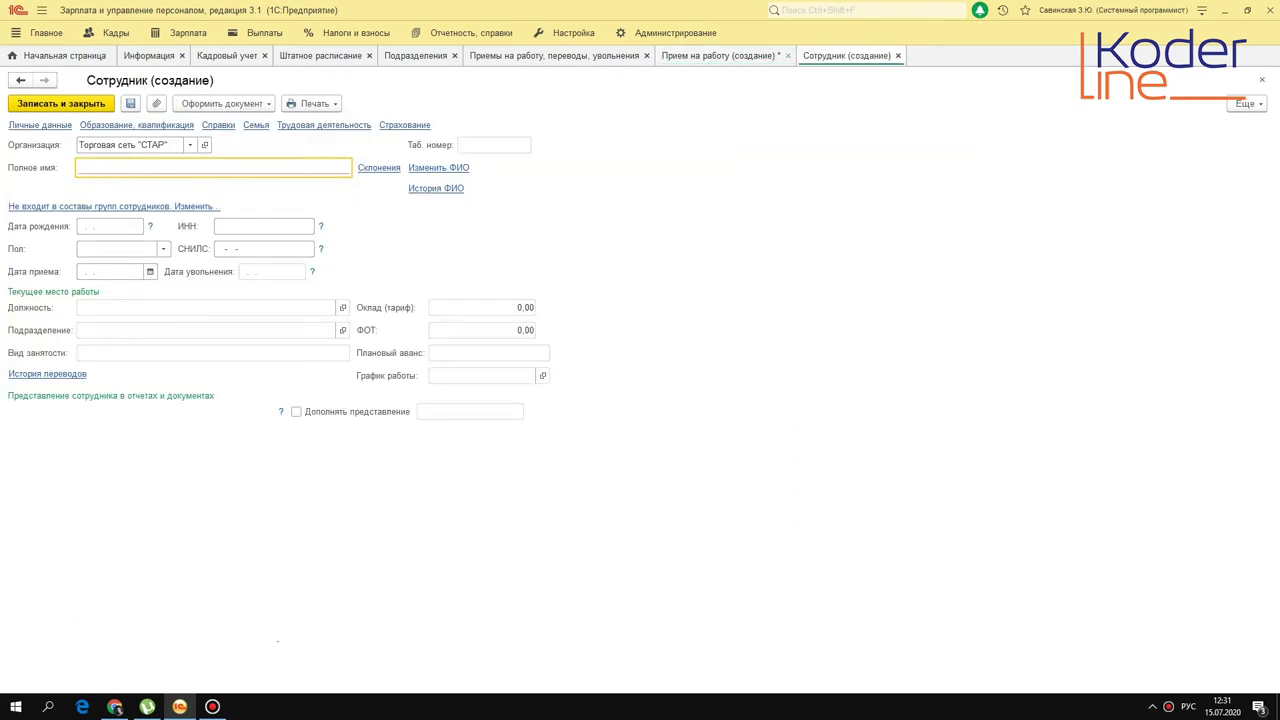
text(И)
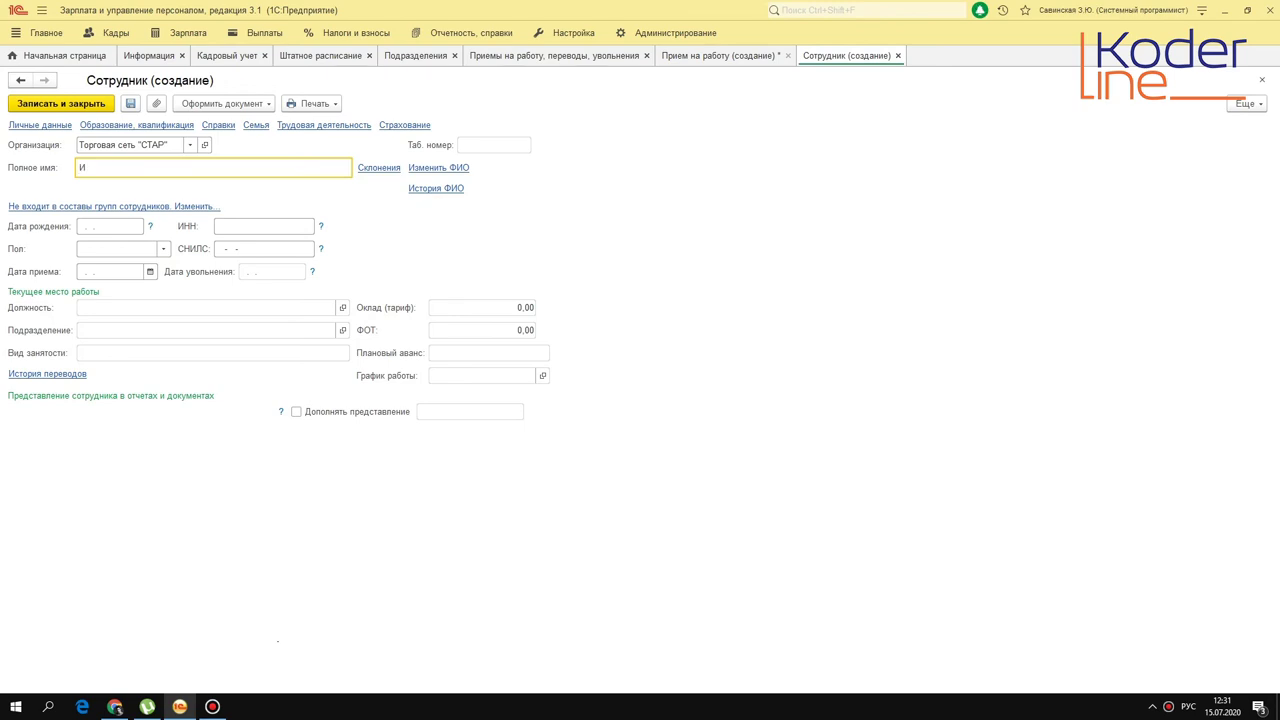
text(ванов Иван Иванович)
key(ctrl+Return)
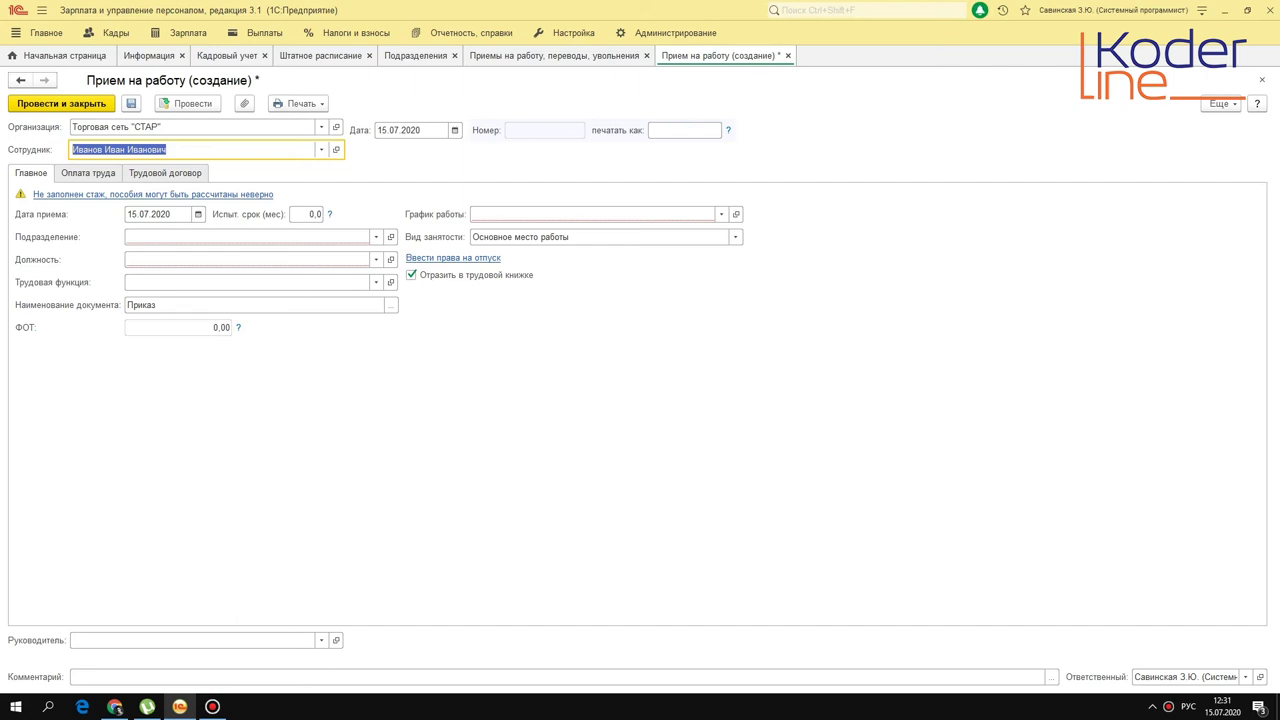
Set the hiring document's department to Дирекция and its position to Генеральный директор /Дирекция/, and check the ФОТ value
click(250, 237)
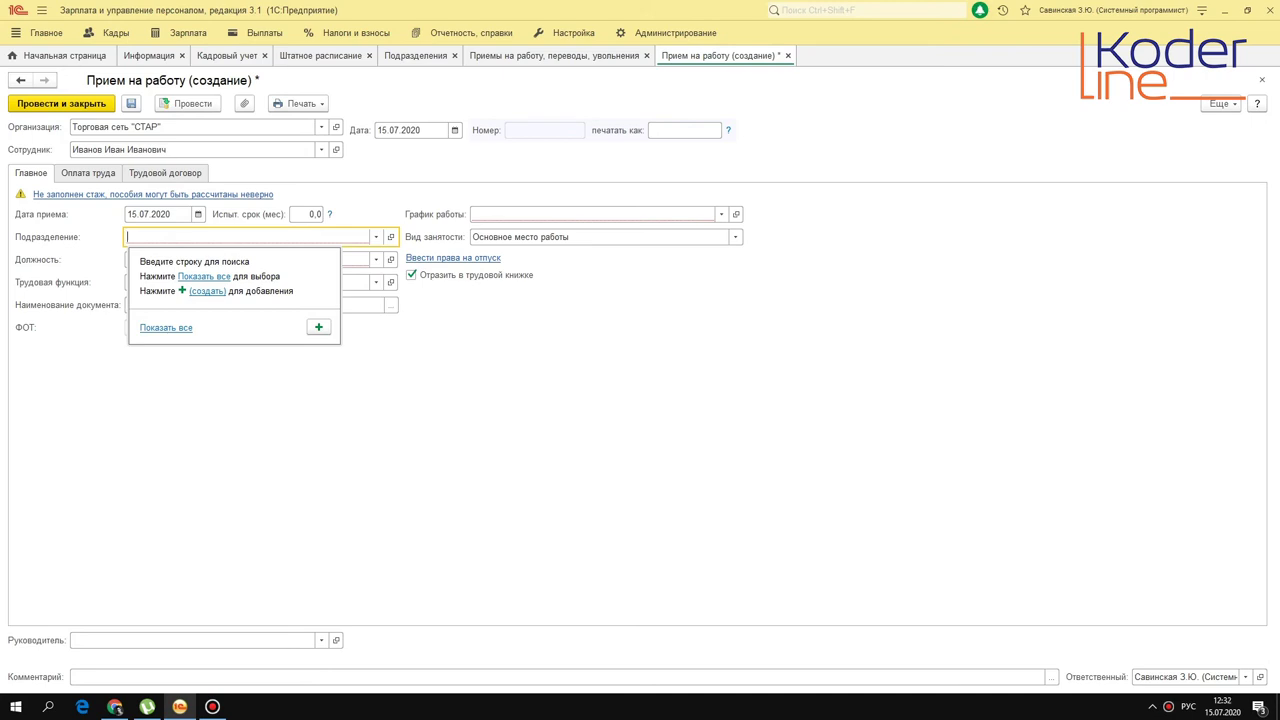
key(F4)
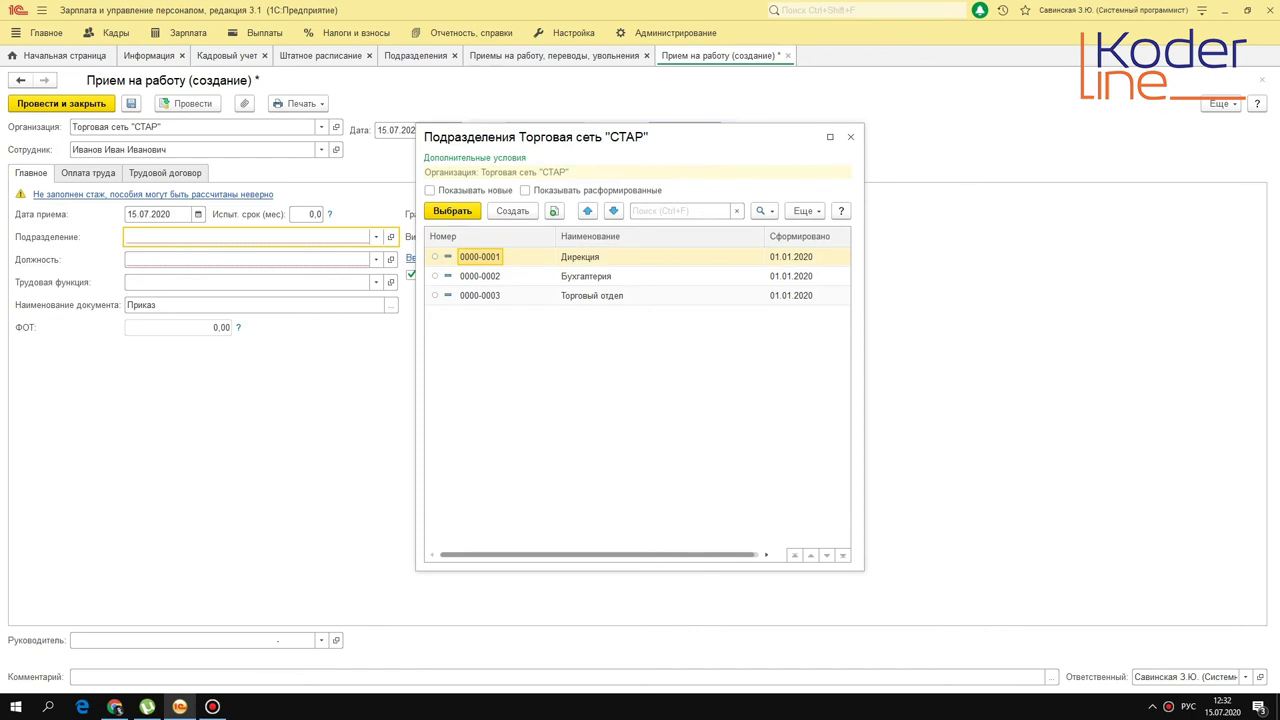
double_click(583, 257)
click(206, 259)
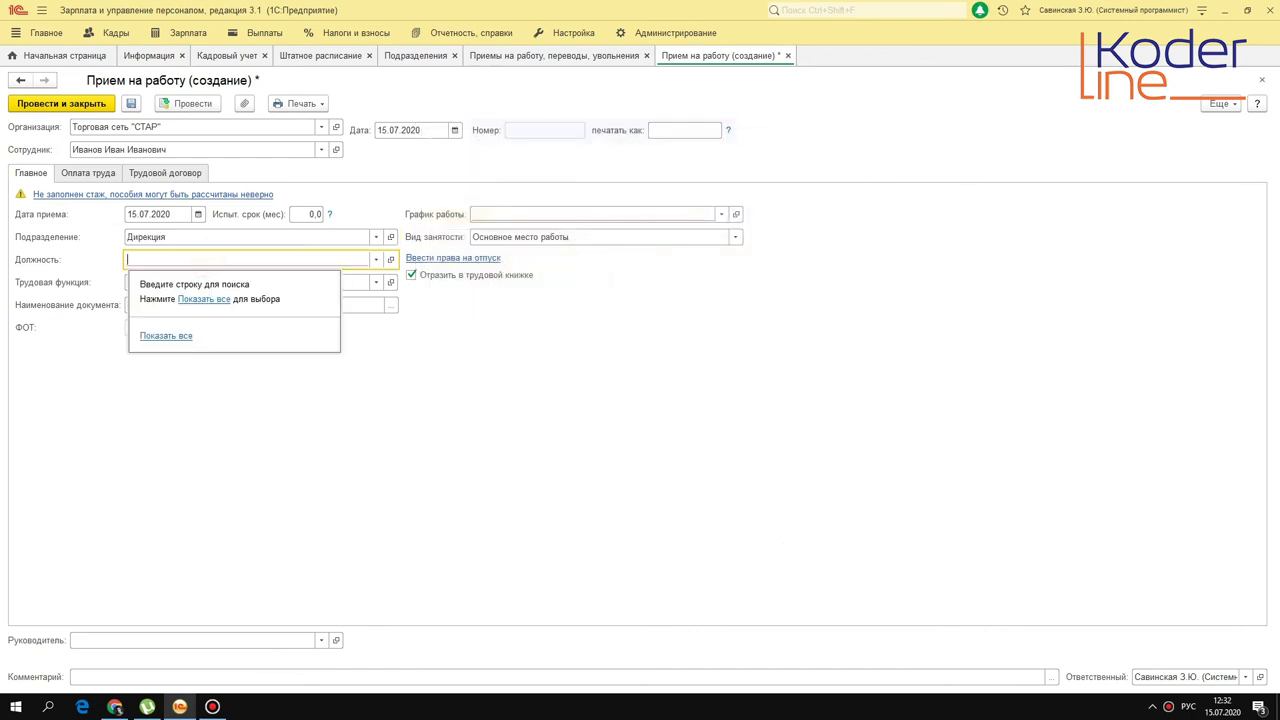
key(F4)
click(533, 255)
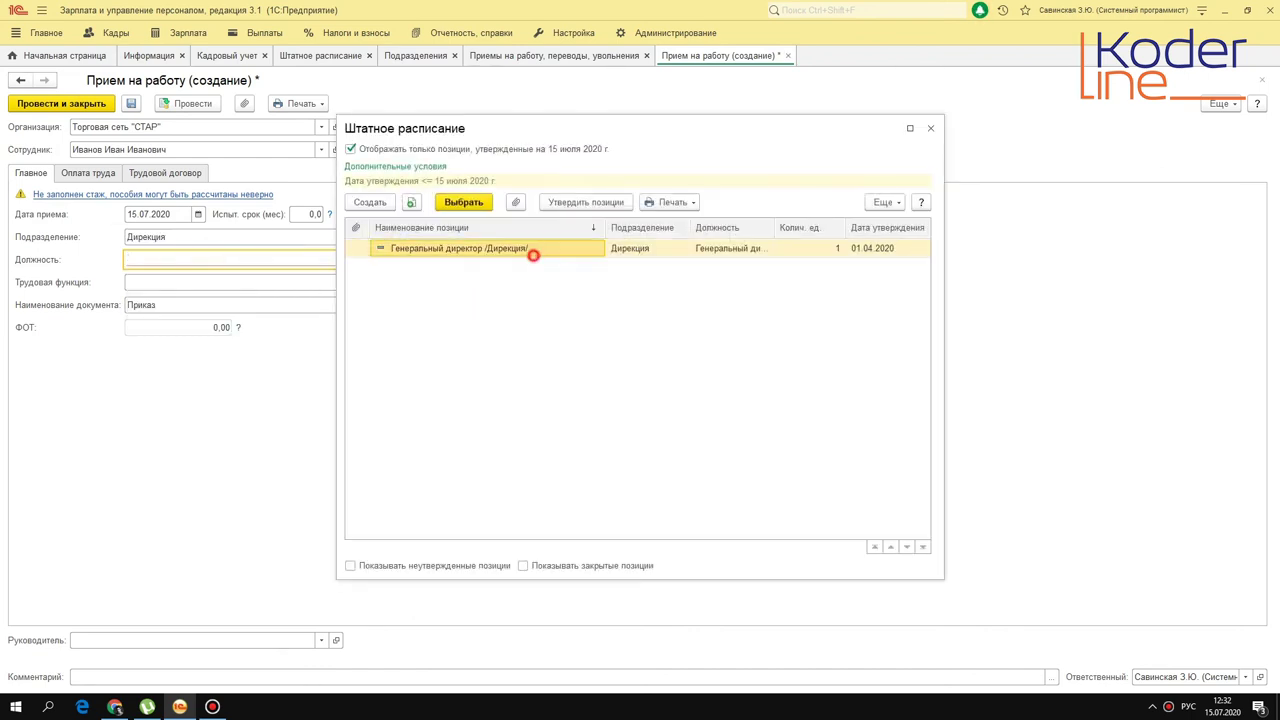
double_click(533, 255)
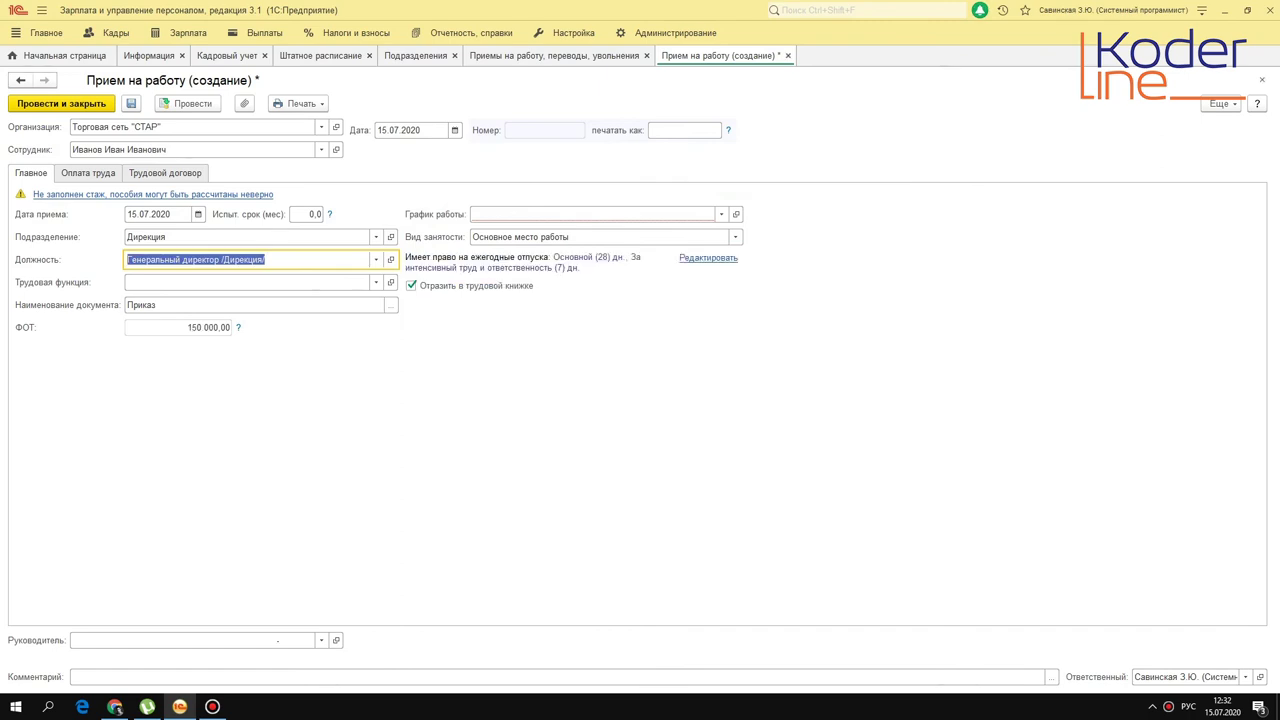
click(160, 326)
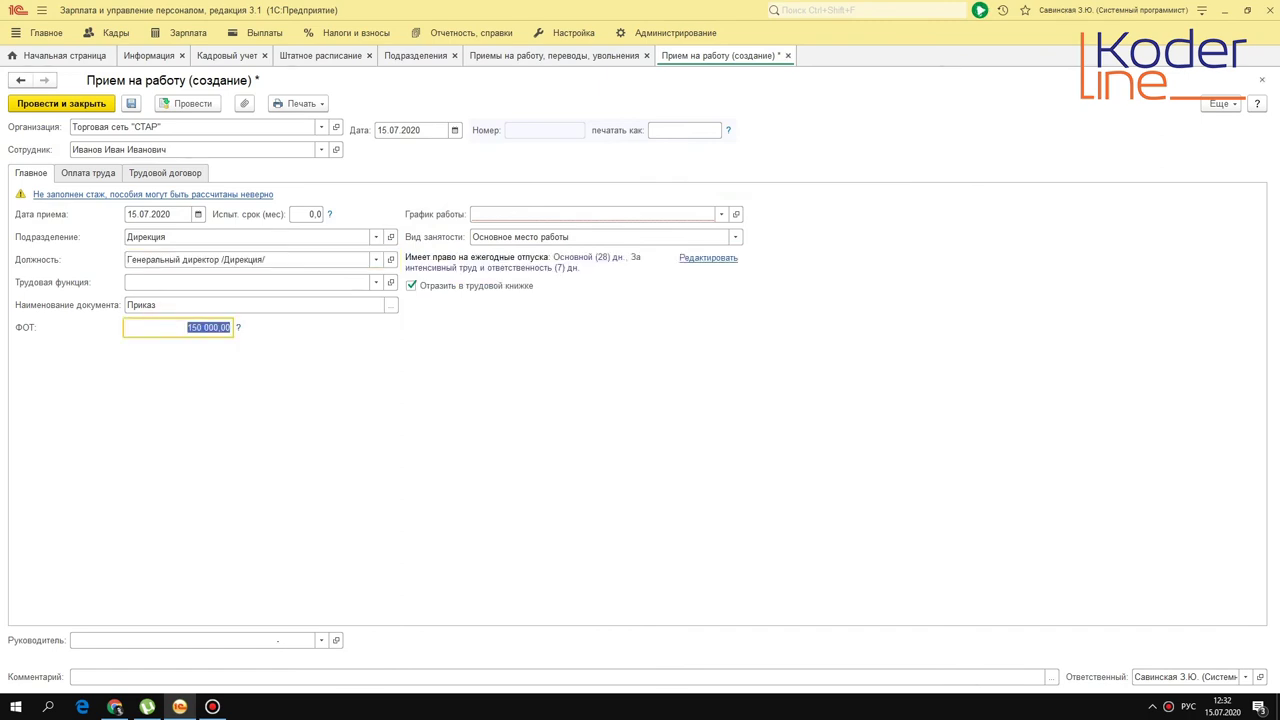
click(163, 326)
double_click(163, 326)
Open the Генеральный директор /Дирекция/ position from the hiring document, set its work schedule to Пятидневка and save it
click(389, 260)
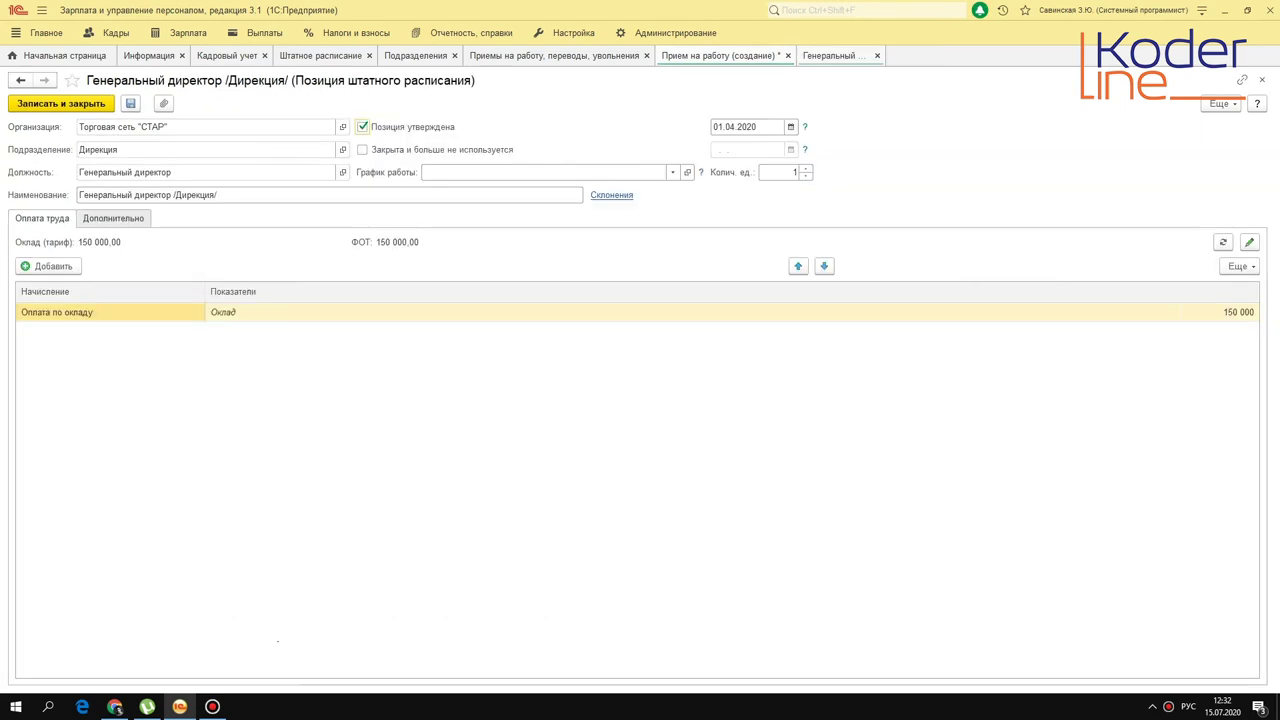
click(112, 218)
click(100, 250)
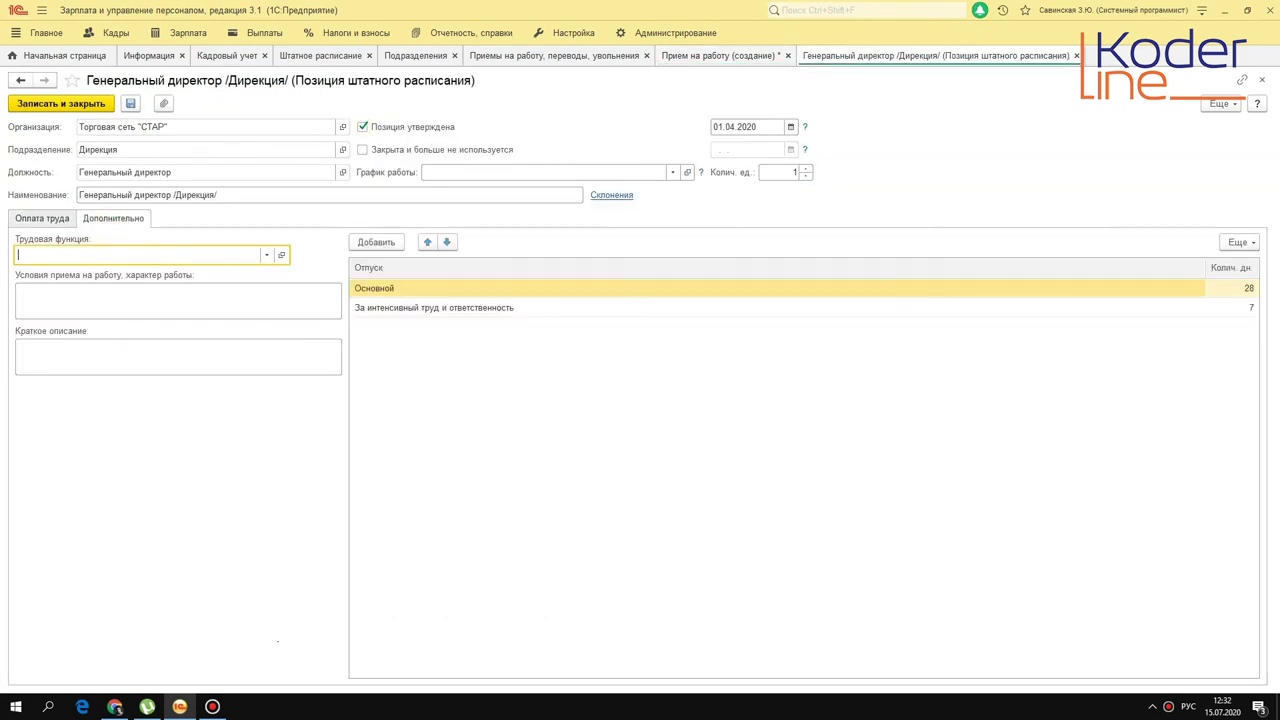
click(438, 172)
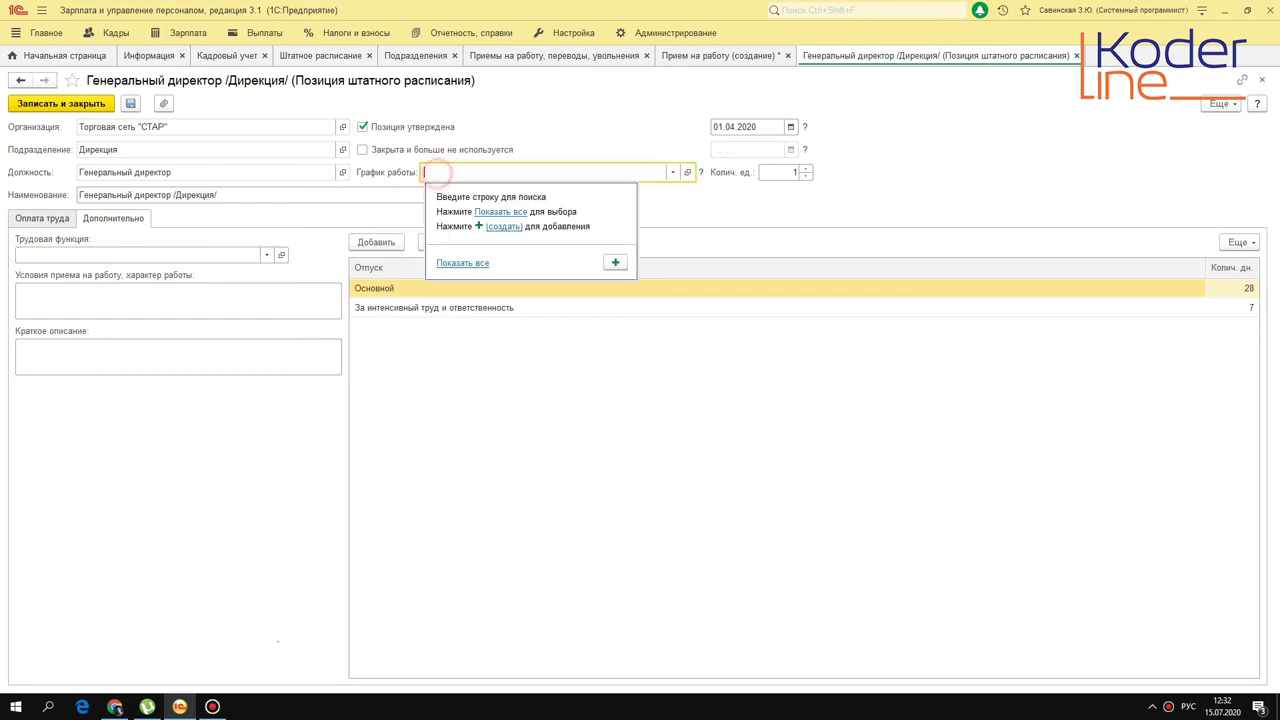
click(457, 257)
double_click(516, 232)
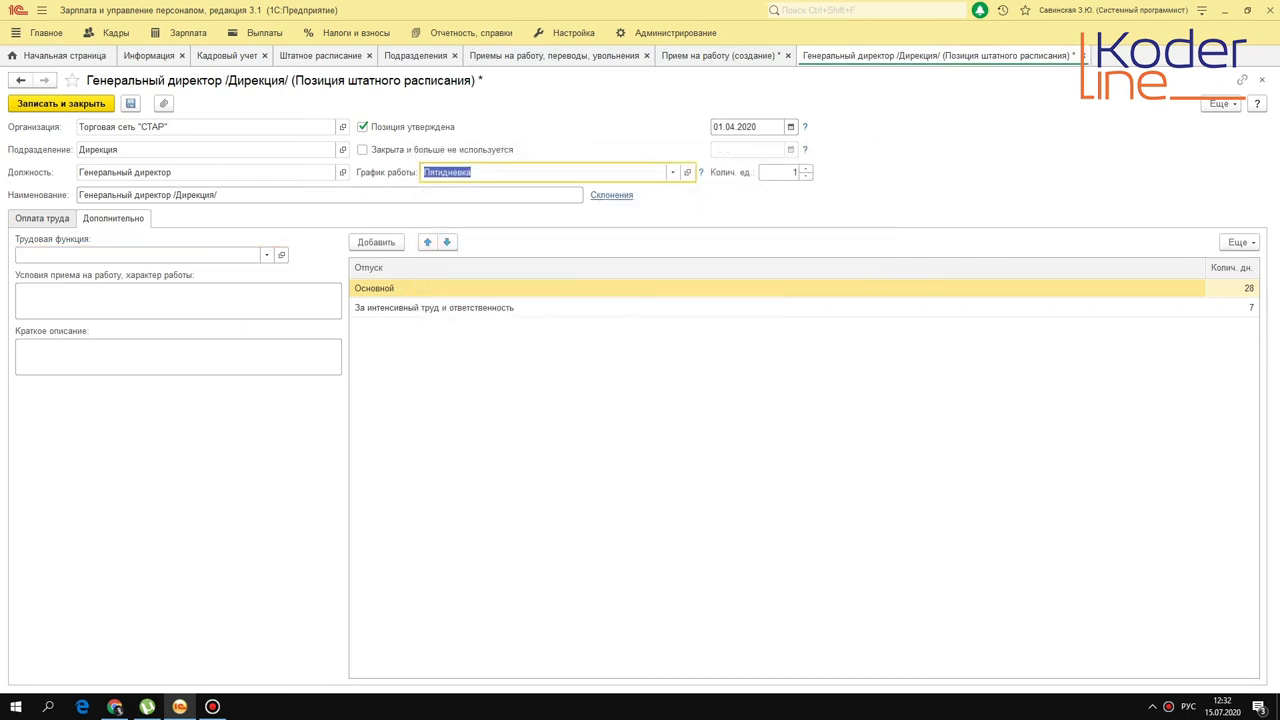
key(ctrl+Return)
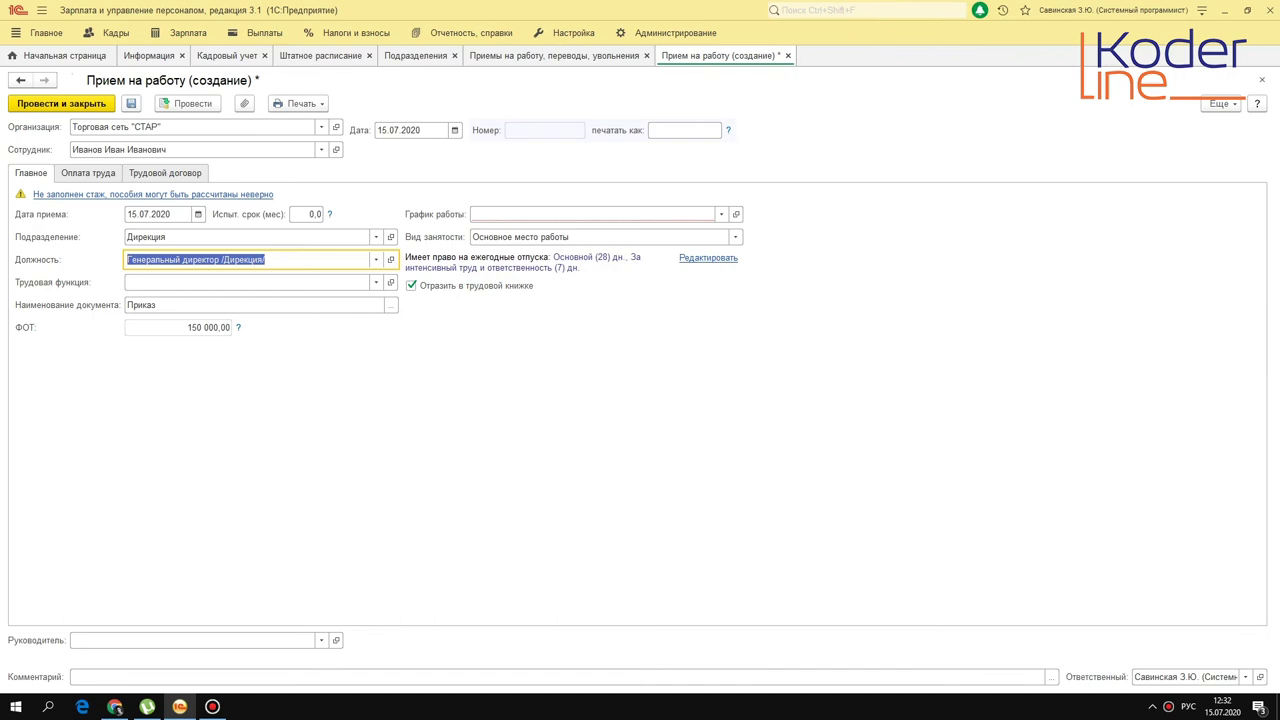
Set the work schedule in the hiring document to Пятидневка
double_click(466, 246)
click(544, 217)
click(455, 371)
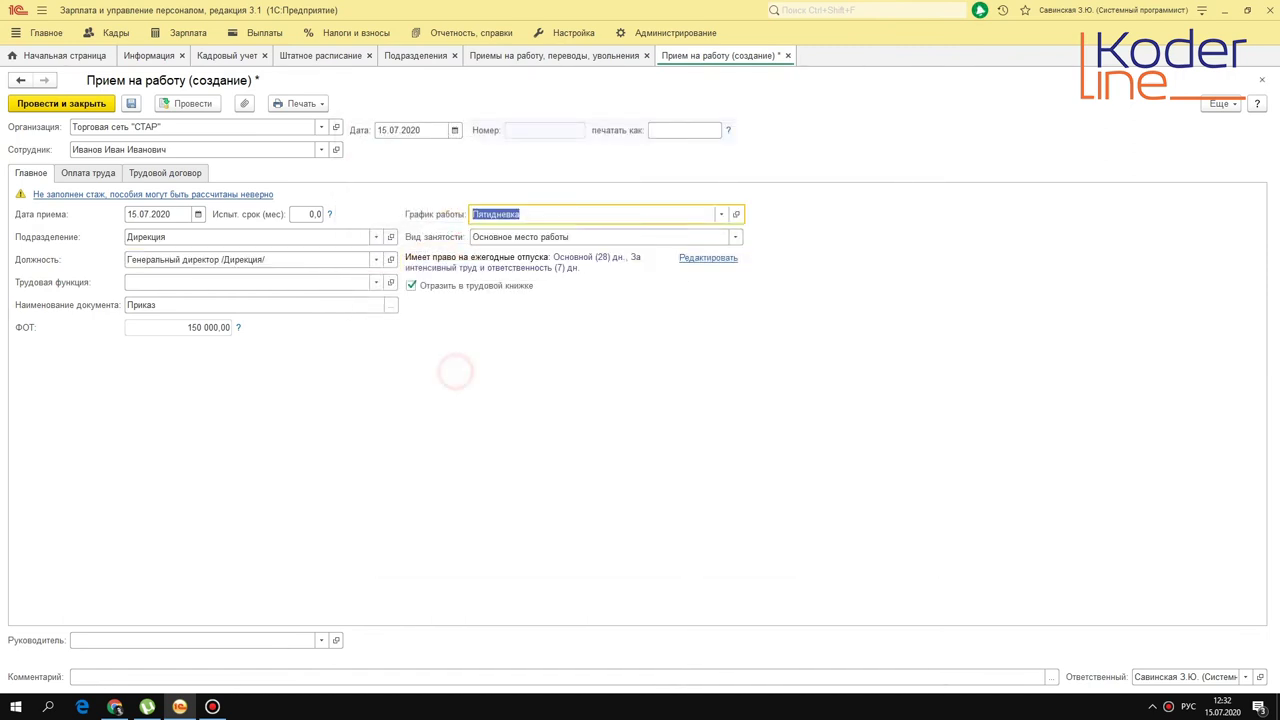
Review the salary accruals and the employment contract details of the hiring document, and return to its main data
click(88, 173)
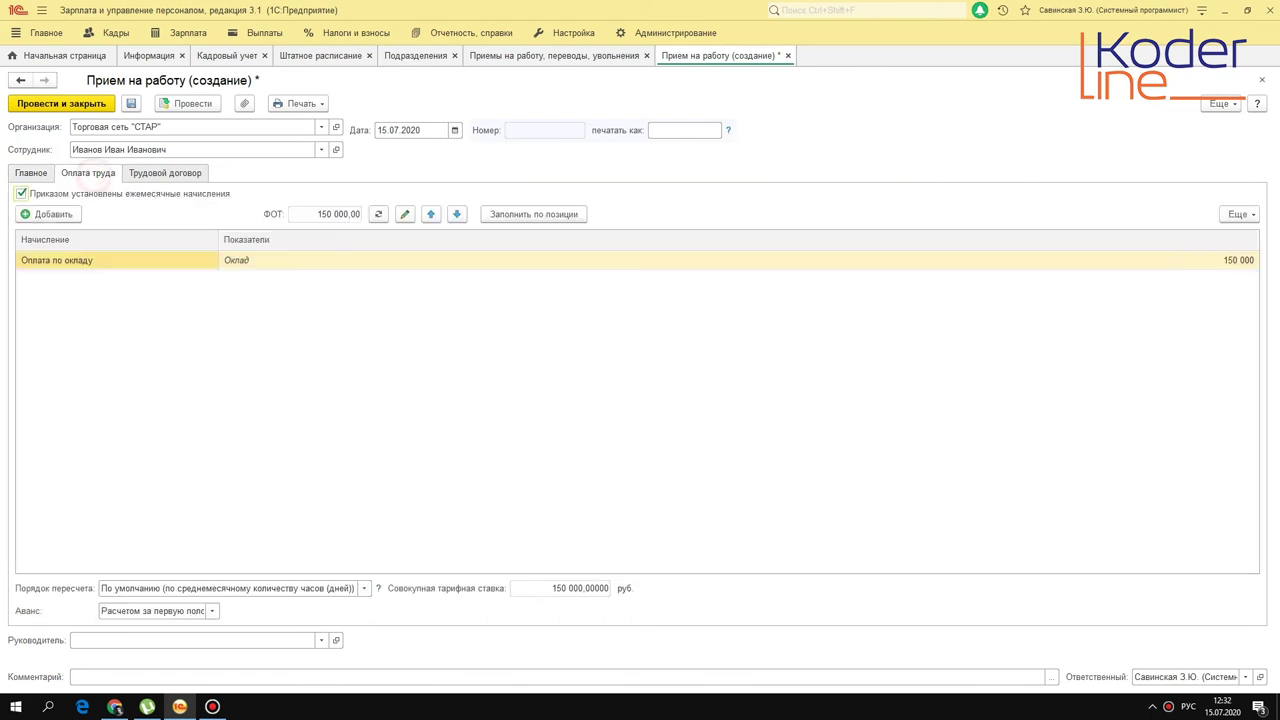
click(224, 260)
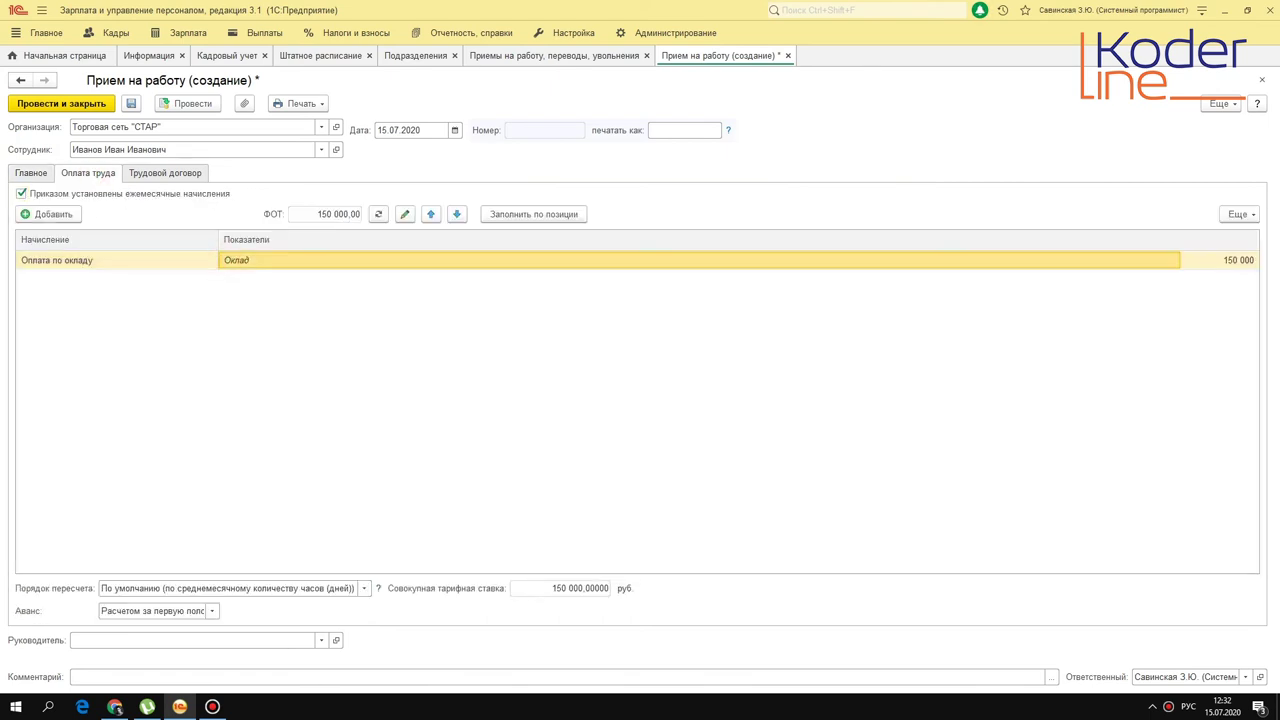
click(1232, 260)
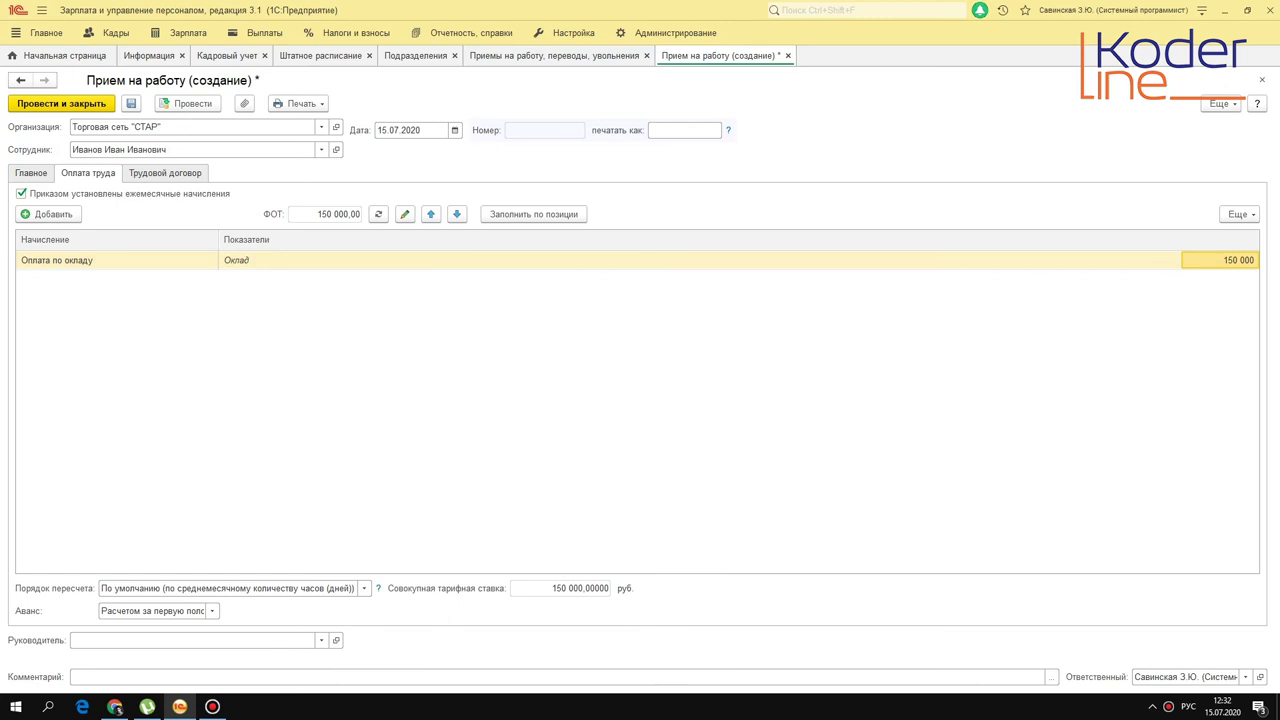
click(560, 588)
click(322, 215)
click(268, 266)
click(166, 172)
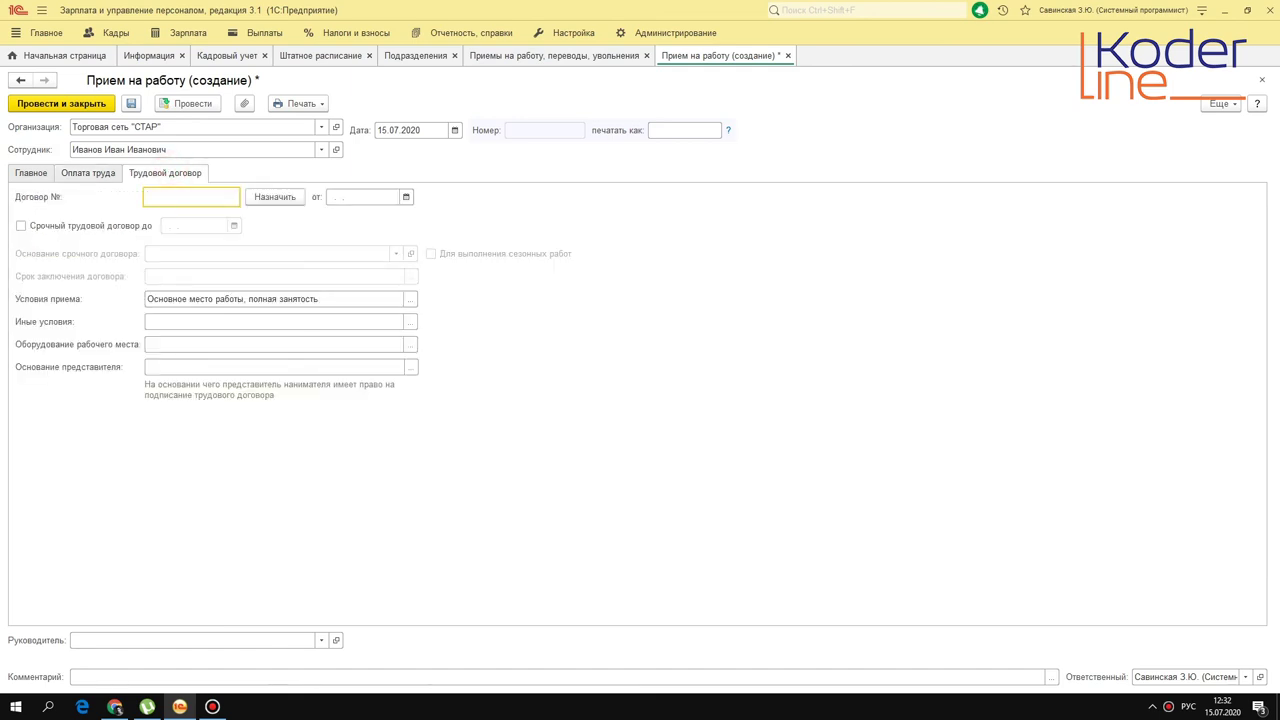
click(36, 175)
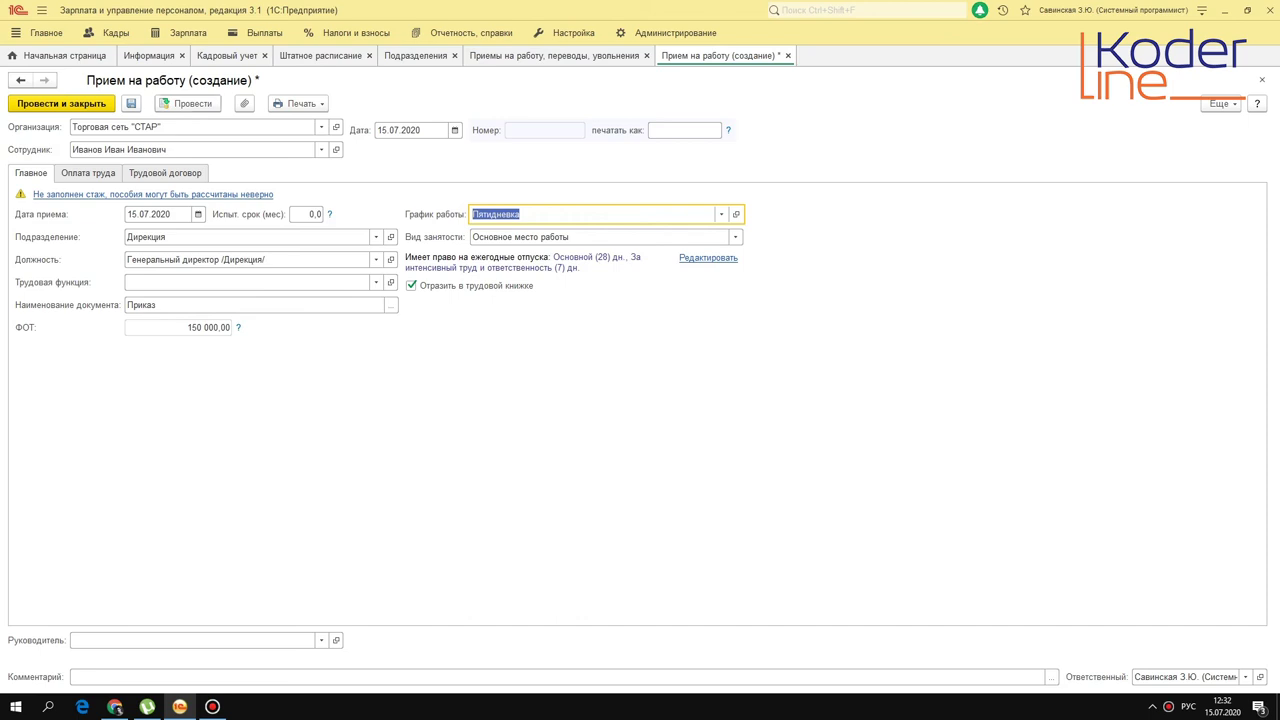
Post the hiring document for the Генеральный директор position and return to the staffing table
click(195, 103)
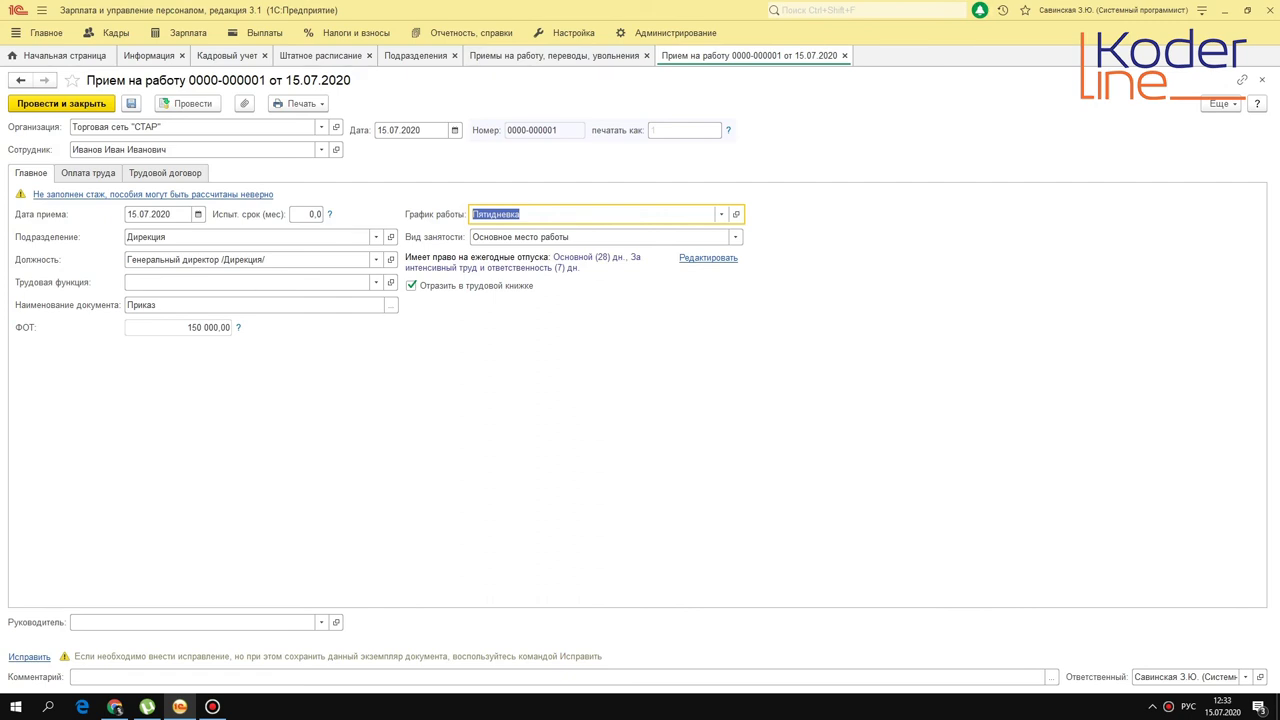
click(292, 56)
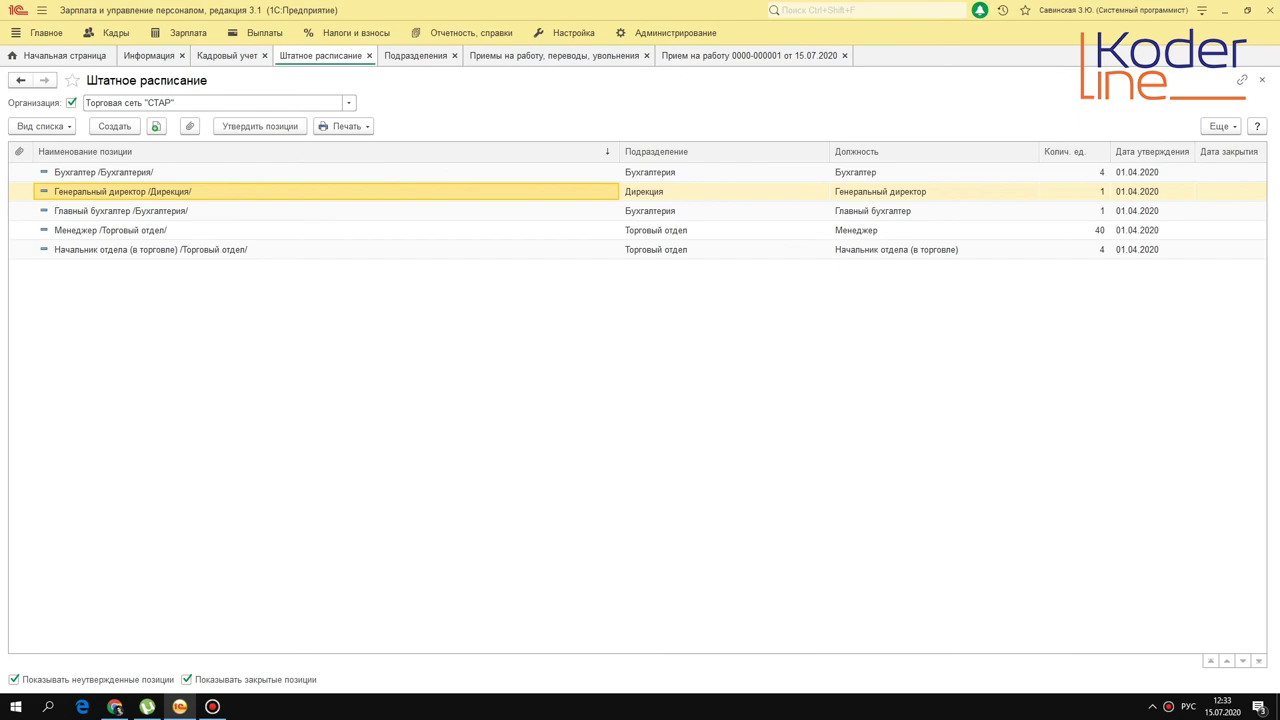
click(557, 52)
click(50, 150)
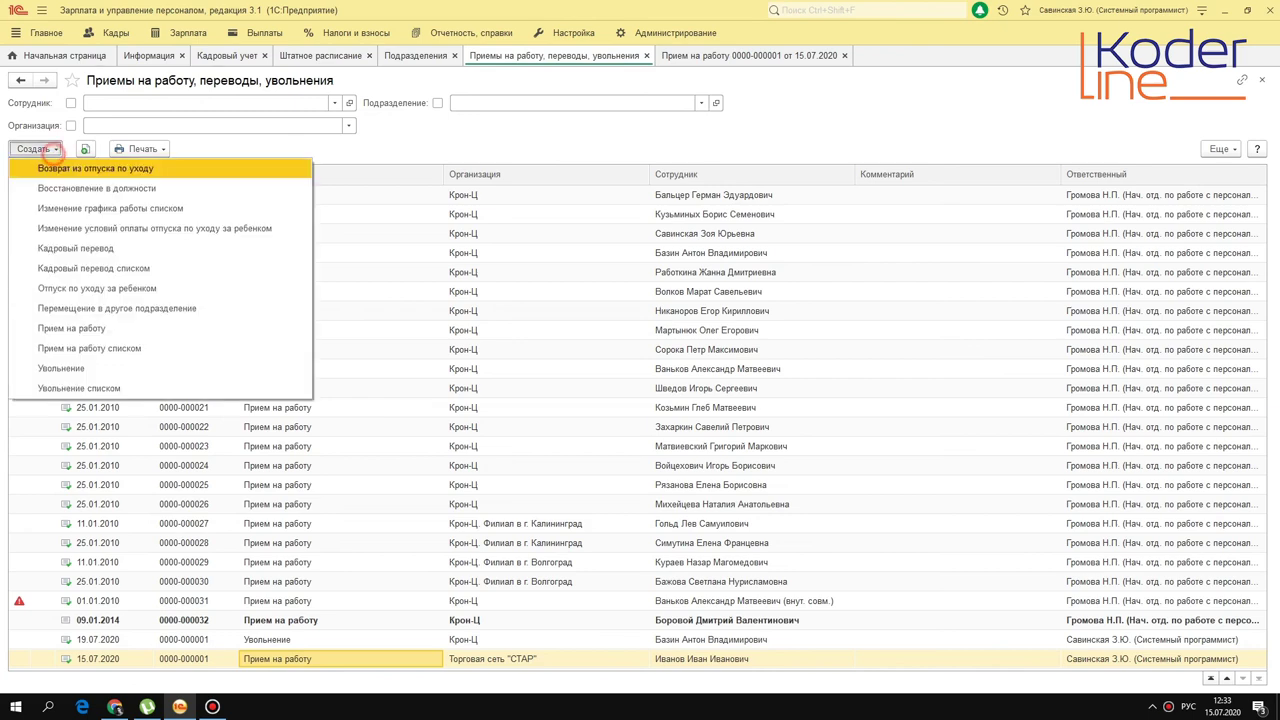
click(105, 328)
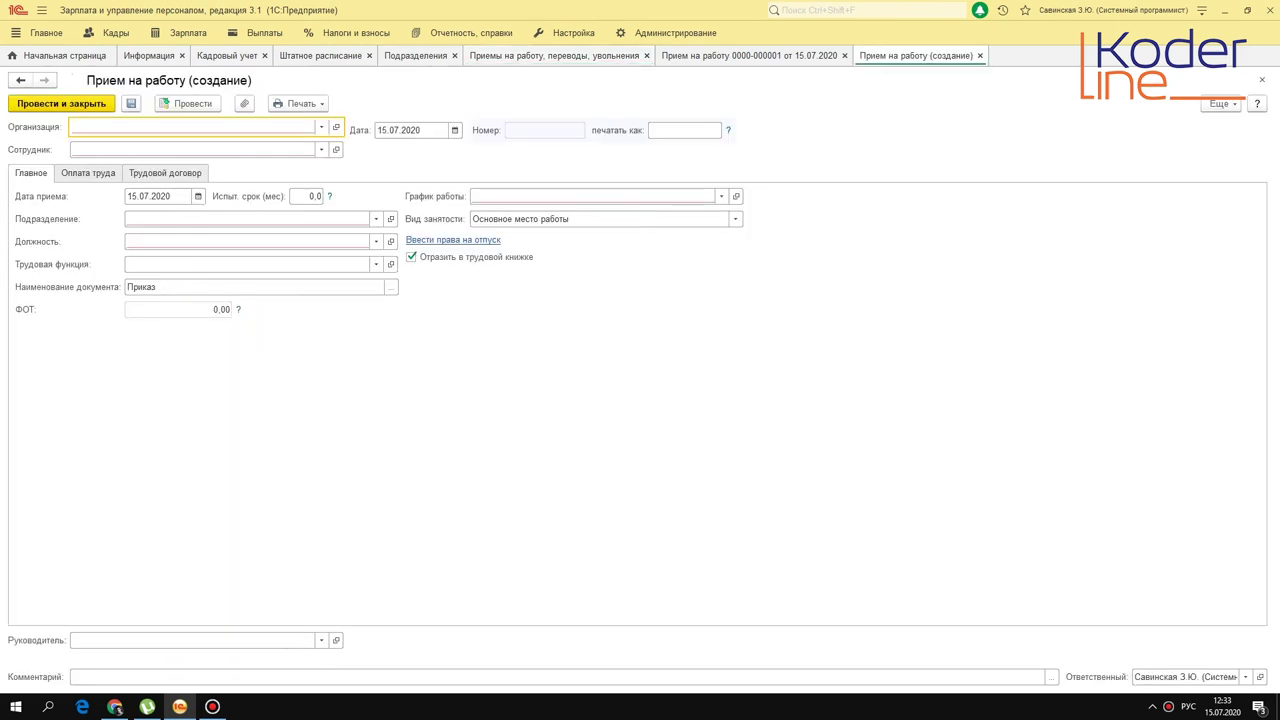
click(980, 55)
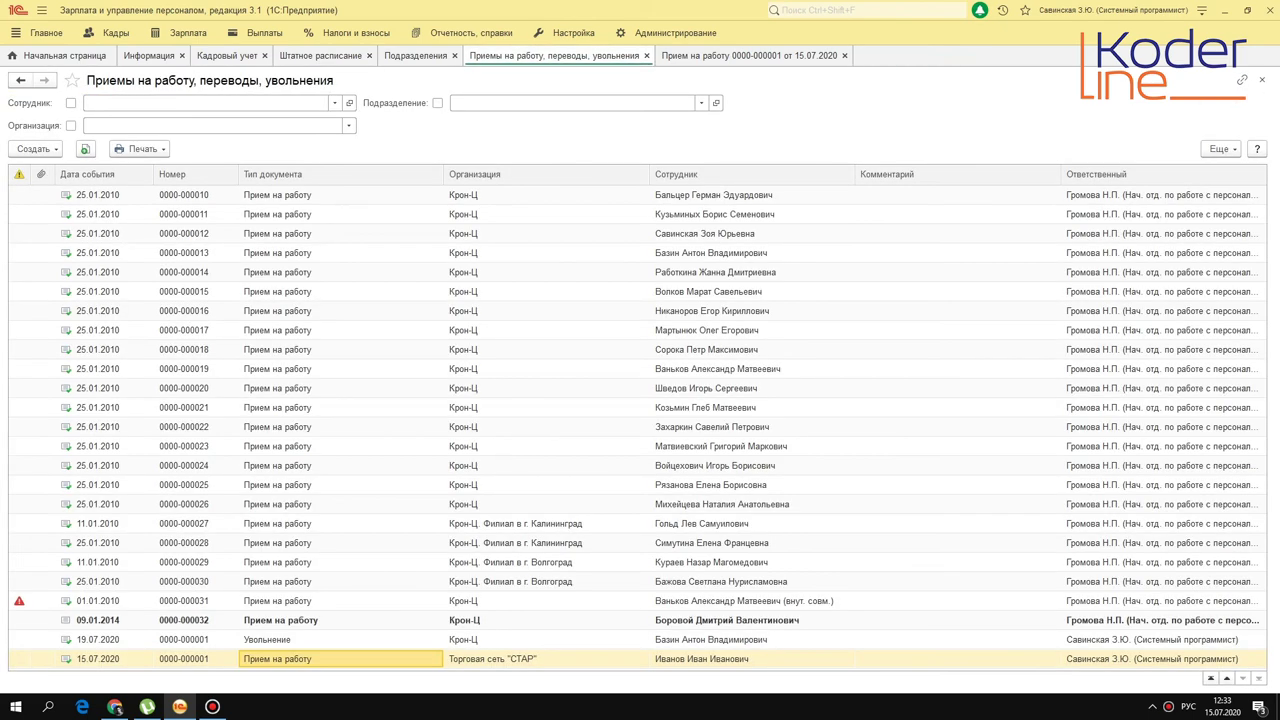
Close the posted hiring document, the list of hirings, transfers and dismissals, and the Подразделения list
click(726, 57)
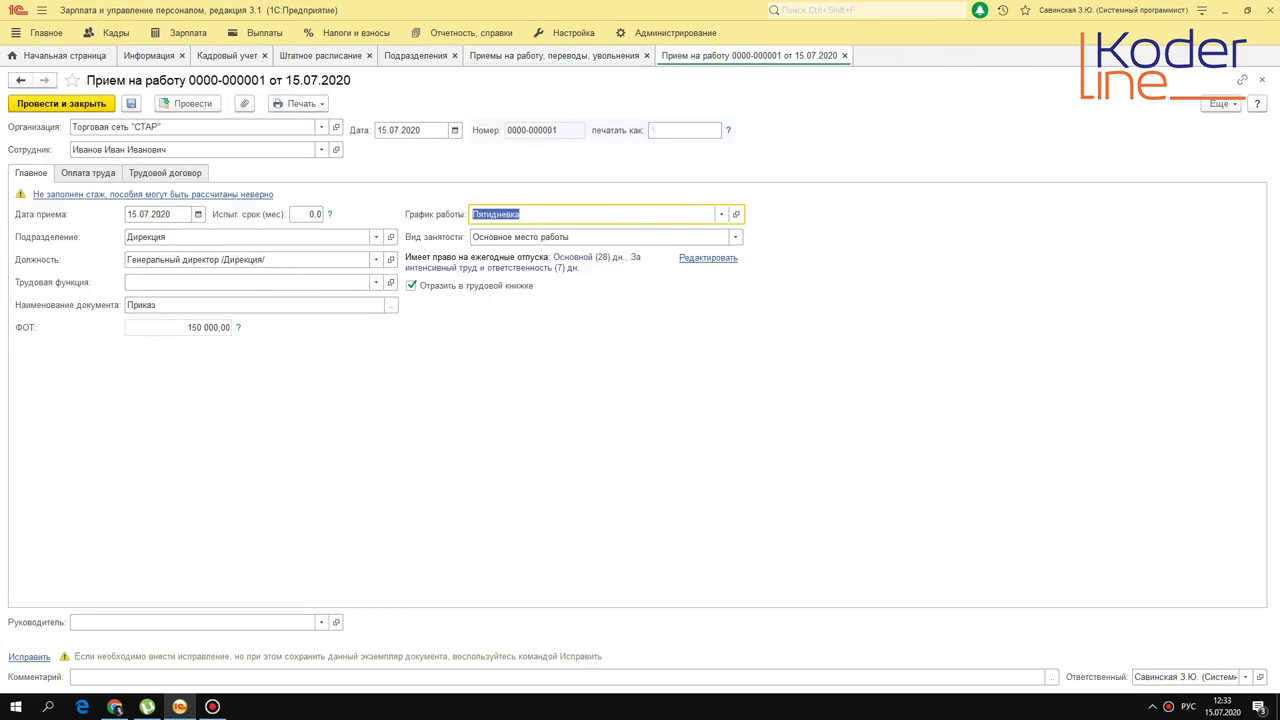
click(844, 55)
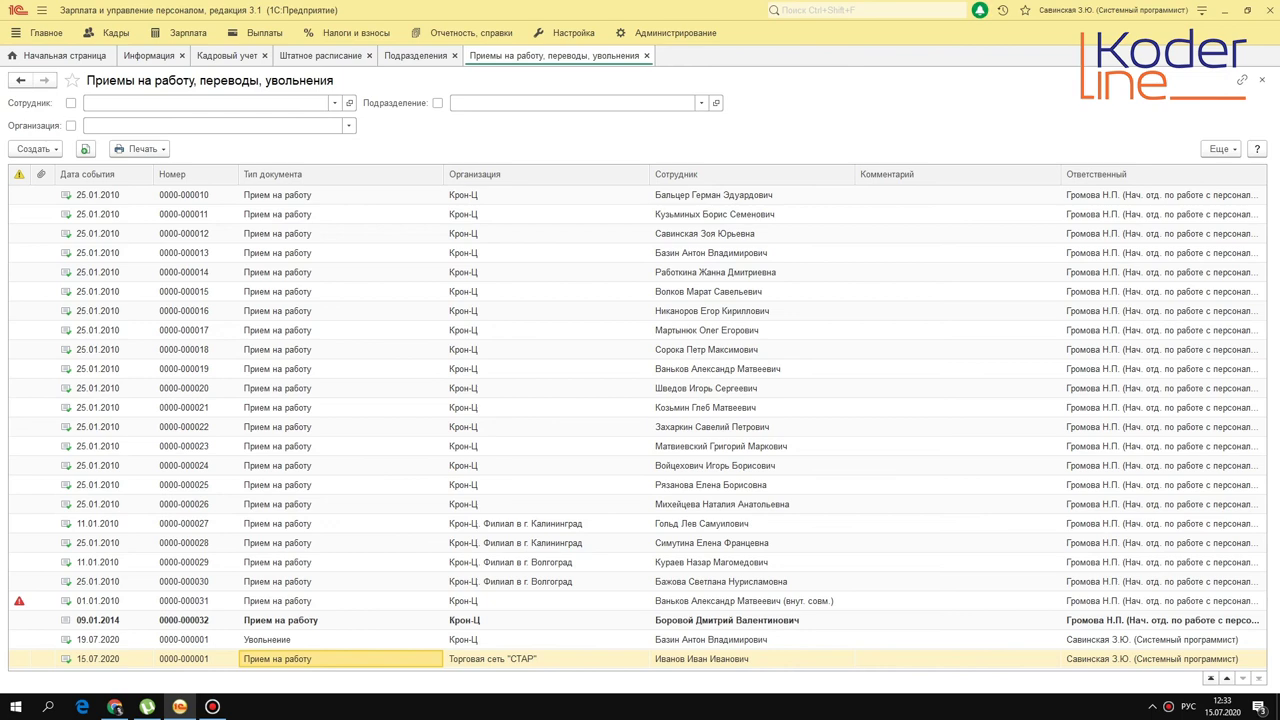
click(646, 55)
click(415, 56)
click(455, 55)
Review the staffing table settings in the Кадровый учет parameters, close them without changes and return to the staffing table
click(573, 32)
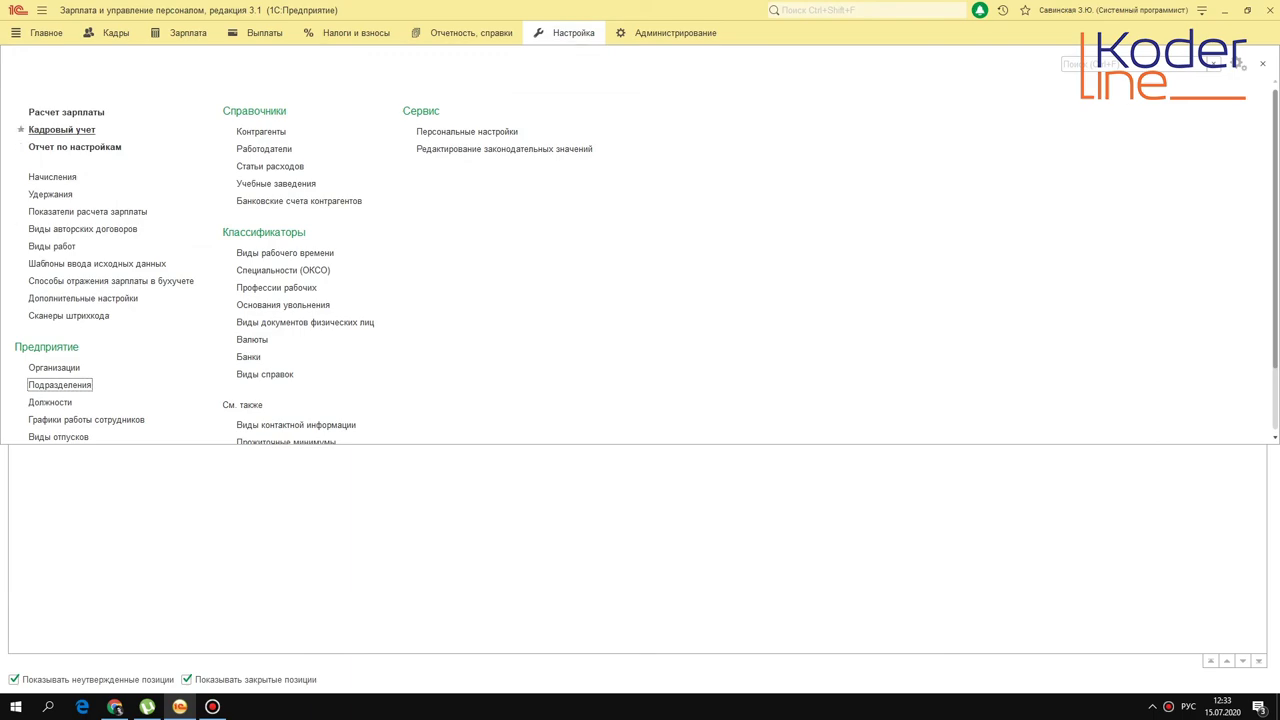
click(75, 129)
click(84, 225)
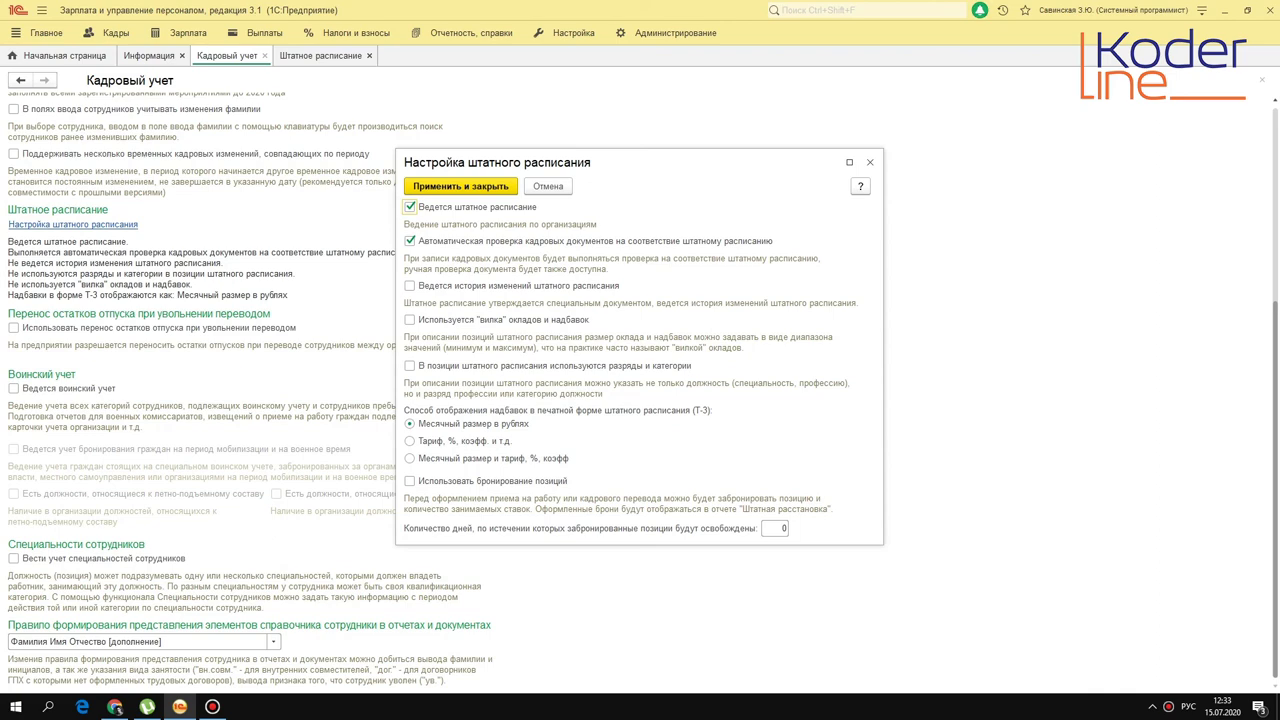
click(870, 161)
key(ctrl+Tab)
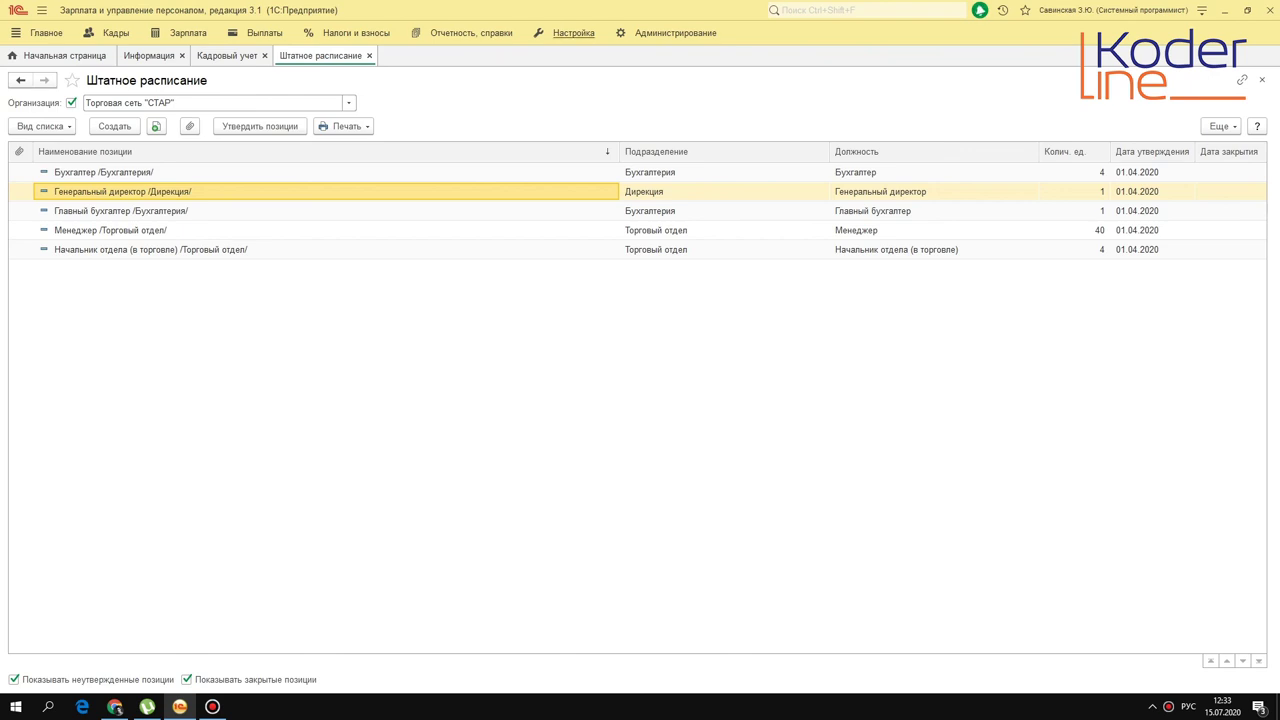
Examine the departments list of Торговая сеть "СТАР" and return to the staffing table
click(573, 32)
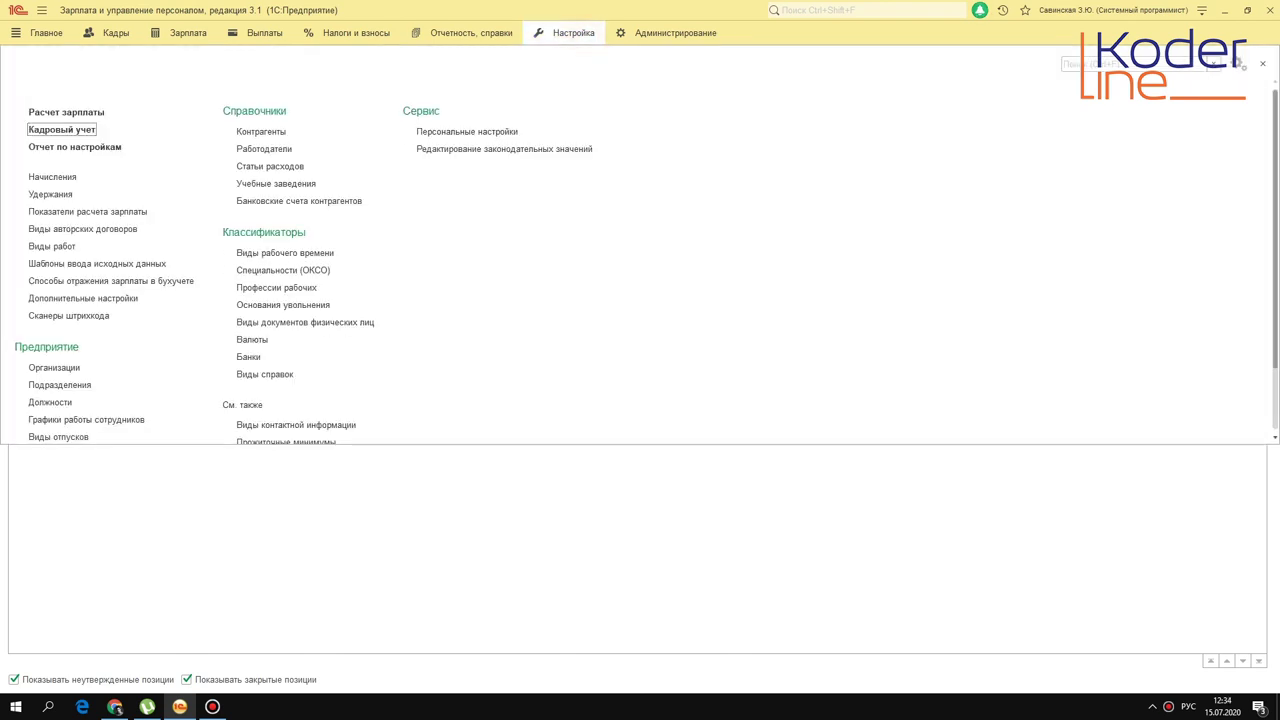
click(66, 385)
click(176, 210)
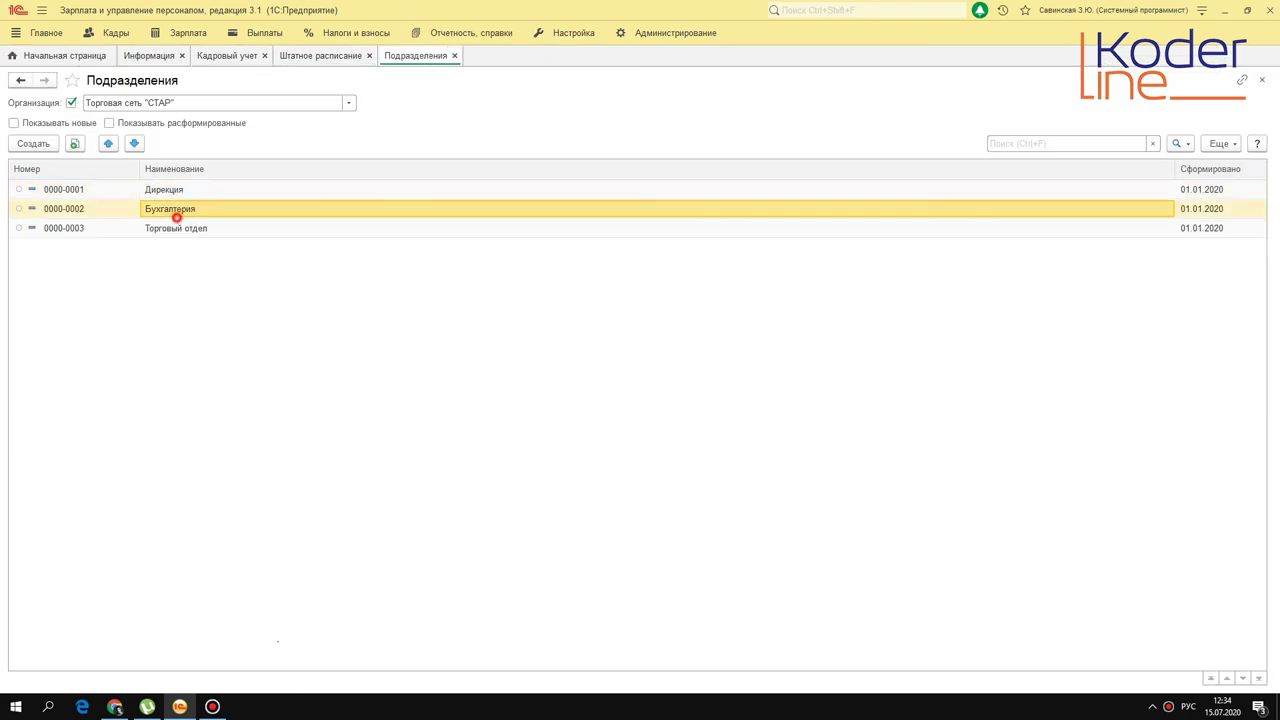
click(322, 56)
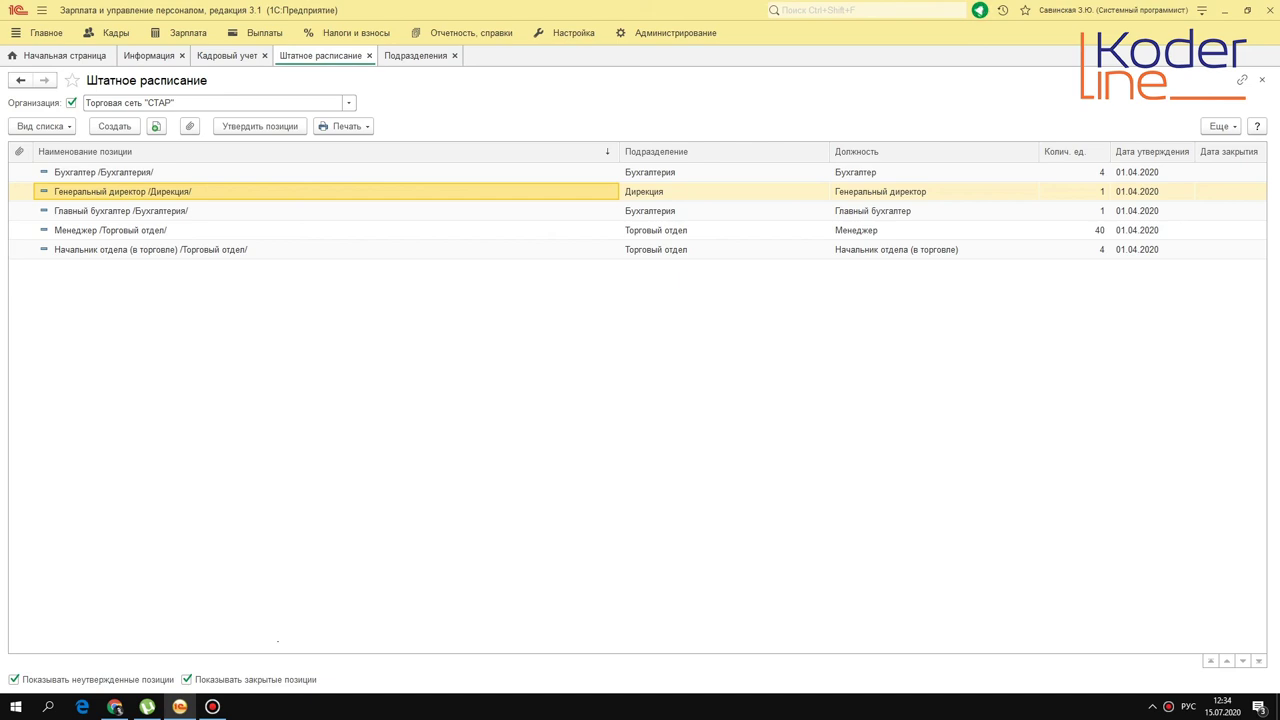
Examine the pay and the additional vacation details of the Генеральный директор /Дирекция/ position, and close its card
click(160, 249)
click(155, 192)
double_click(155, 192)
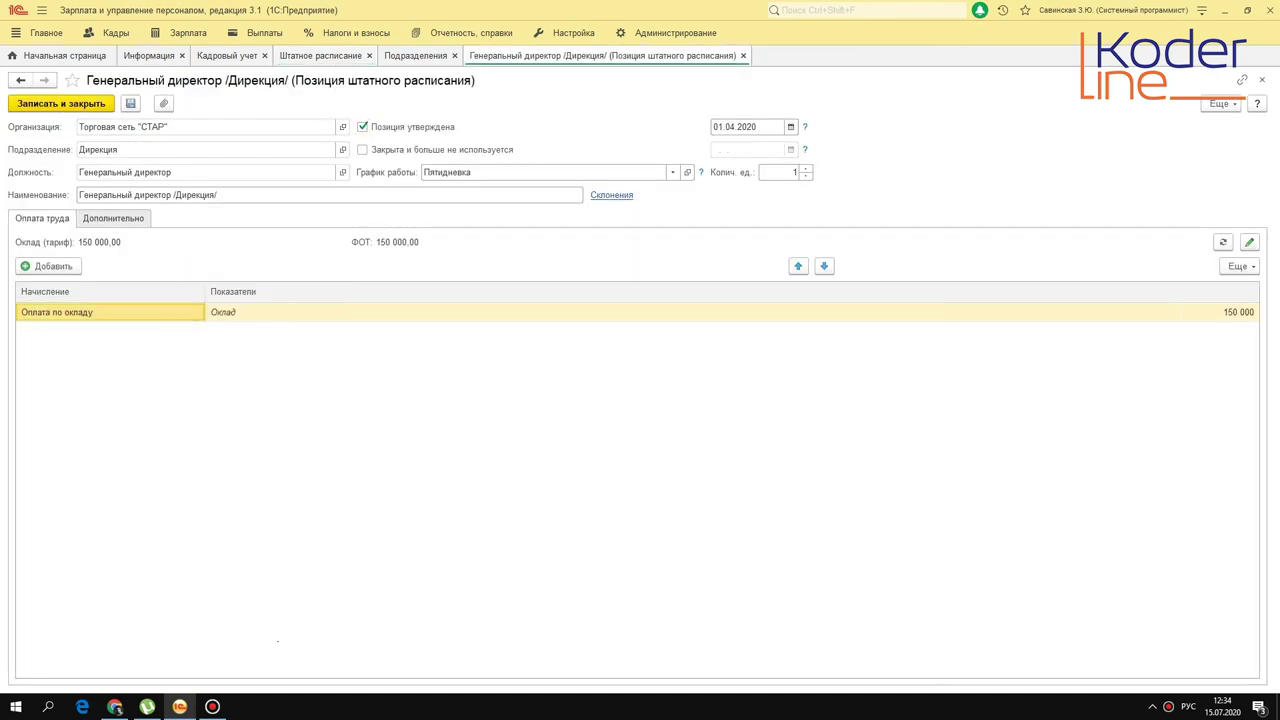
click(213, 316)
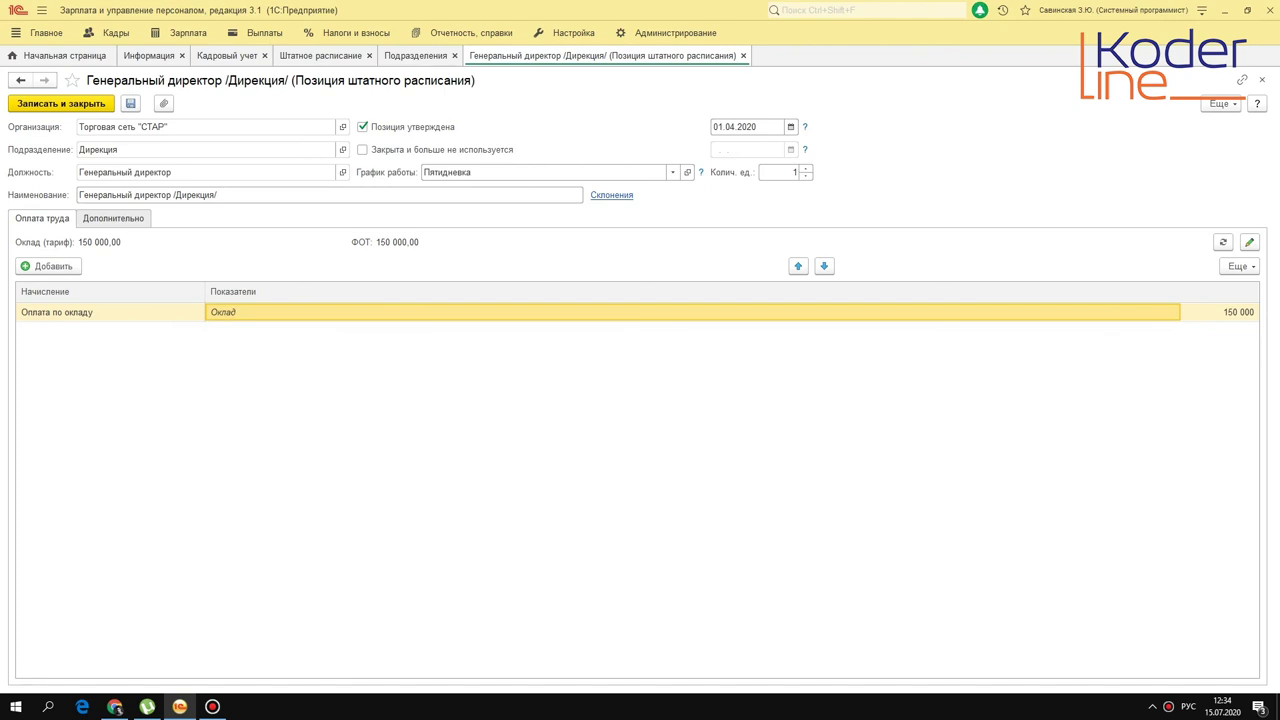
click(108, 219)
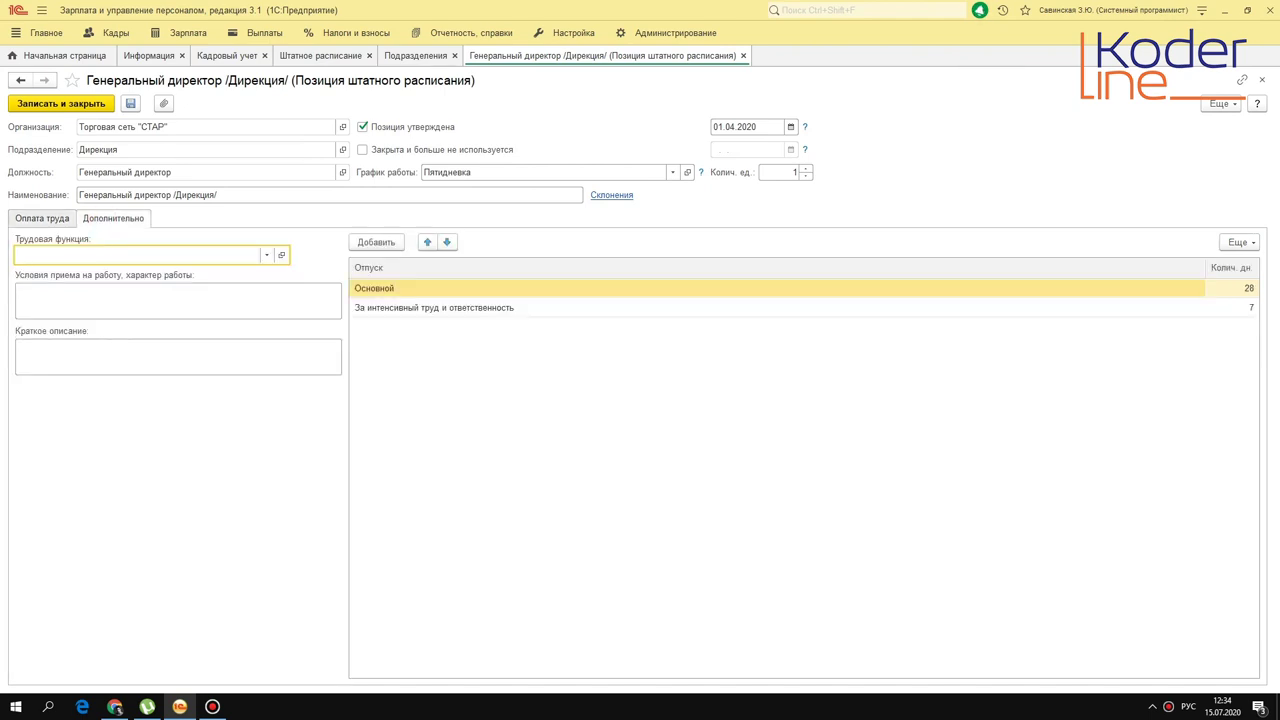
key(Escape)
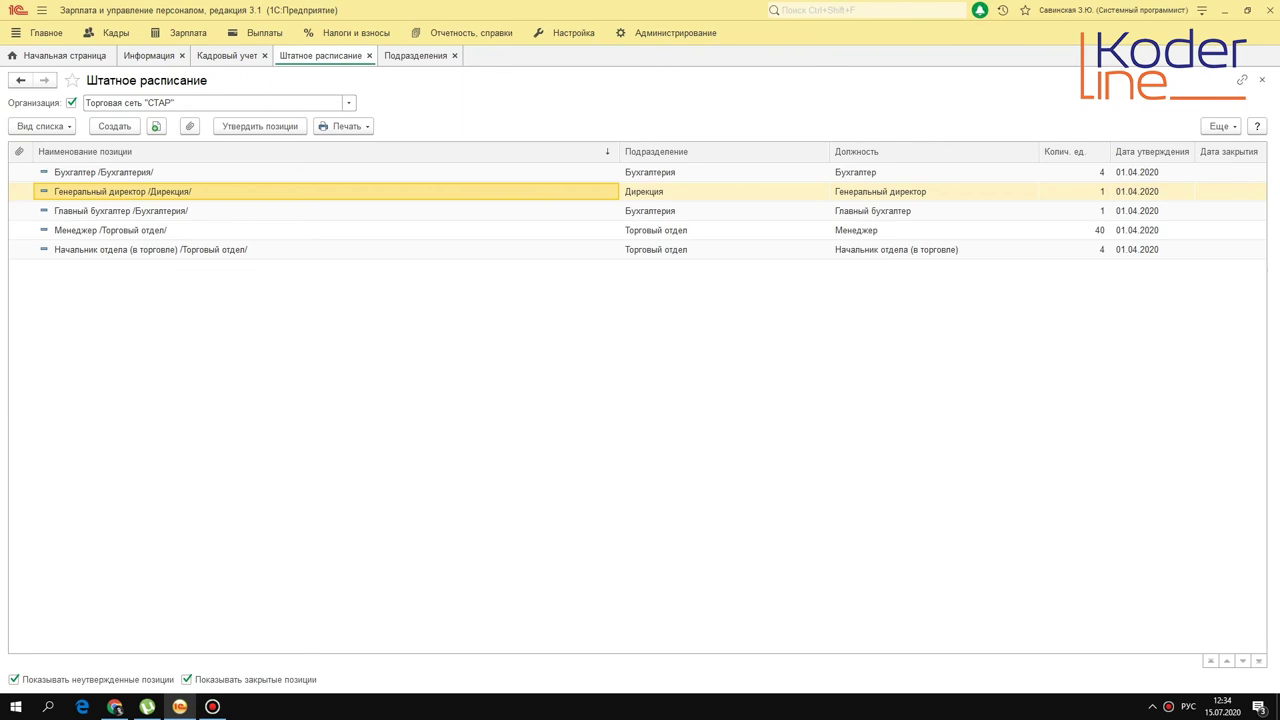
Examine the card of the Начальник отдела (в торговле) /Торговый отдел/ position and close it
click(146, 248)
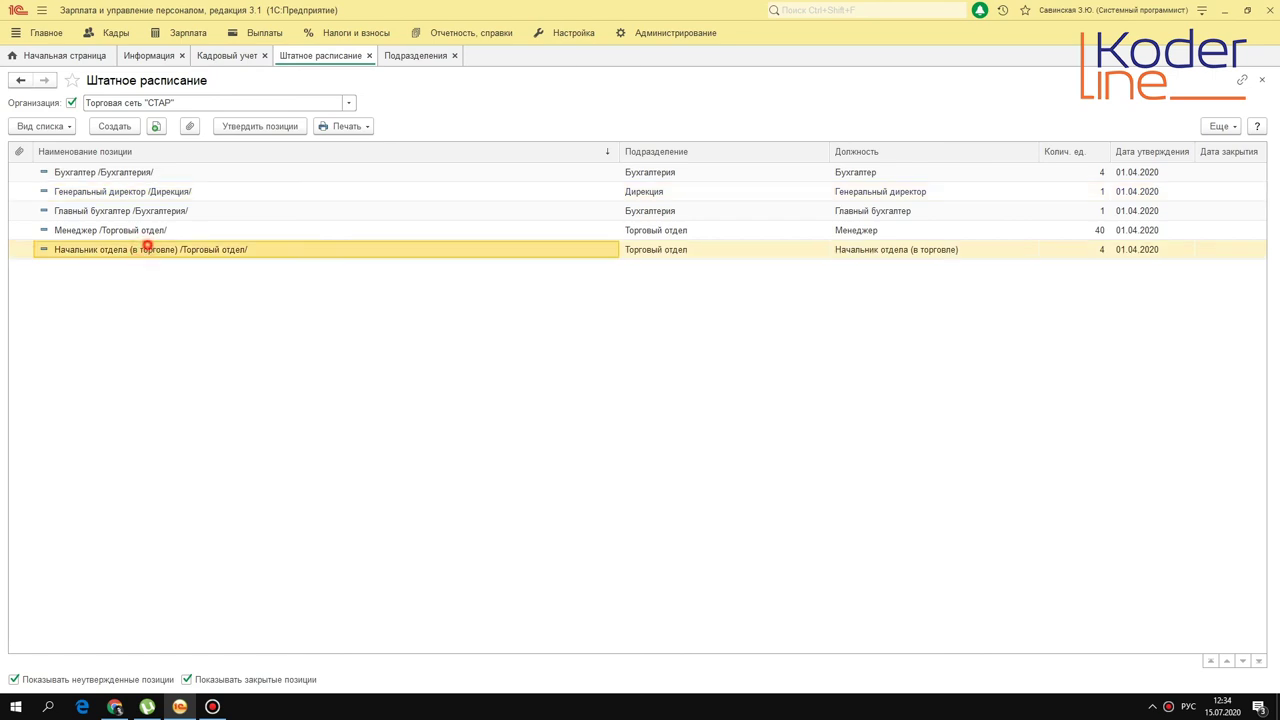
double_click(229, 249)
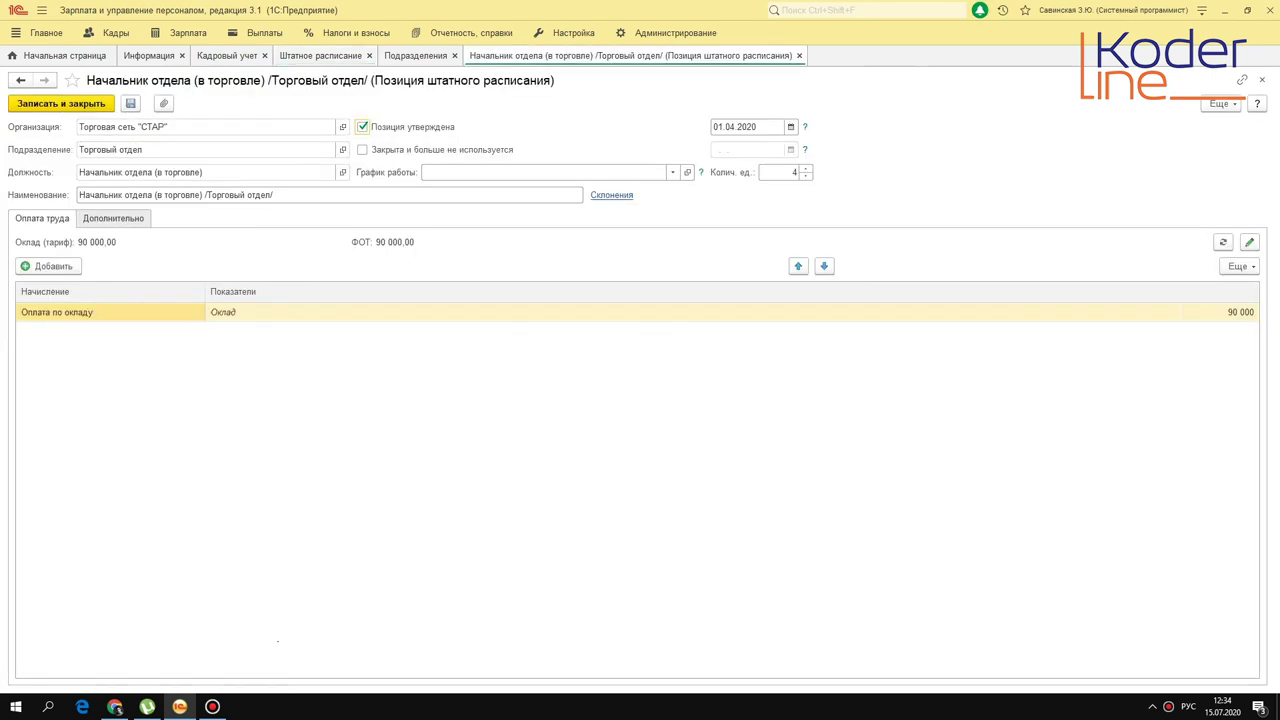
key(Escape)
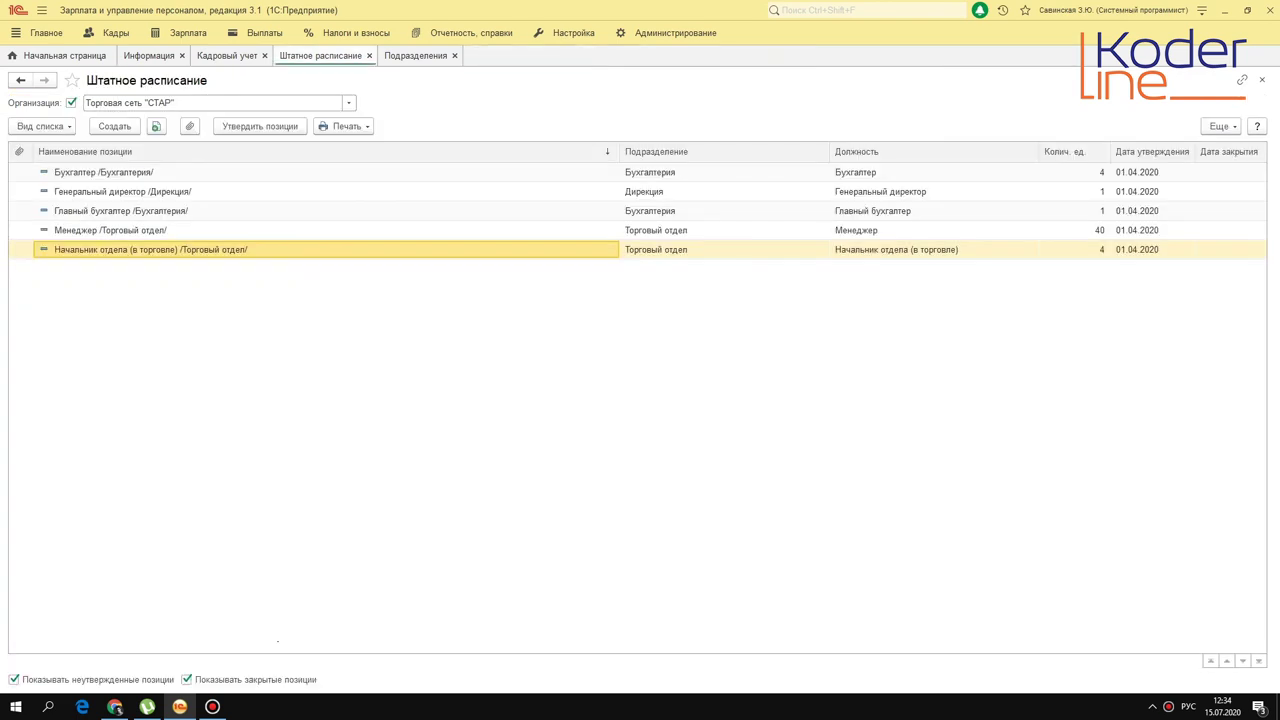